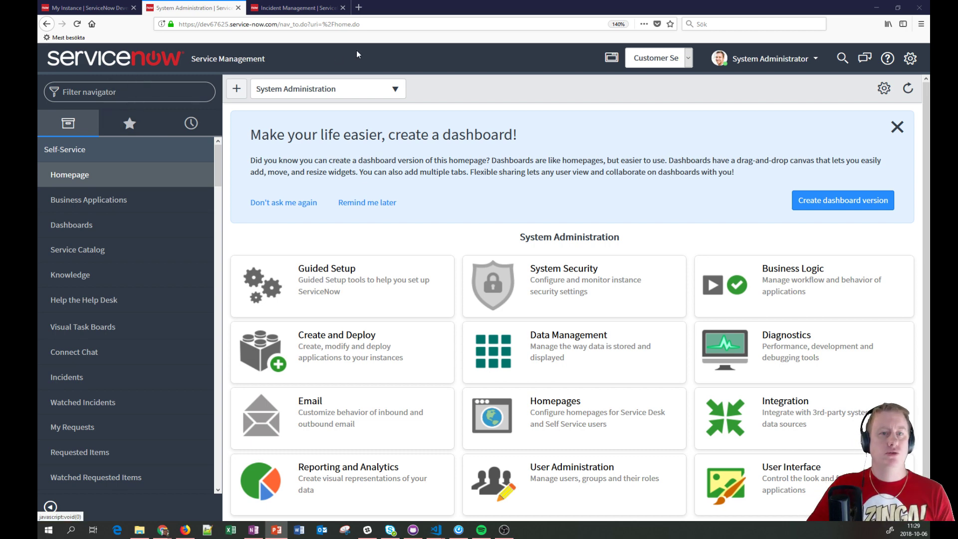
- Open docs.servicenow.com in a new tab and set the documentation version to London
left_click(359, 7)
type("docs")
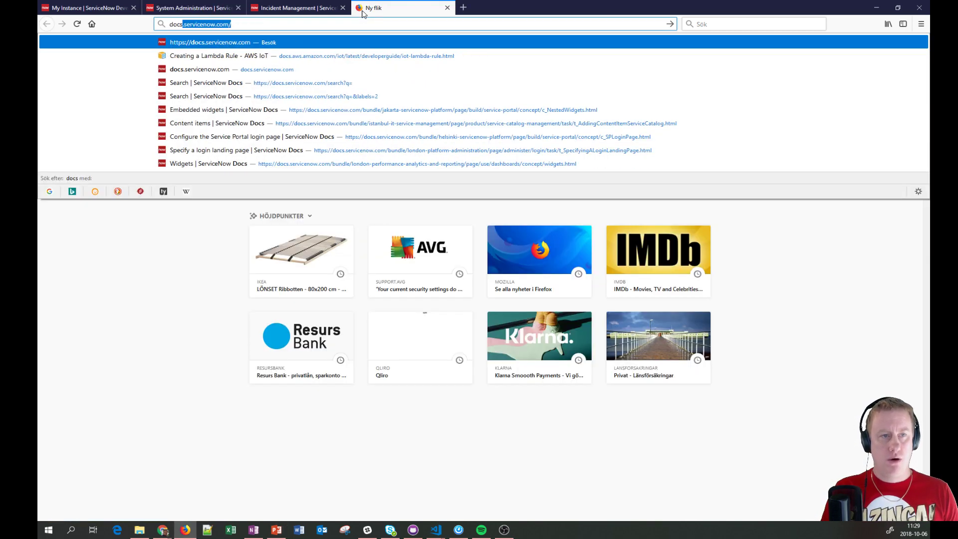
key("Return")
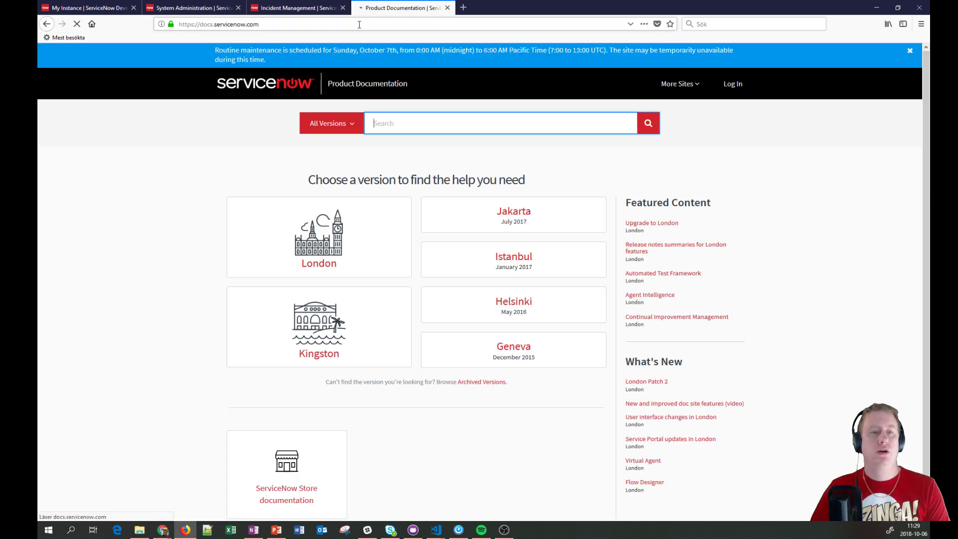
left_click(326, 123)
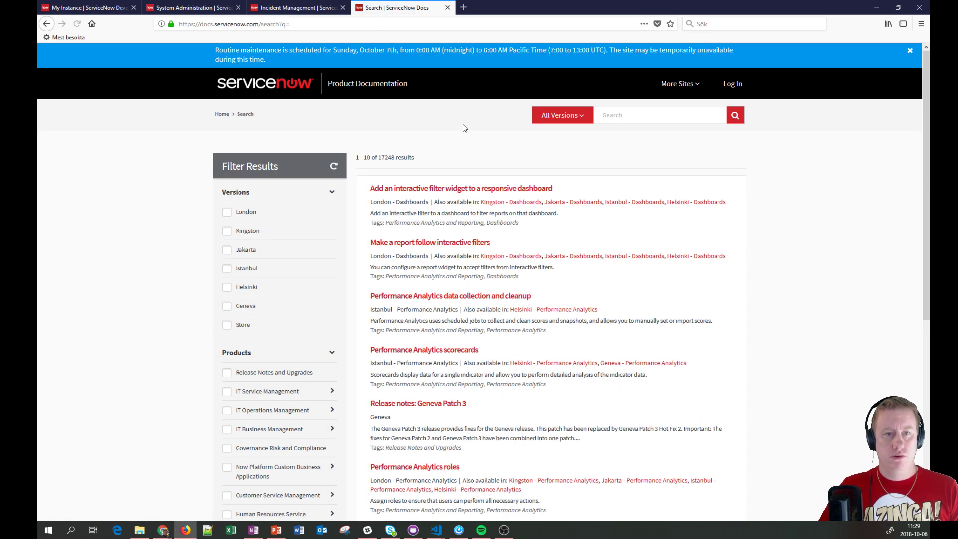
left_click(589, 122)
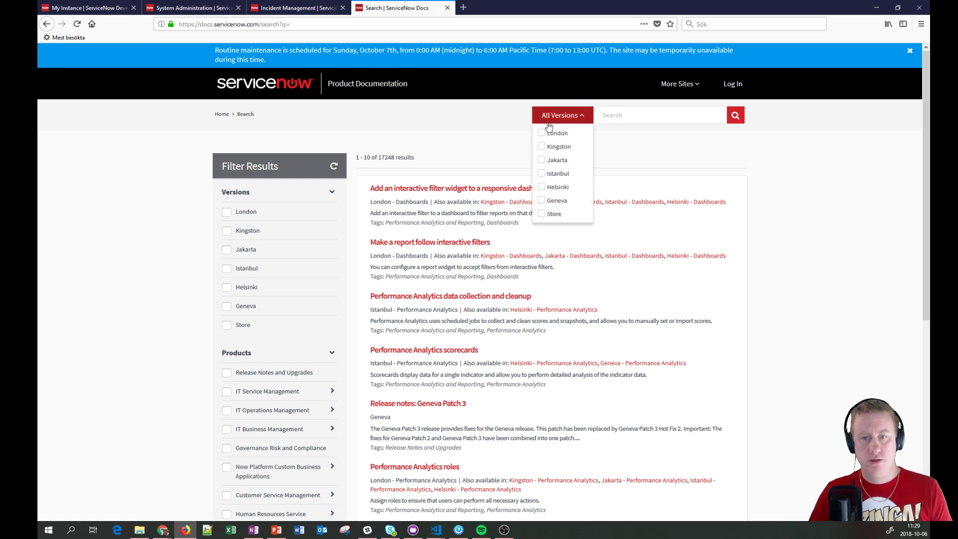
left_click(626, 120)
scroll(627, 120, "down", 10)
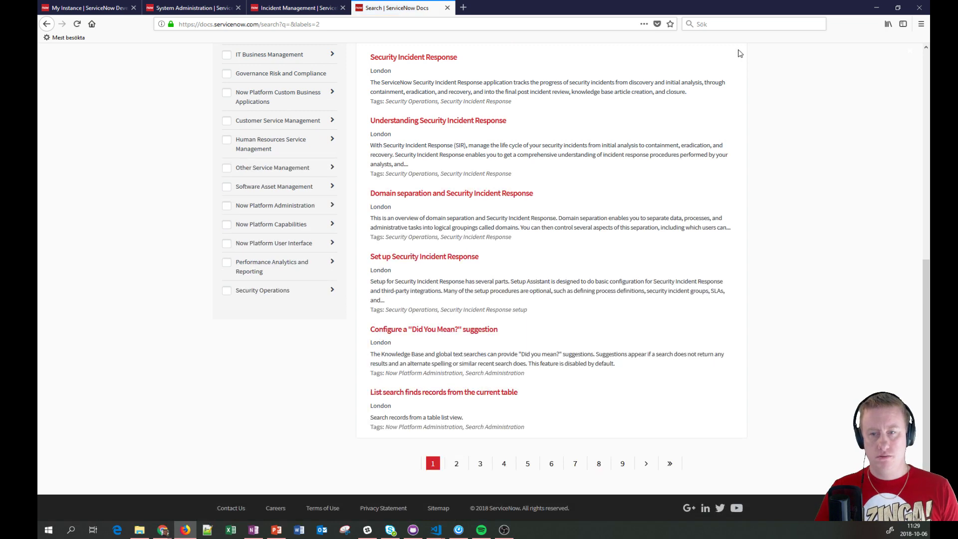
scroll(685, 142, "up", 10)
- Search 'sla breakdown', fixing the typo, and open the 'SLA breakdown definitions' topic
left_click(620, 116)
type("sla break")
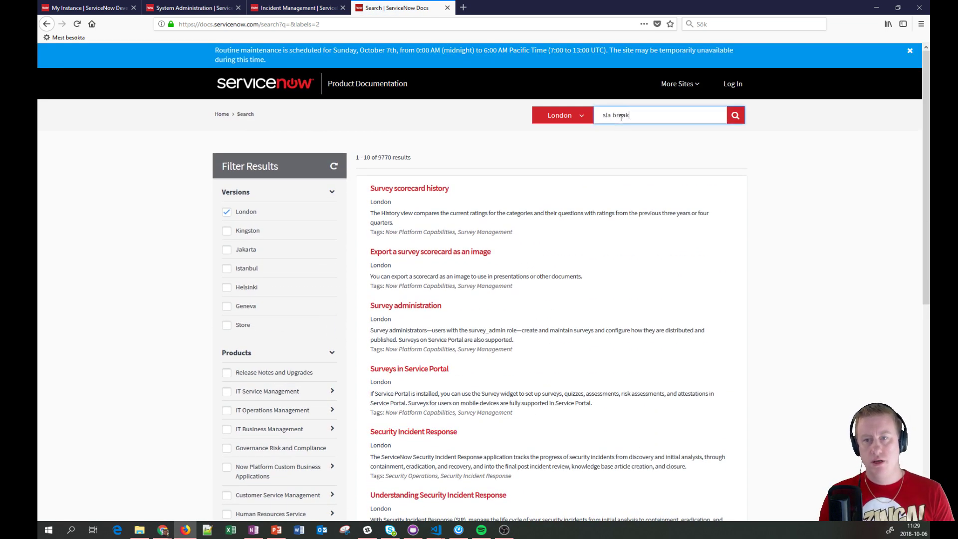
type("bown")
key("Return")
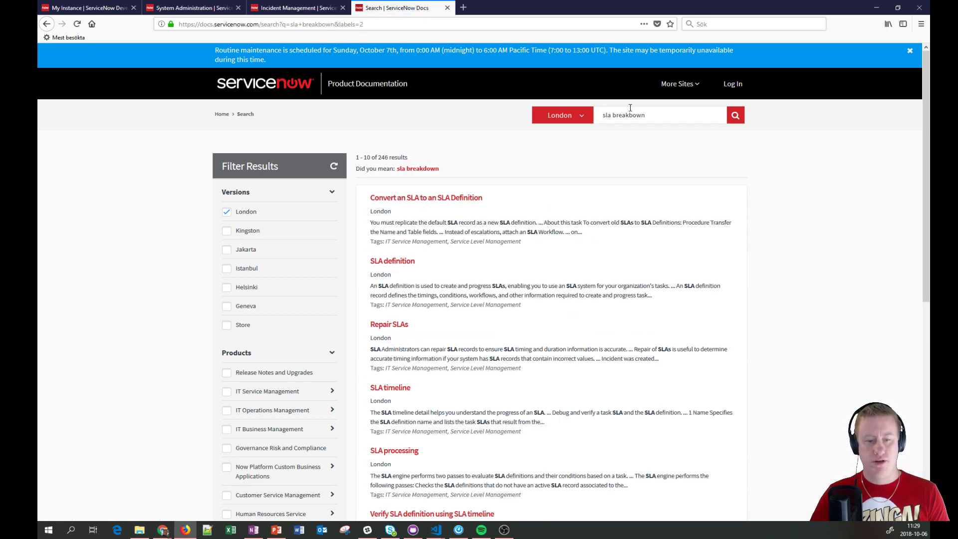
left_click(631, 116)
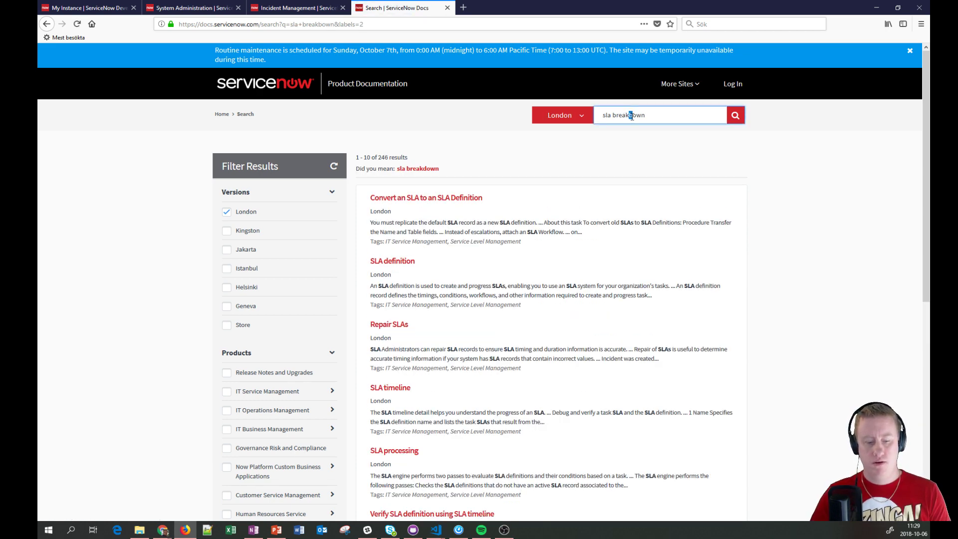
key("BackSpace")
type("d")
key("Return")
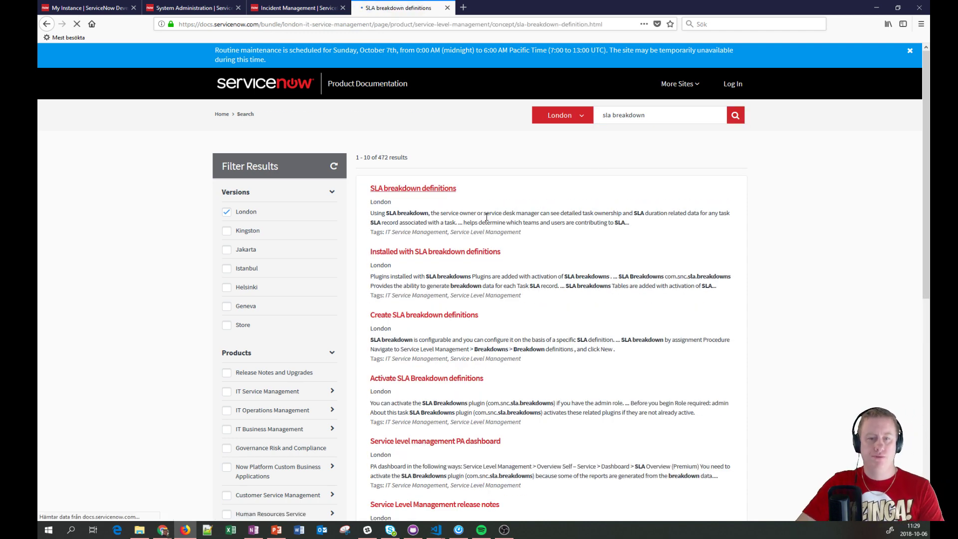
left_click(387, 189)
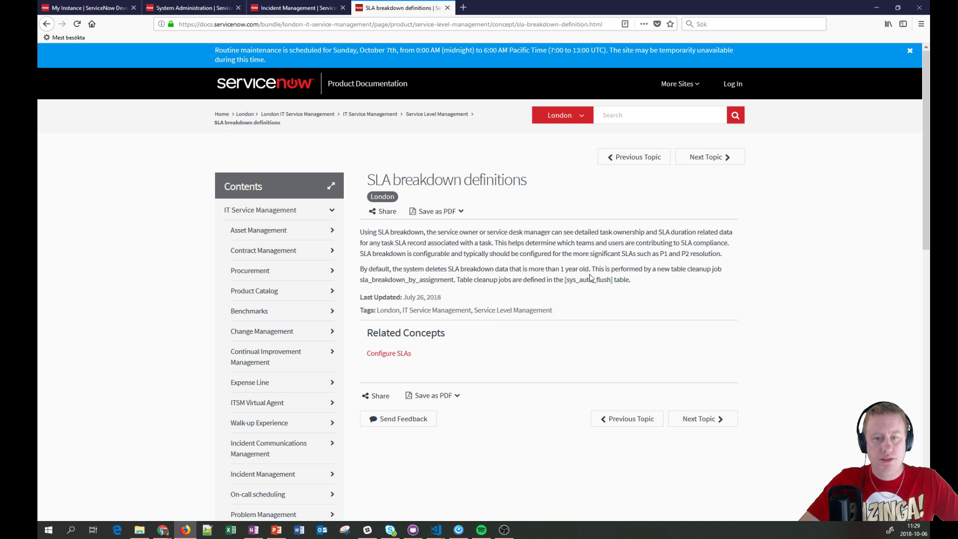
scroll(444, 268, "down", 5)
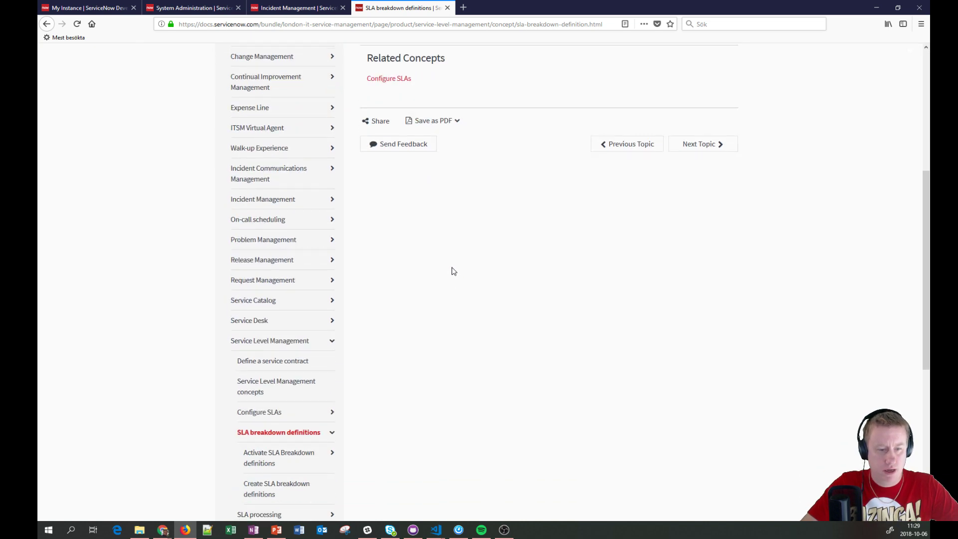
scroll(451, 346, "down", 1)
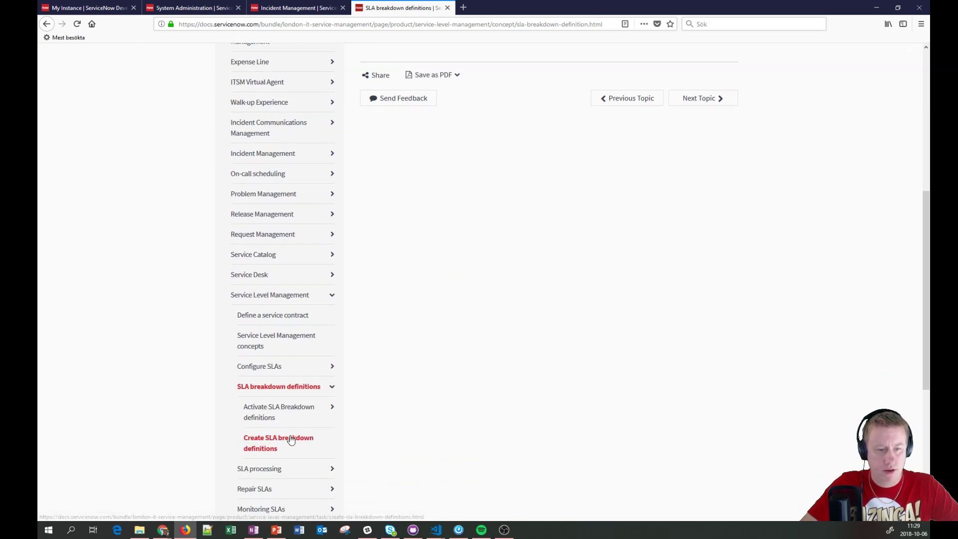
- Open 'Create SLA breakdown definitions' from the Contents sidebar and read through its procedure
left_click(290, 440)
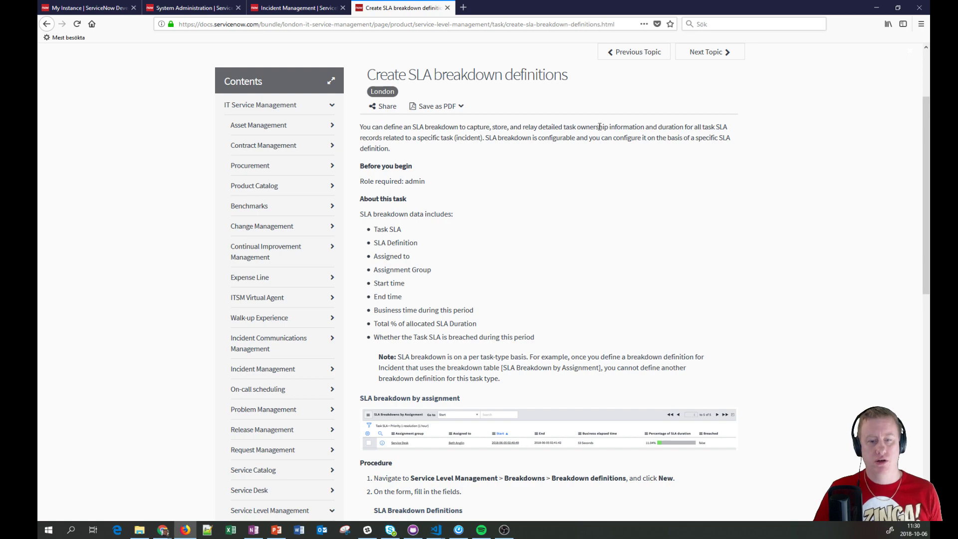
scroll(564, 193, "down", 1)
scroll(559, 192, "down", 10)
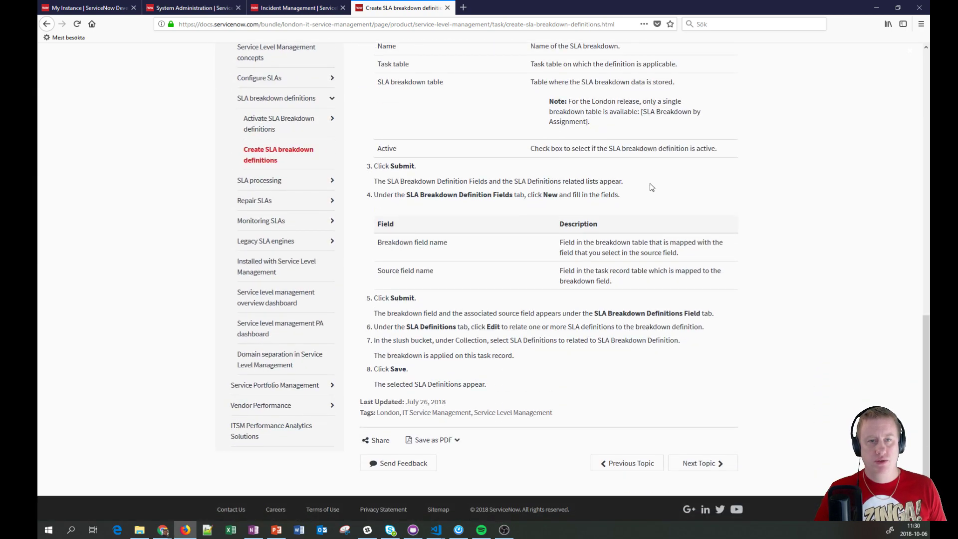
scroll(593, 226, "up", 9)
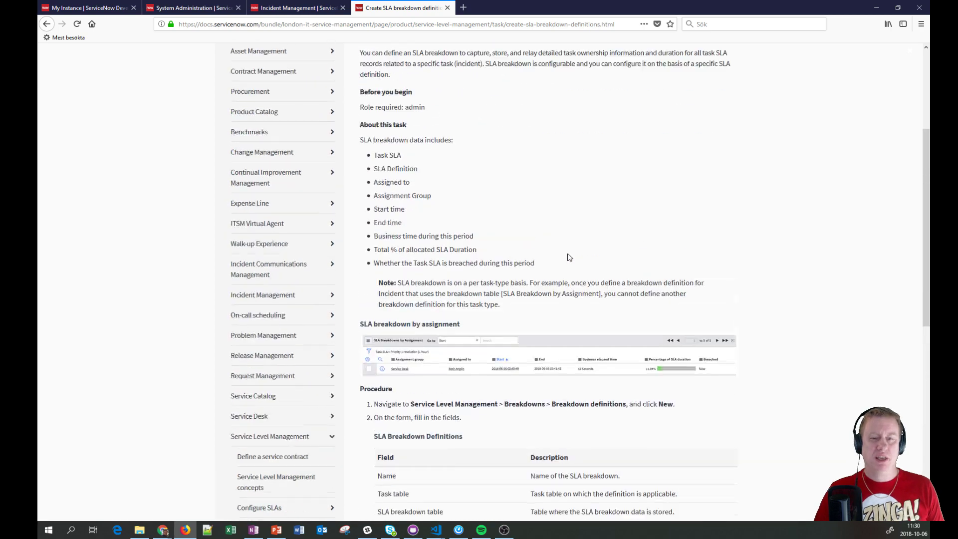
scroll(557, 255, "up", 3)
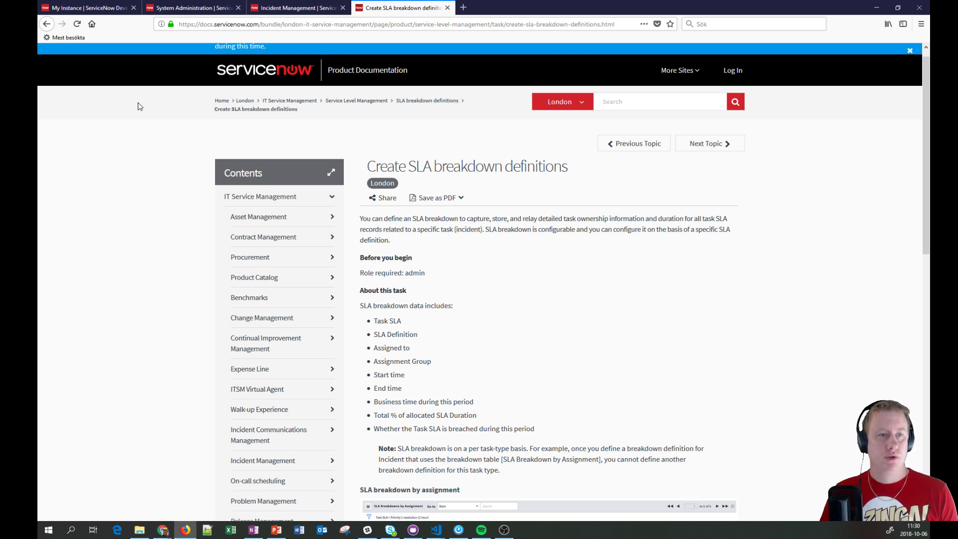
- Back on the ServiceNow instance, open the System Plugins list via the navigator
left_click(182, 11)
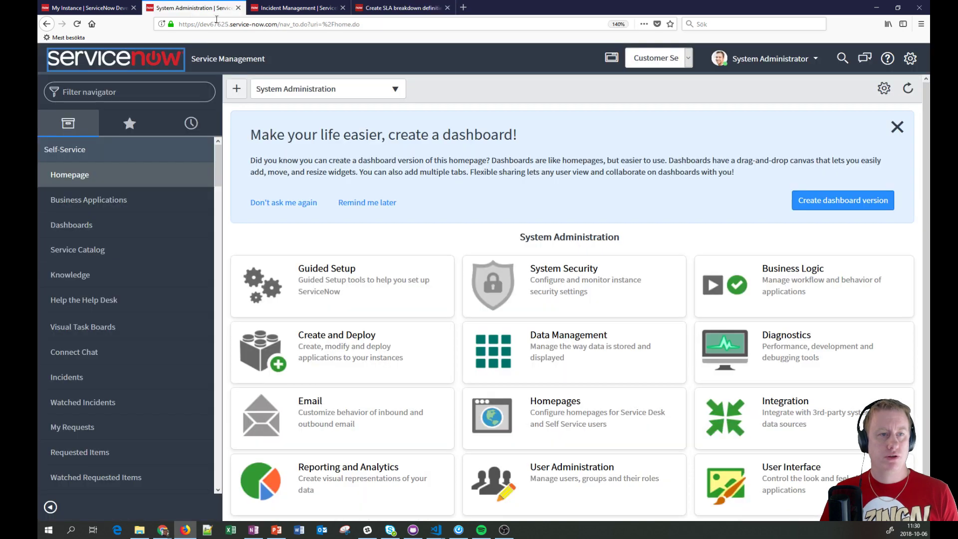
left_click(188, 93)
type("plugins")
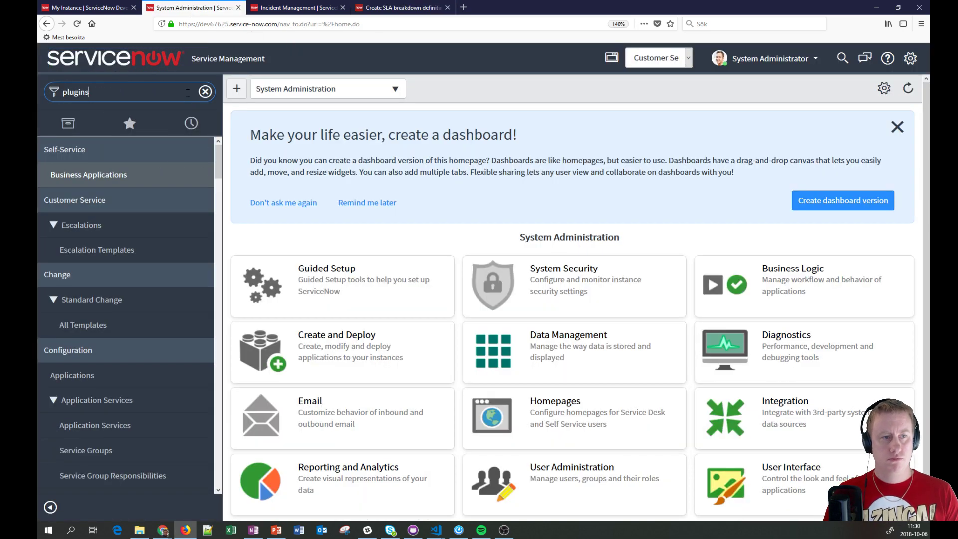
left_click(83, 173)
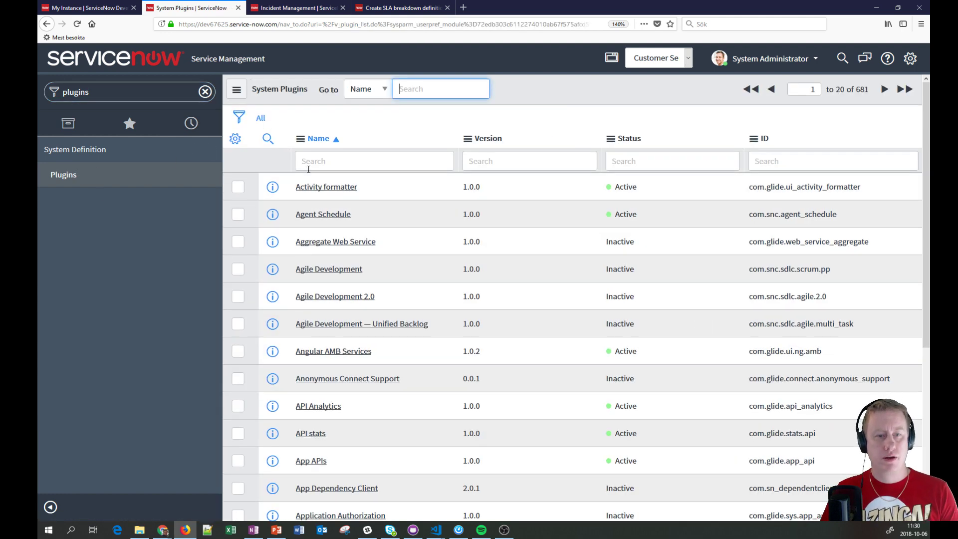
- Filter plugins by name '*sla break', open SLA Breakdowns, and mark the required script includes note
left_click(308, 168)
type("*sla break")
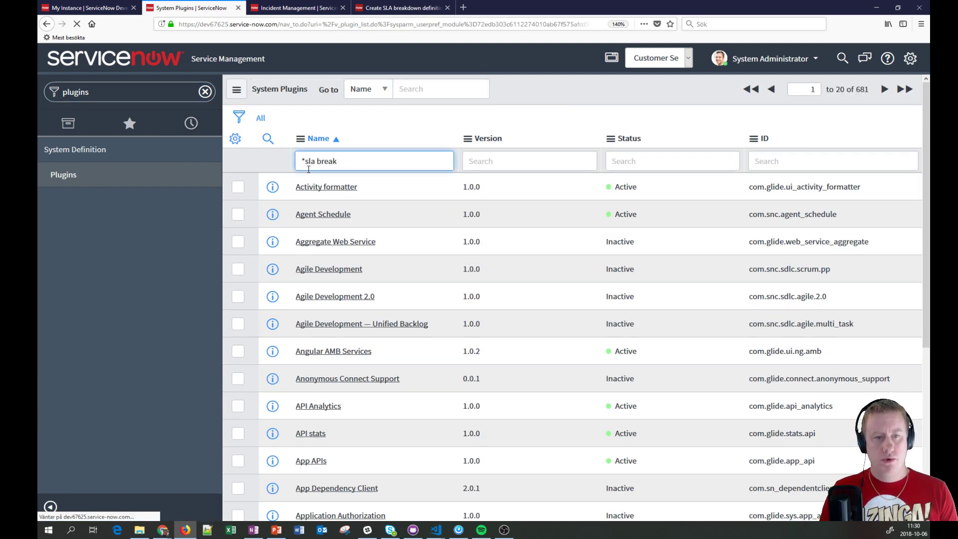
key("Return")
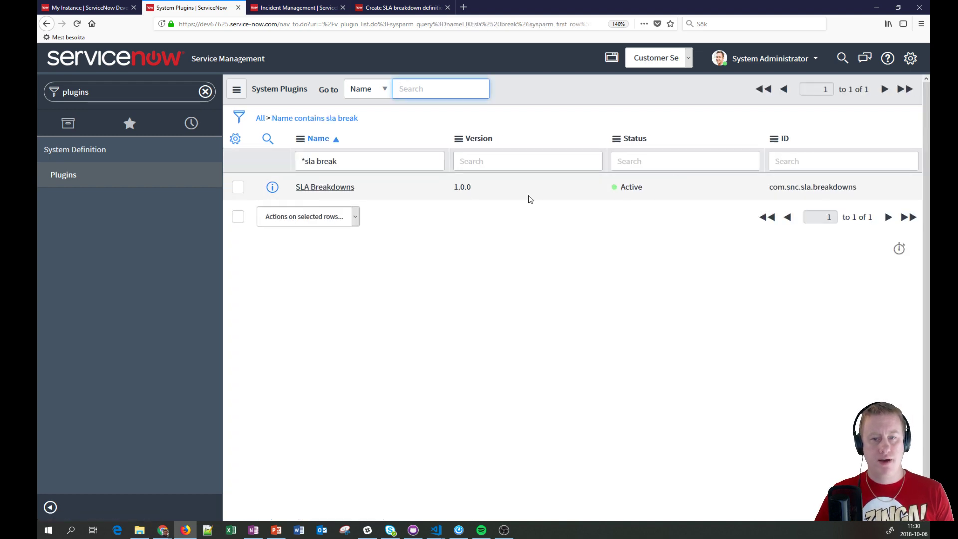
left_click(352, 192)
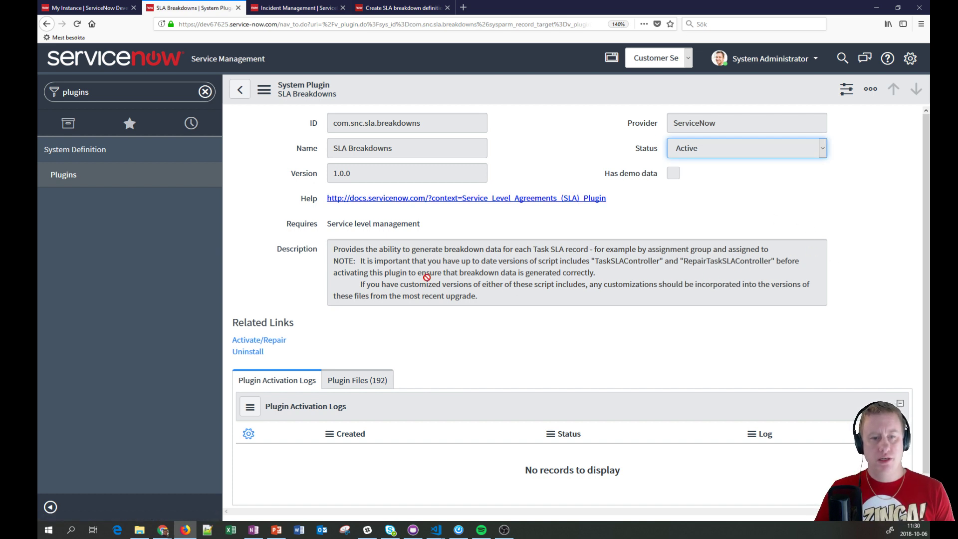
left_click_drag(358, 262, 803, 260)
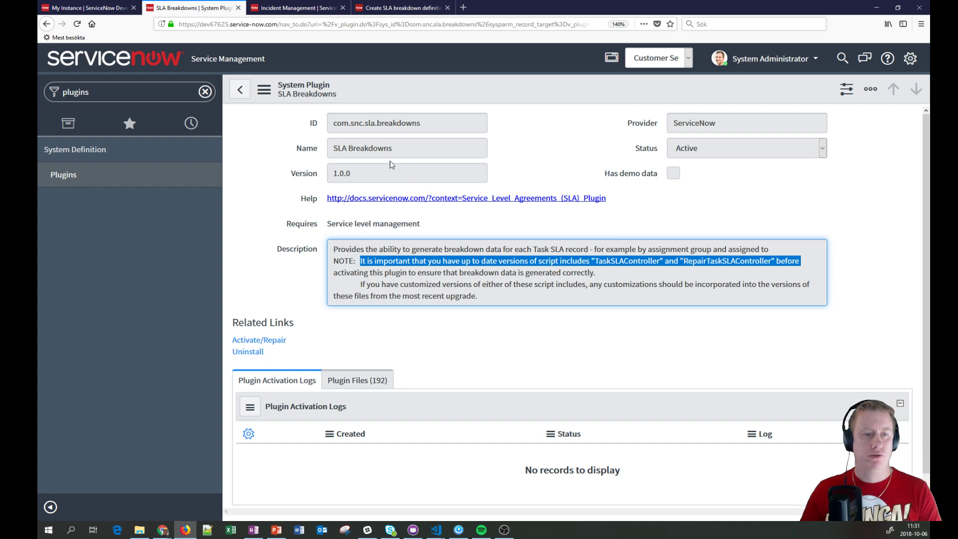
- Open Script Includes in a new tab, filter to TaskSLAController, and review its script
left_click(154, 100)
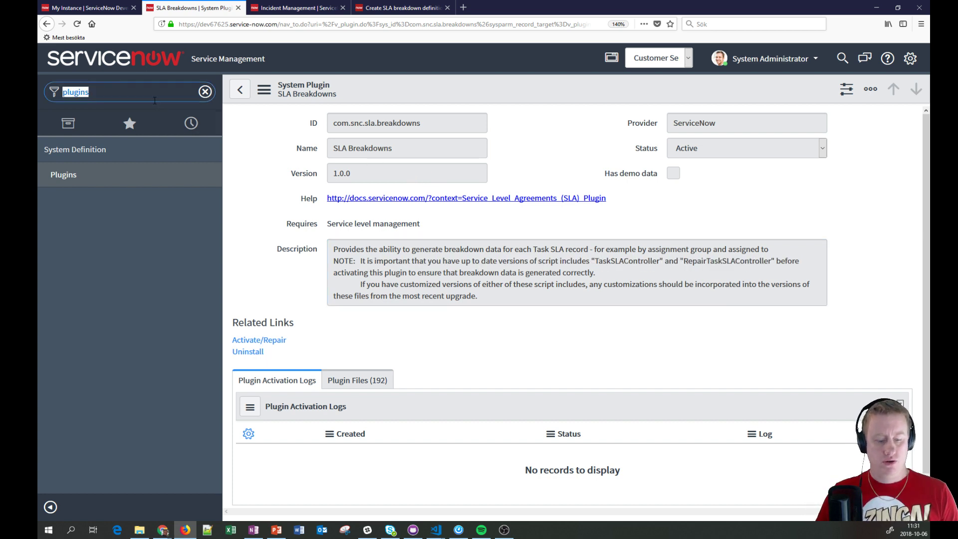
type("script include")
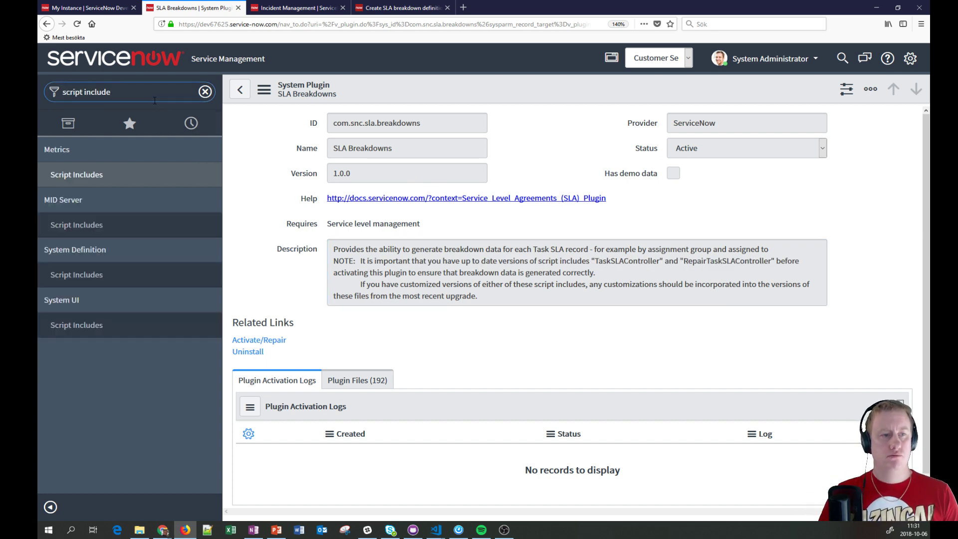
middle_click(100, 325)
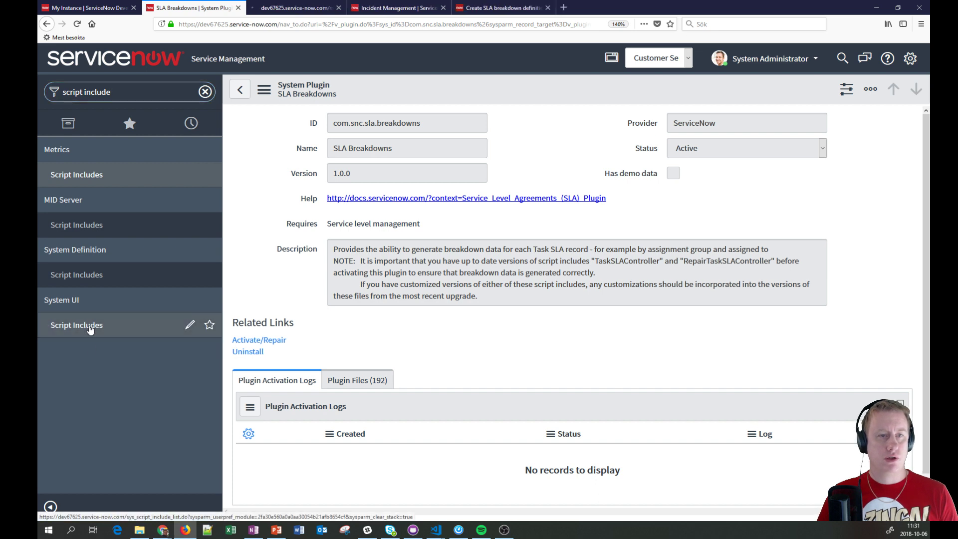
double_click(619, 260)
left_click_drag(618, 260, 198, 131)
key("Return")
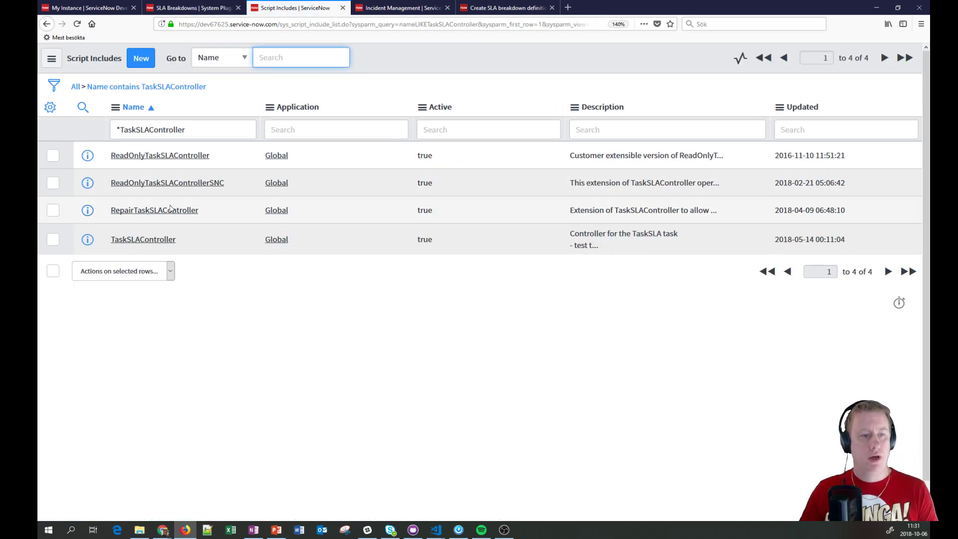
left_click(159, 241)
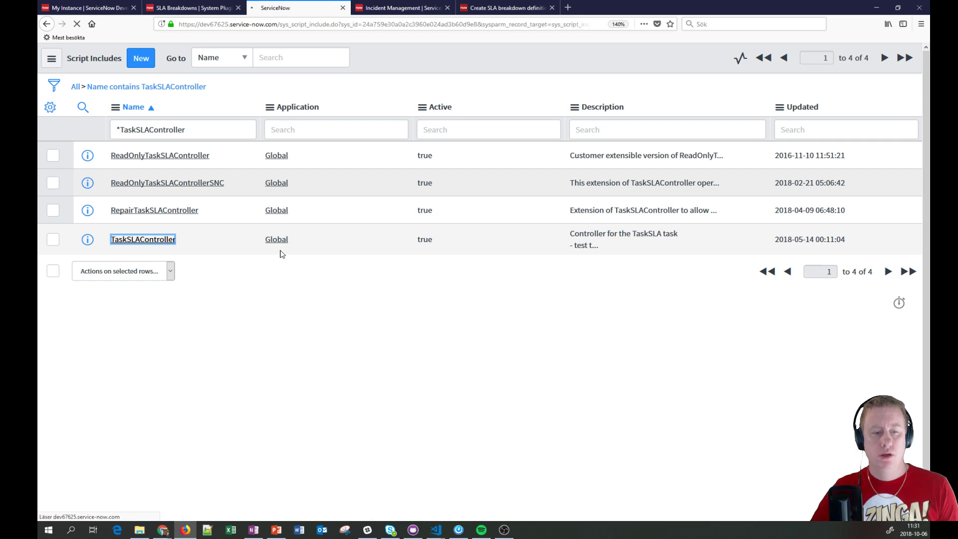
scroll(305, 293, "down", 5)
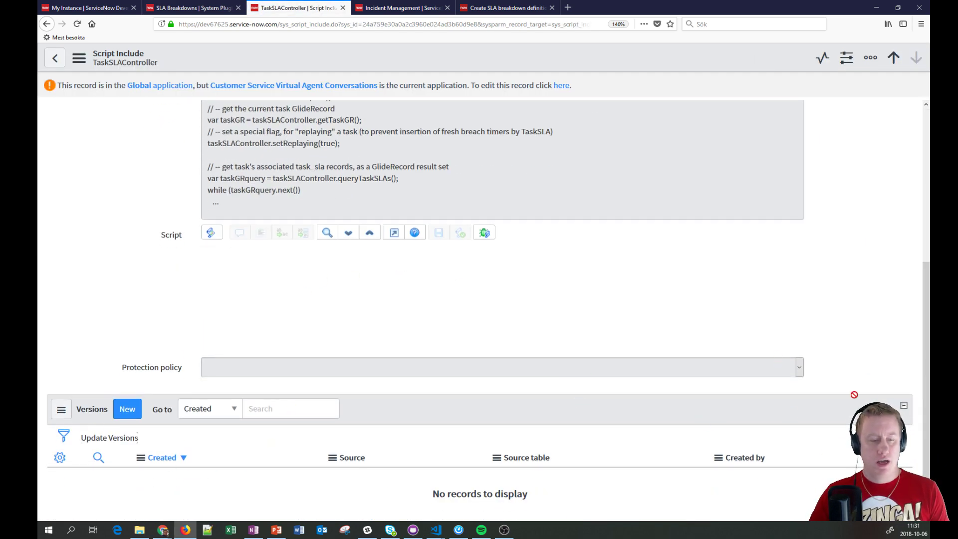
scroll(570, 387, "down", 5)
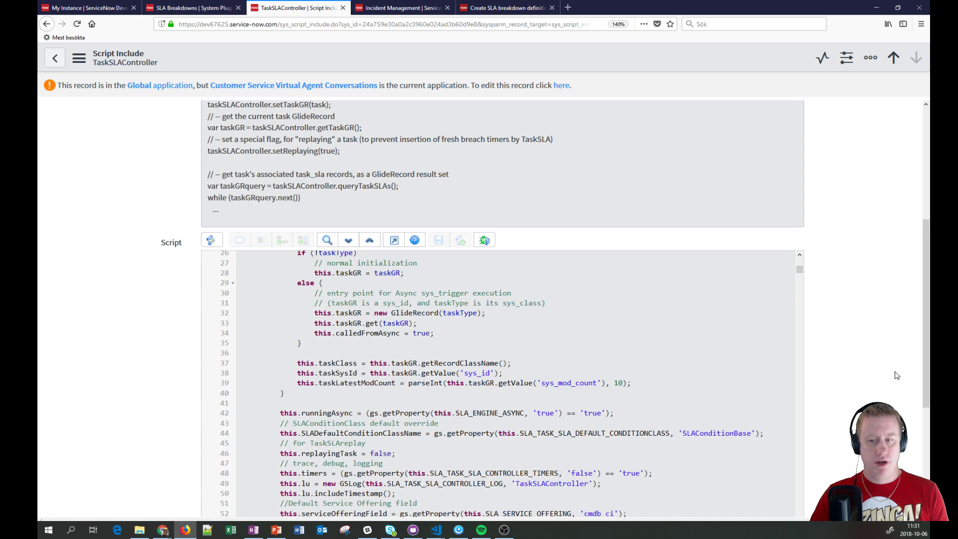
scroll(856, 365, "down", 4)
scroll(867, 364, "up", 8)
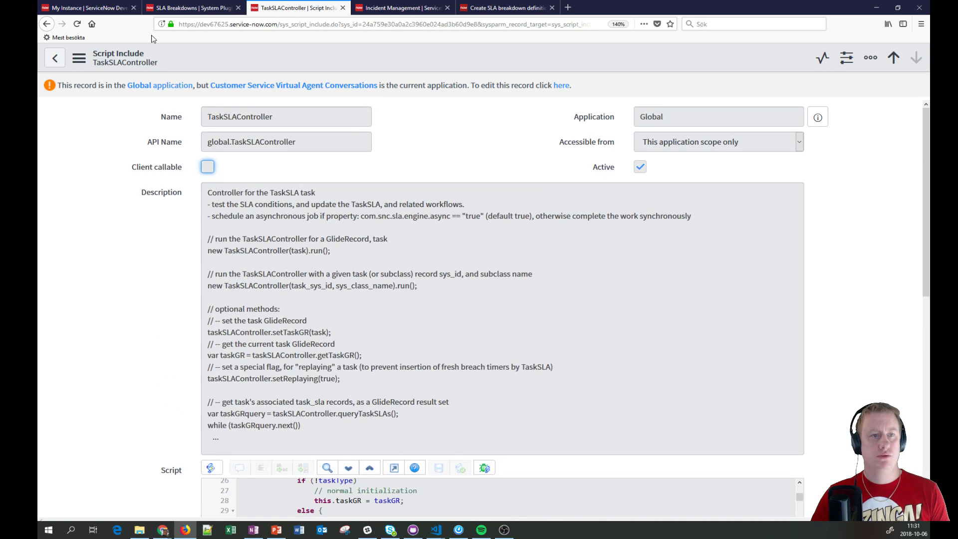
- Return to the filtered script includes list and review the RepairTaskSLAController script
left_click(202, 9)
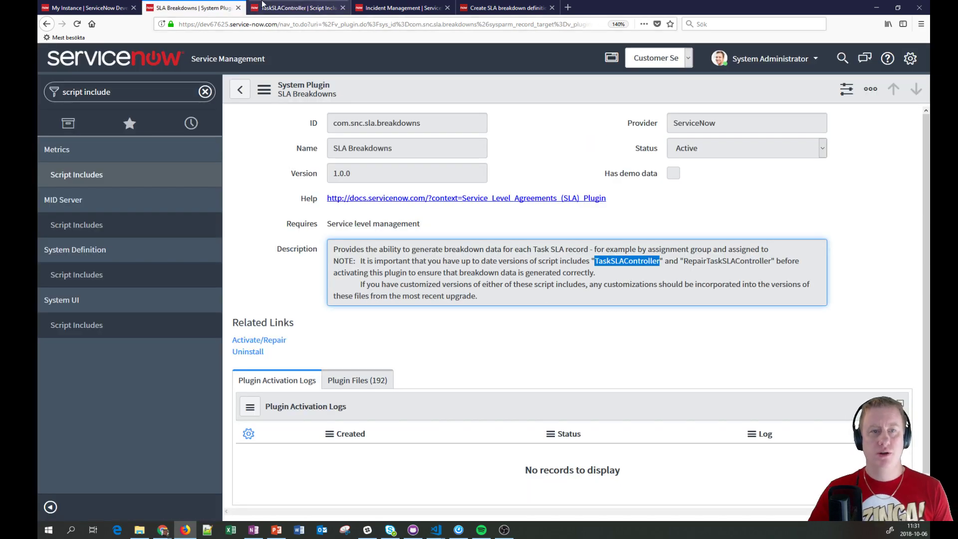
left_click(277, 8)
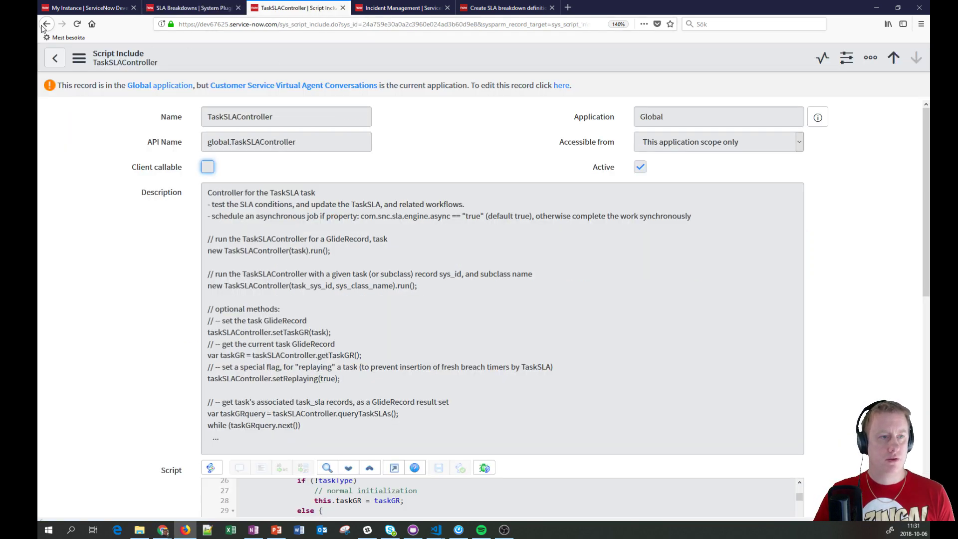
left_click(47, 23)
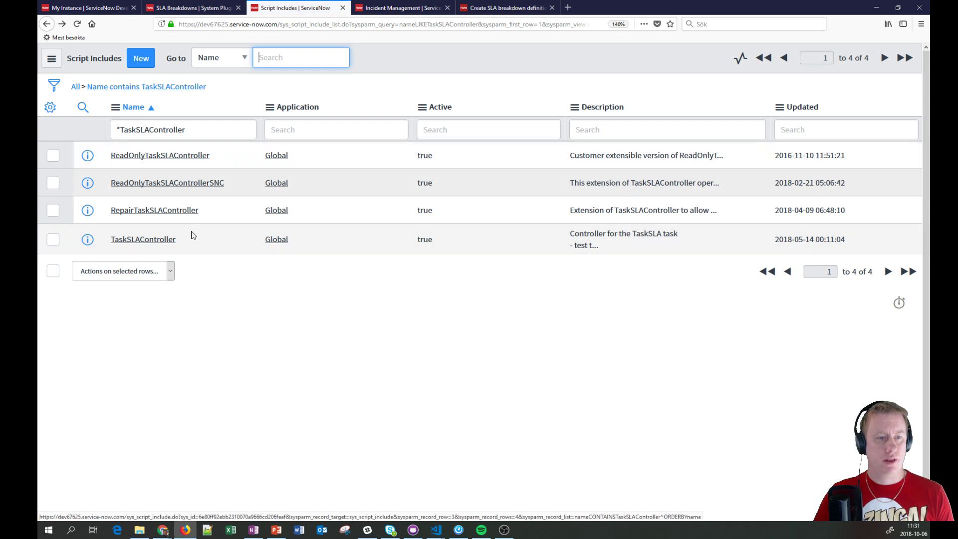
left_click(174, 211)
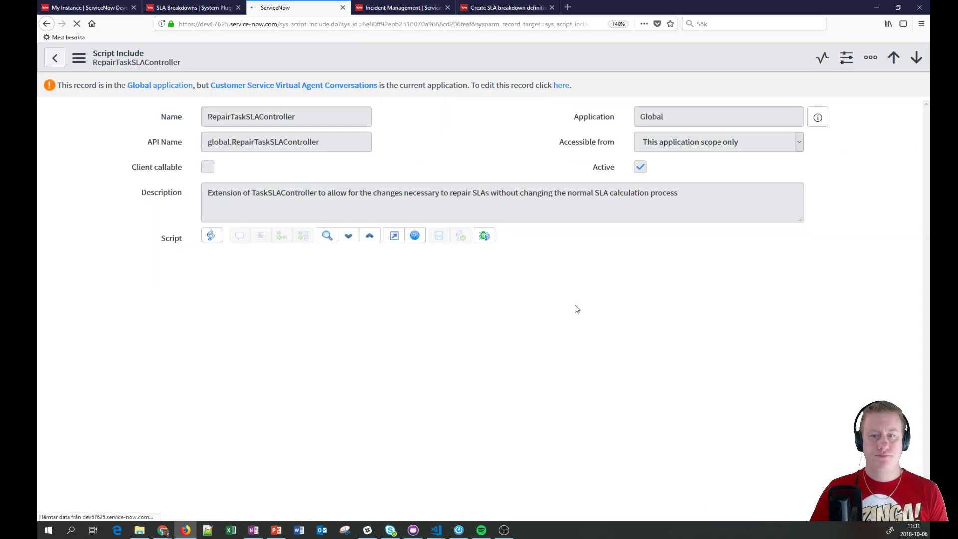
scroll(384, 405, "down", 5)
scroll(92, 339, "down", 4)
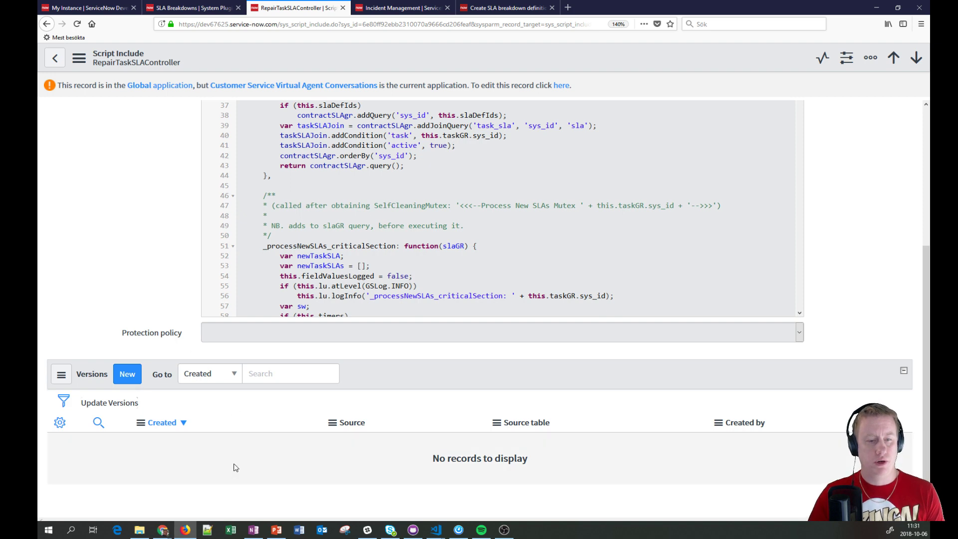
scroll(43, 218, "up", 5)
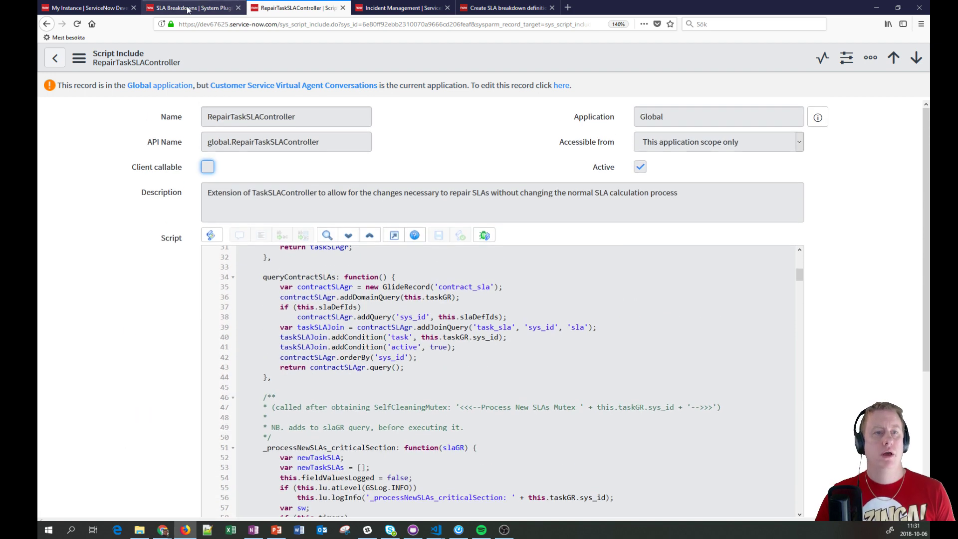
- From the SLA Breakdowns tab, open the Customer Updates list with sys_update_xml.list
left_click(188, 9)
left_click(141, 92)
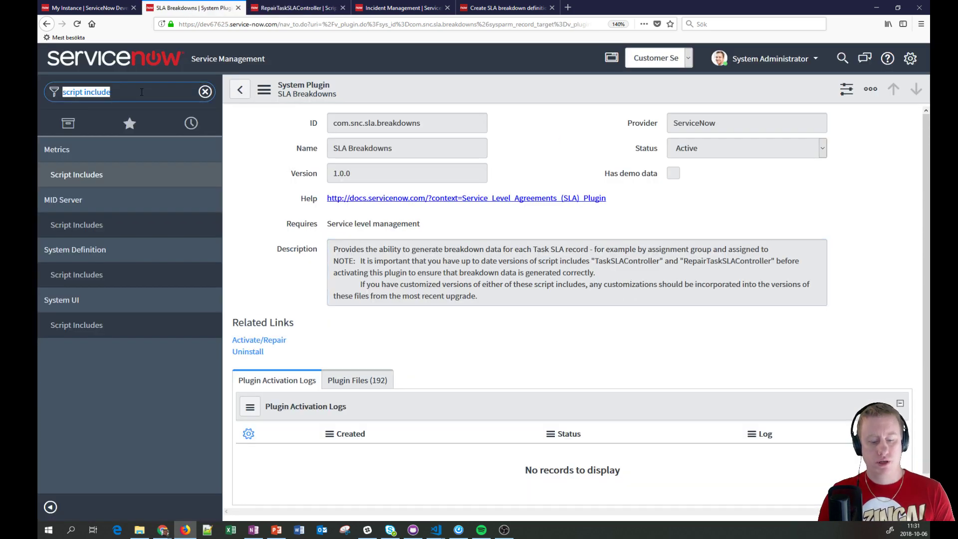
type("sys_update")
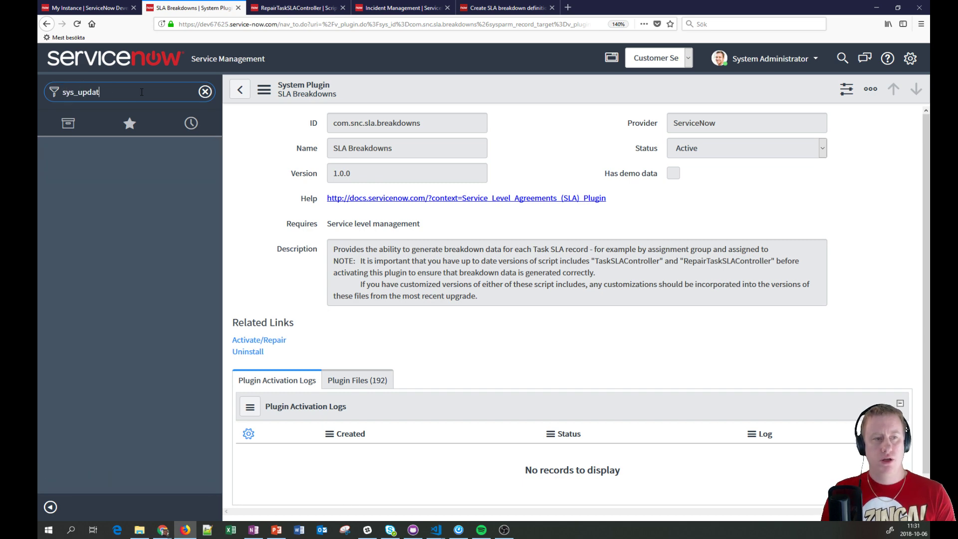
type("_xml.list")
key("Return")
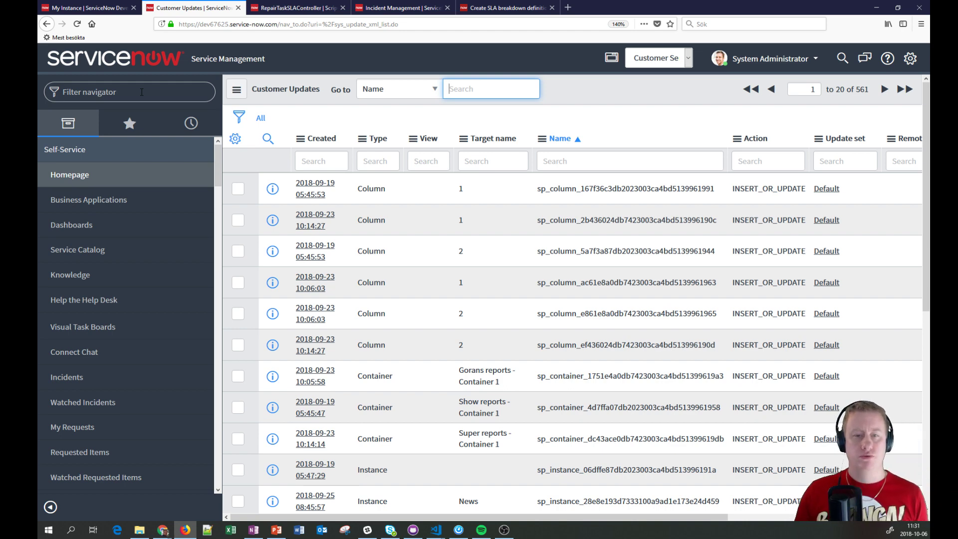
- Reopen the SLA Breakdowns plugin record from the navigator's recent history
left_click(107, 94)
type("plugin")
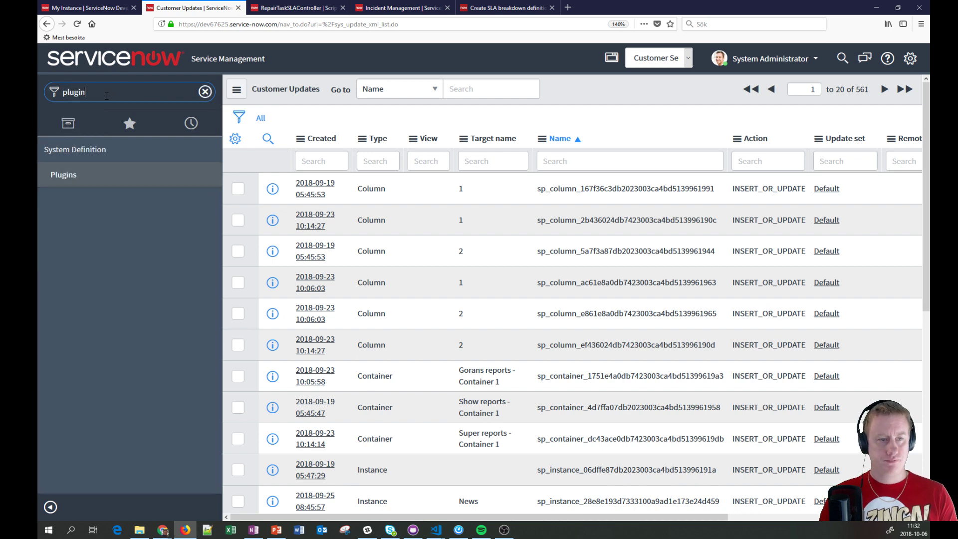
left_click(191, 123)
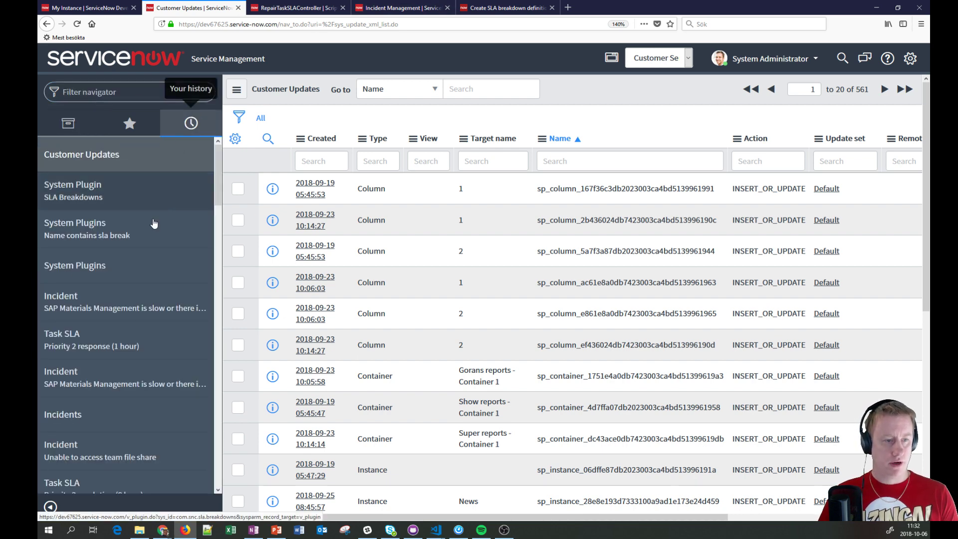
left_click(124, 190)
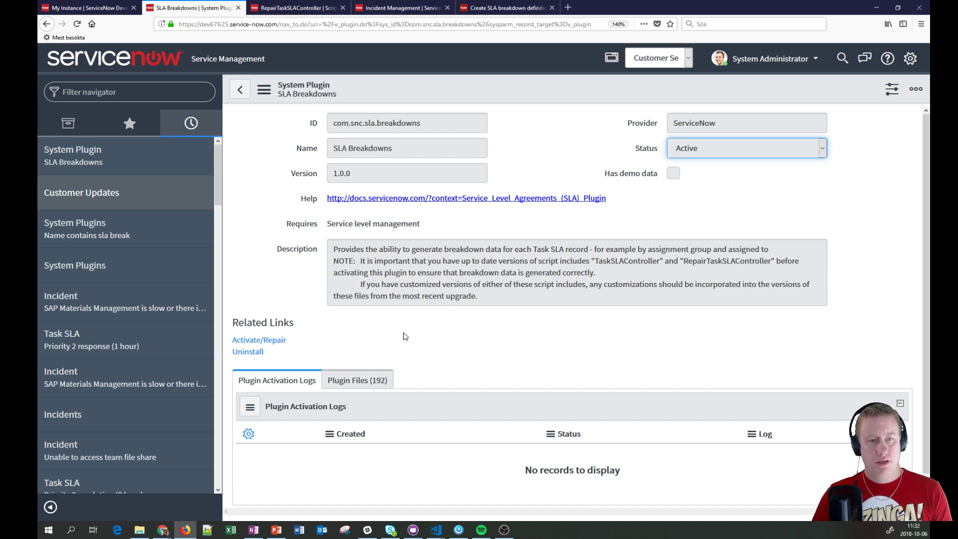
left_click(150, 99)
- Filter the navigator by 'service le' and open Service Level Management > Breakdowns > Breakdown definitions
type("sla")
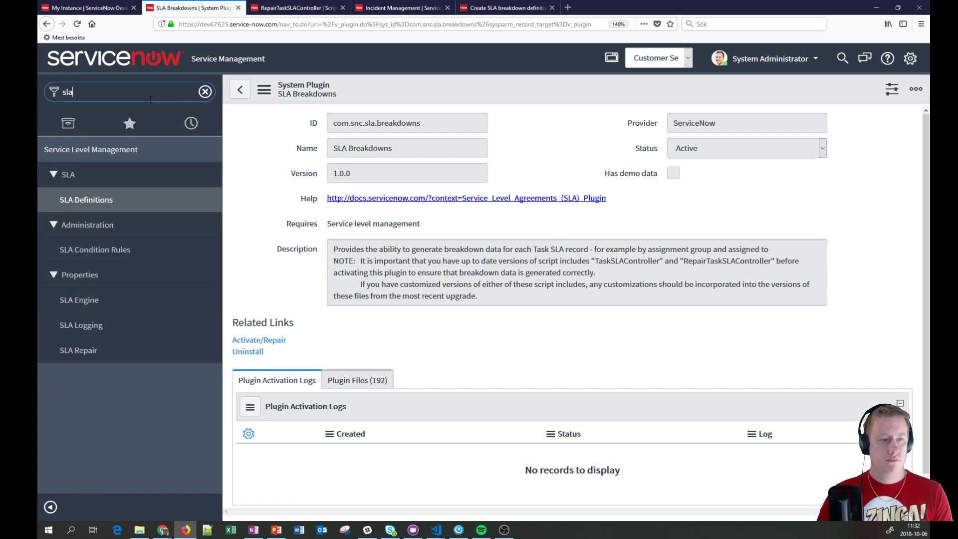
scroll(107, 281, "down", 3)
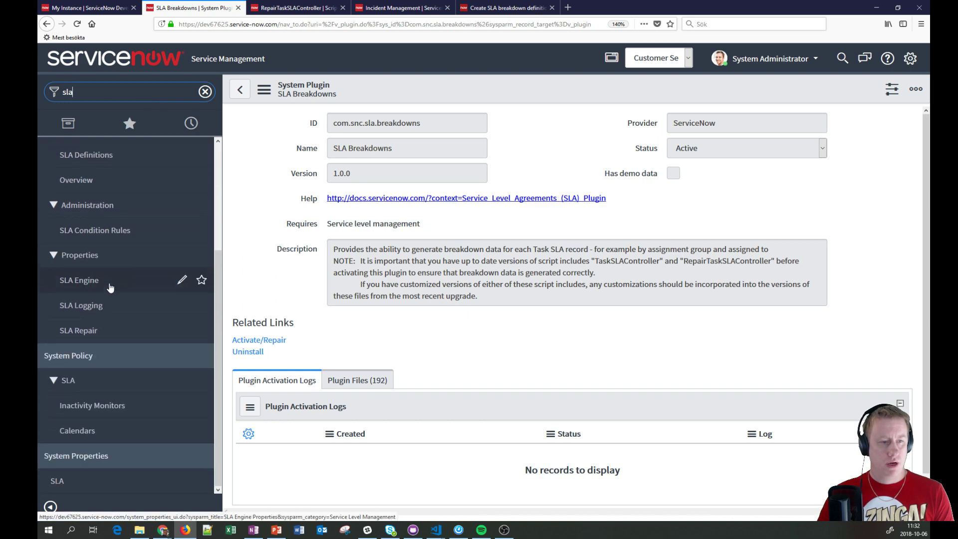
scroll(125, 249, "up", 5)
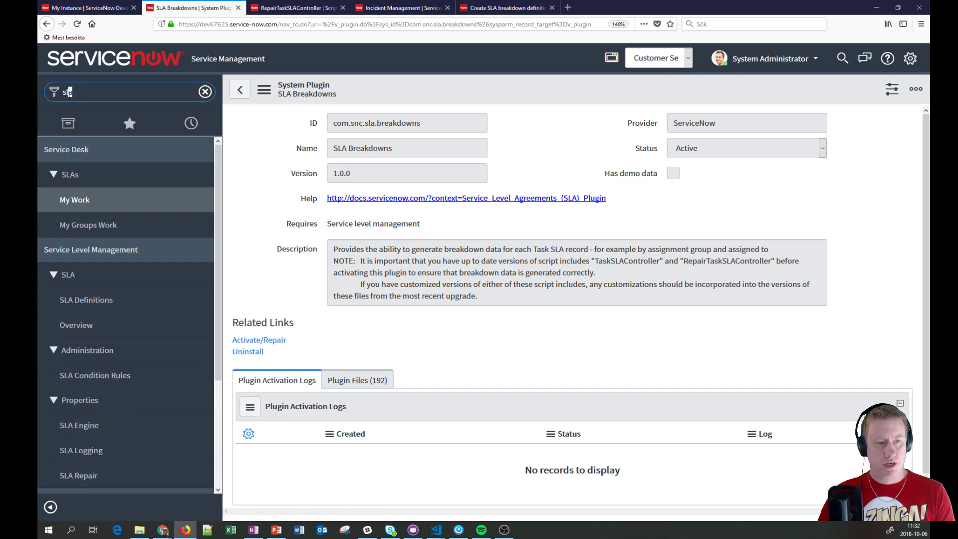
key("BackSpace")
key("BackSpace")
key("BackSpace")
type("service le")
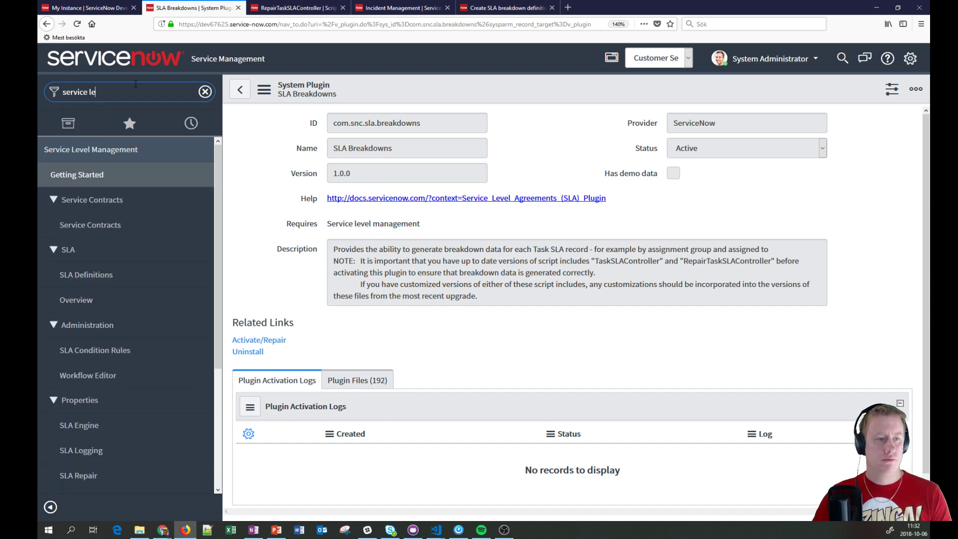
scroll(100, 324, "down", 5)
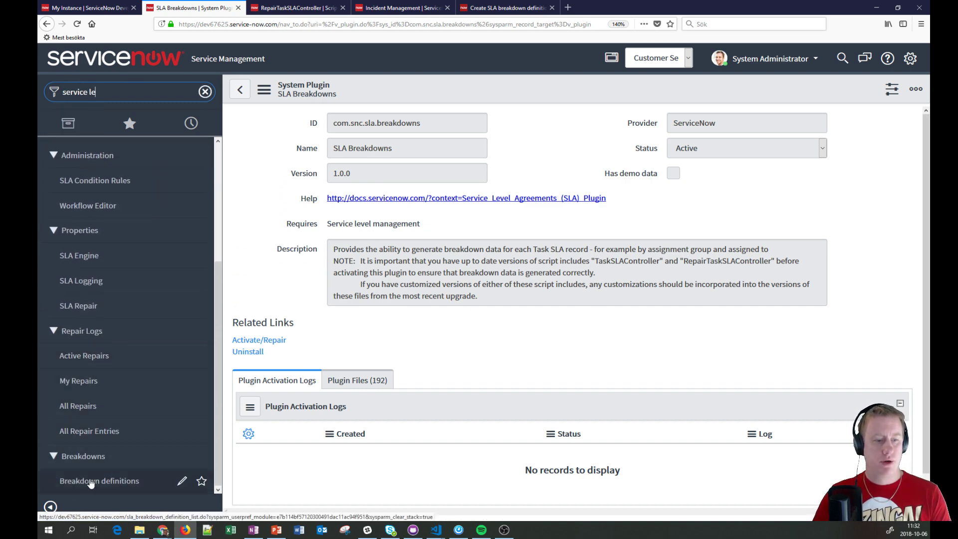
left_click(91, 482)
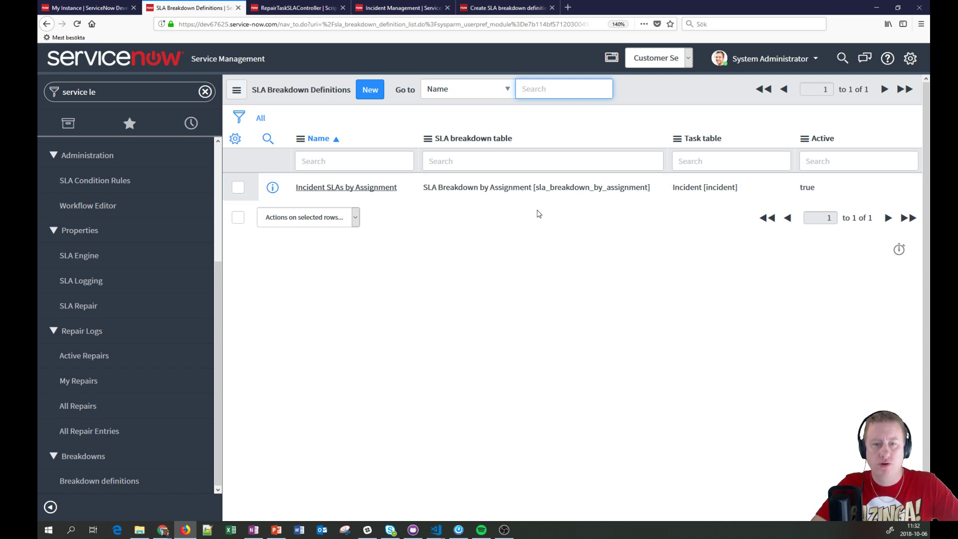
- Open Incident SLAs by Assignment, check its assignment_group and assigned_to fields, then its linked SLA definitions
left_click(367, 188)
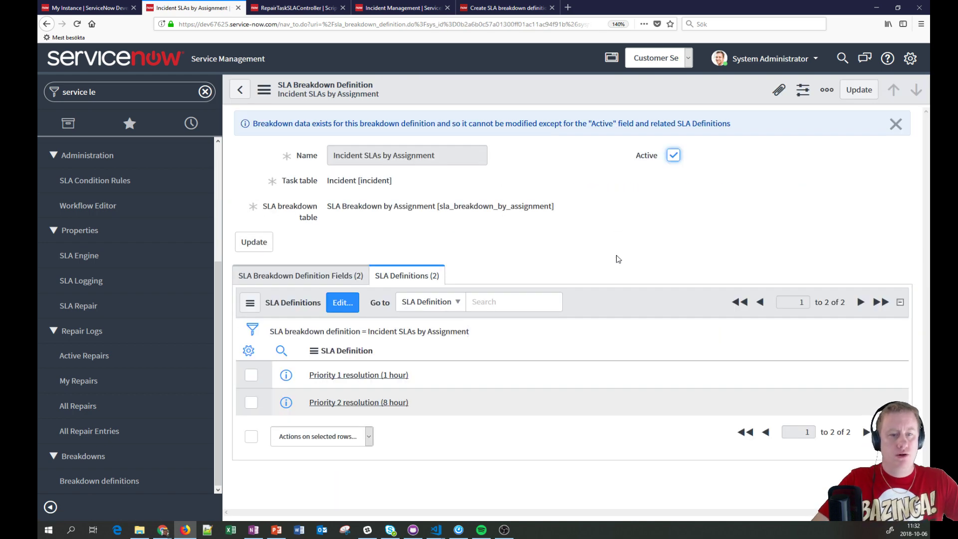
left_click(353, 276)
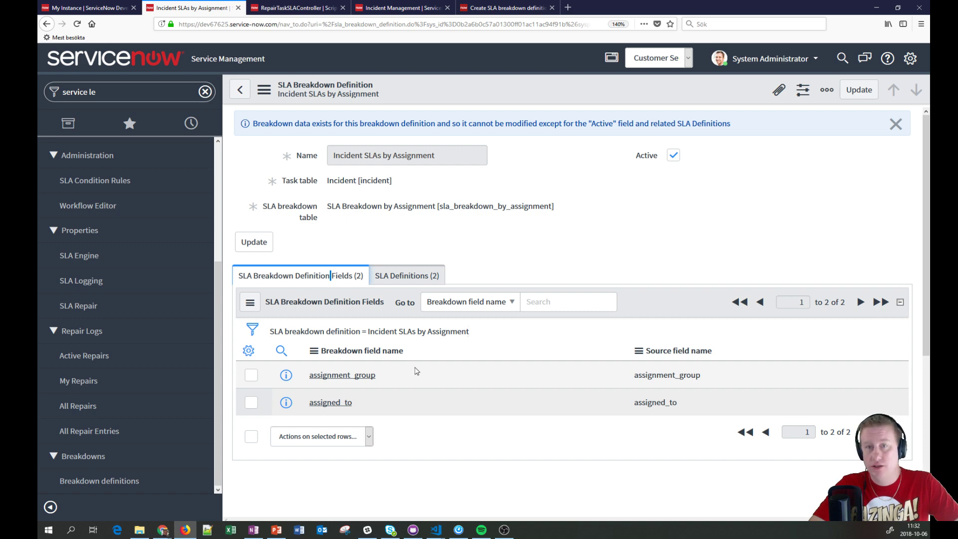
left_click(405, 278)
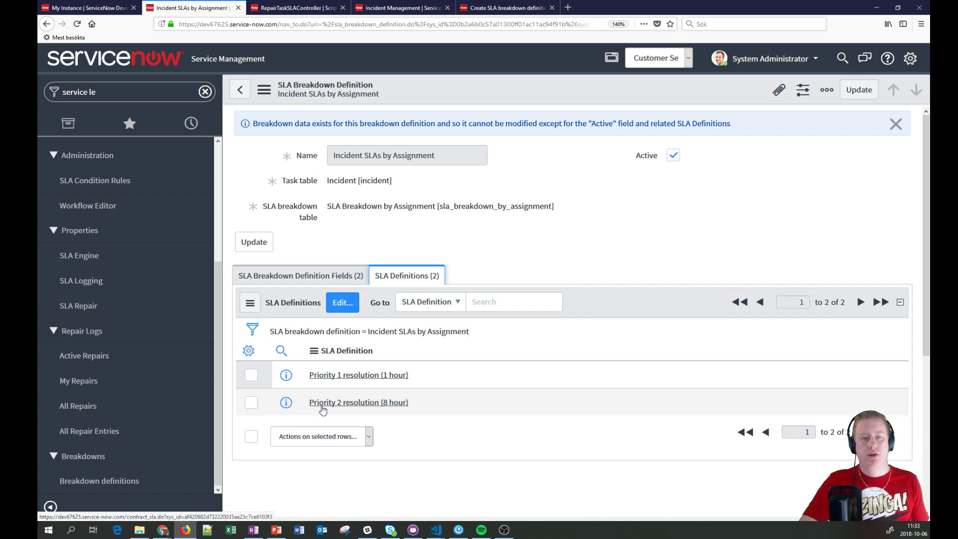
- Add Priority 5 response (40 hours) to the breakdown's linked SLA definitions and save
left_click(349, 306)
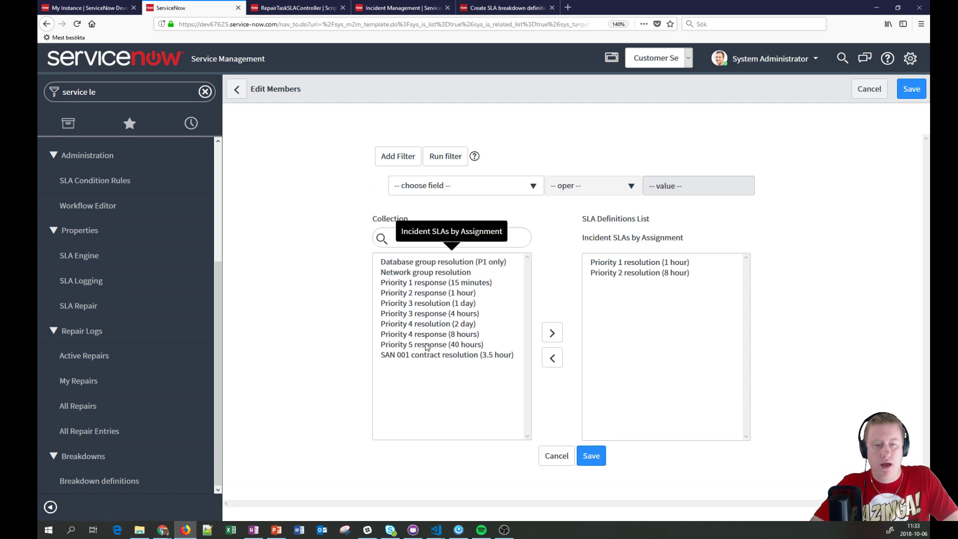
double_click(417, 345)
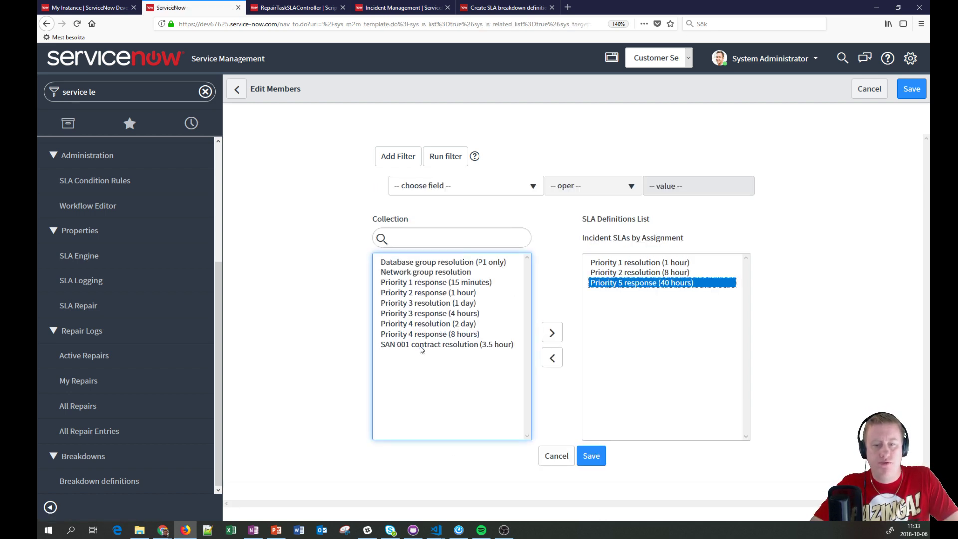
left_click(587, 455)
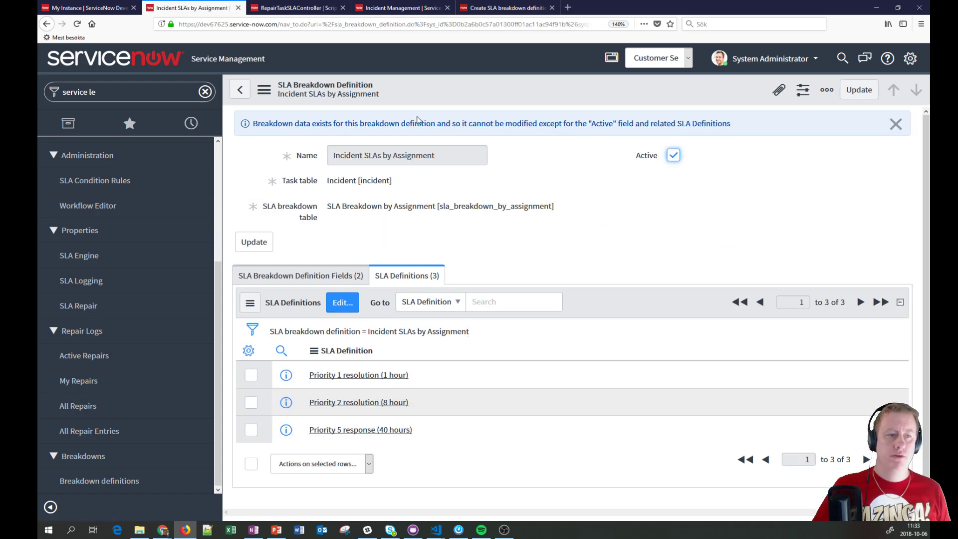
scroll(125, 253, "up", 3)
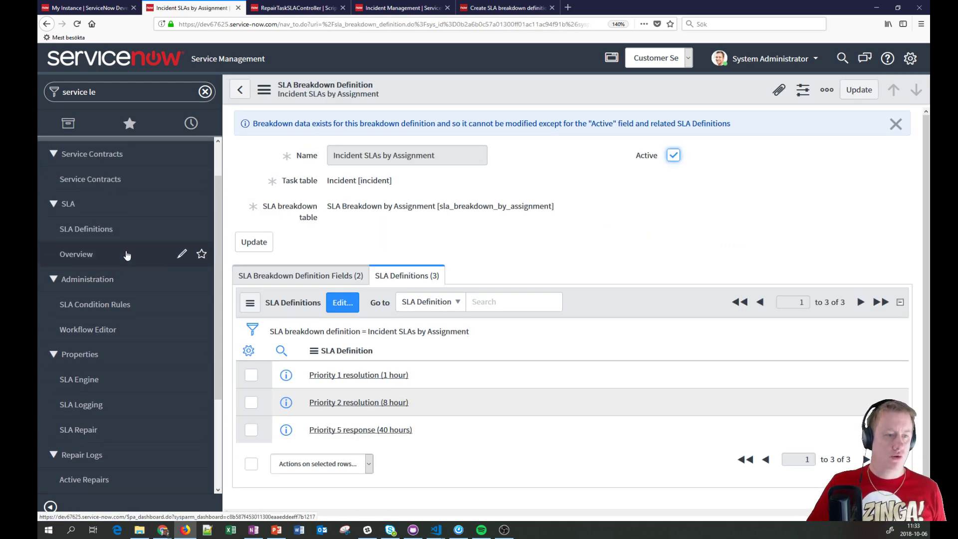
- Filter SLA Definitions by name 'priority 3' and open Priority 3 resolution (1 day)
left_click(114, 233)
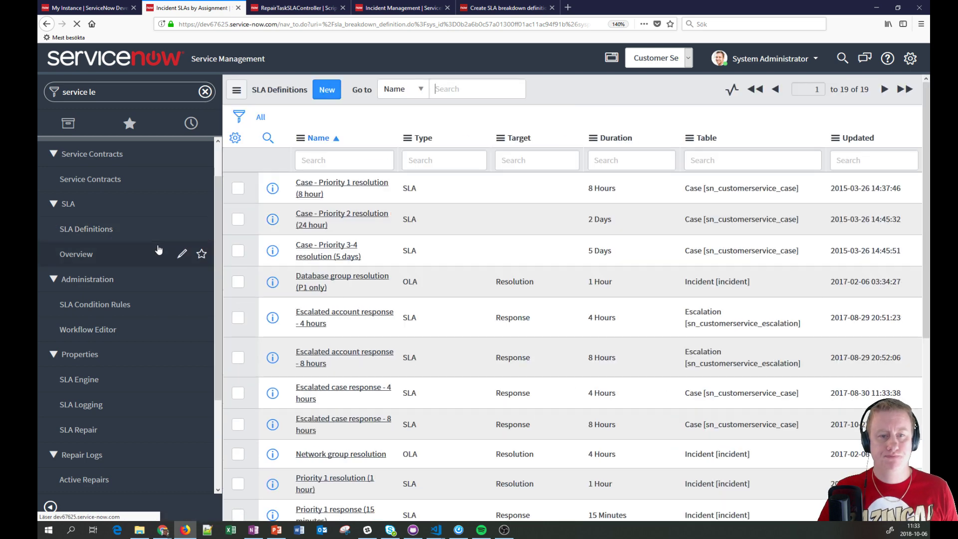
left_click(333, 162)
type("priori")
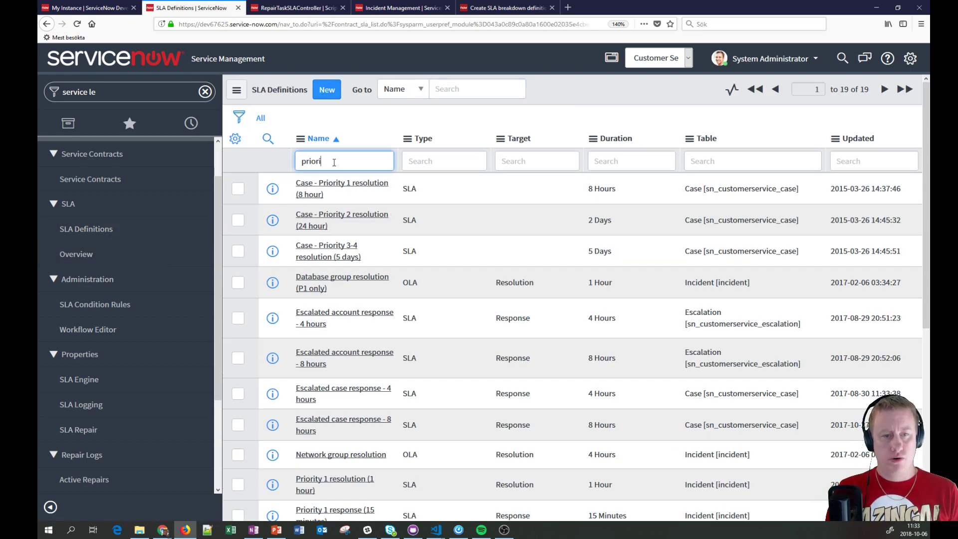
type("ty 3")
key("Return")
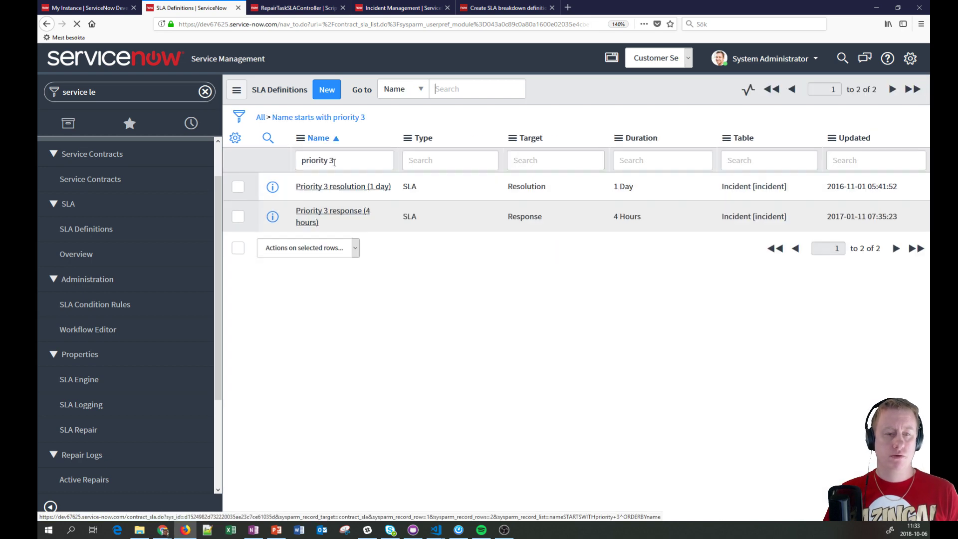
left_click(323, 188)
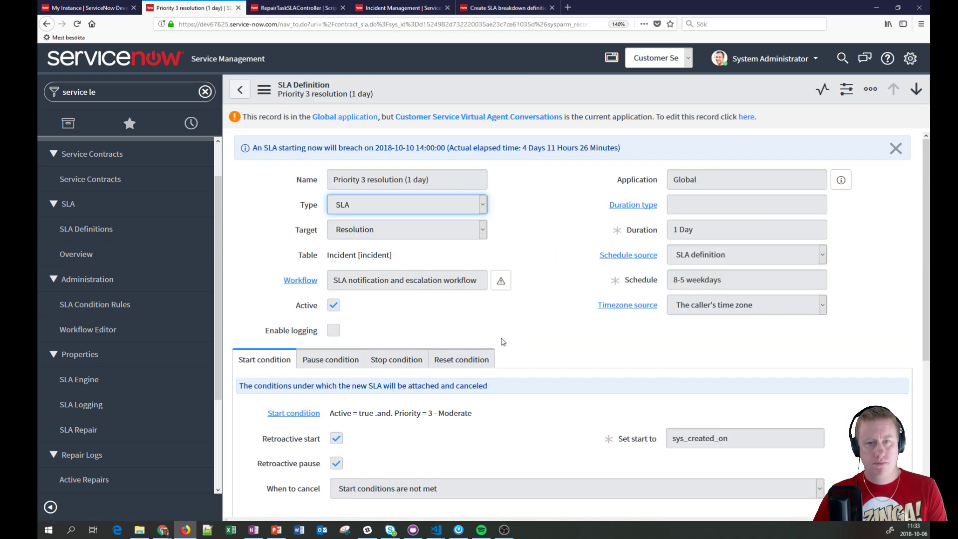
- In the Global application, add Incident SLAs by Assignment to this SLA's breakdown definitions and save
left_click(658, 59)
left_click(656, 78)
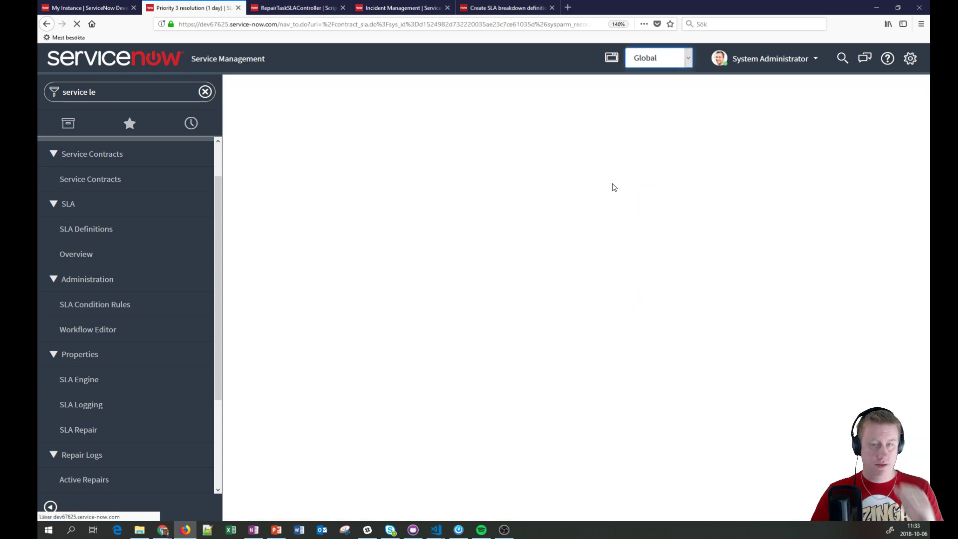
scroll(574, 209, "down", 3)
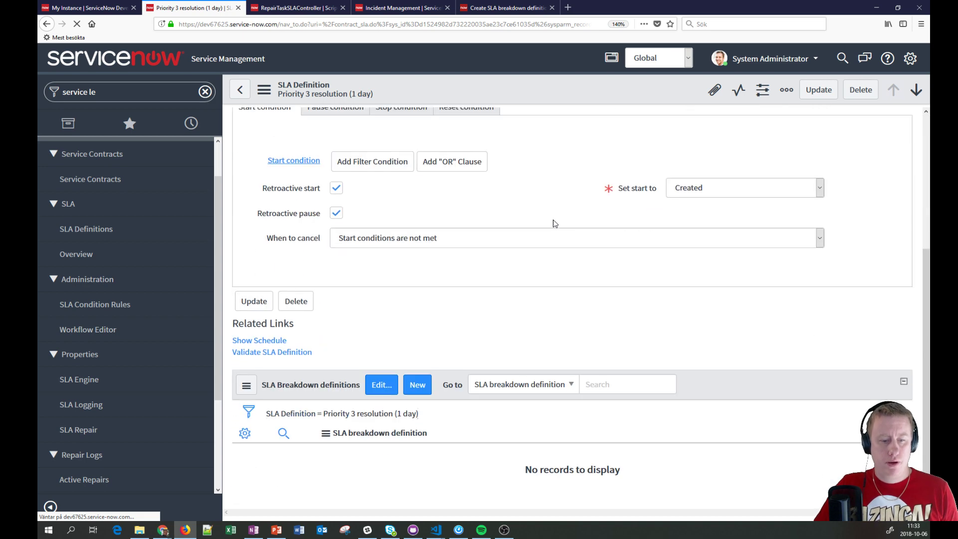
scroll(556, 223, "down", 1)
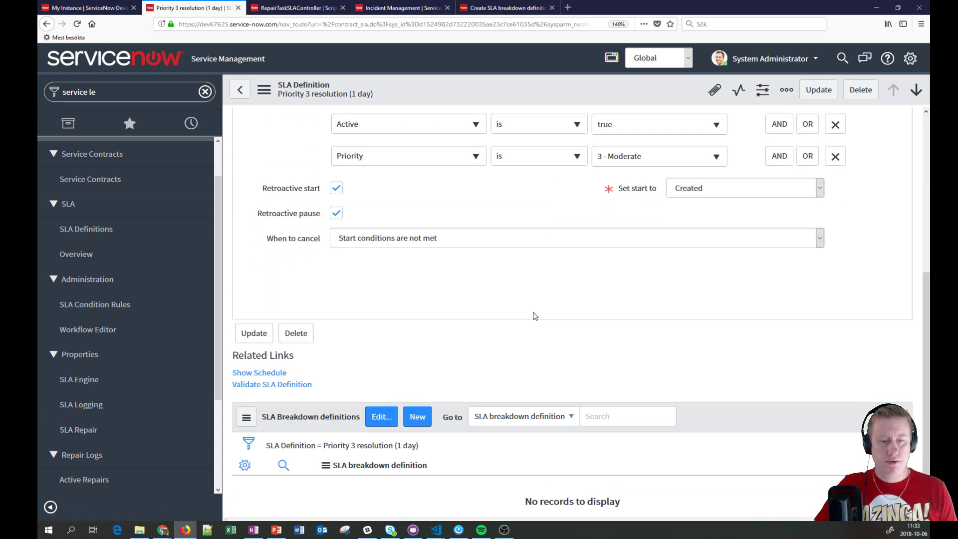
scroll(362, 479, "down", 1)
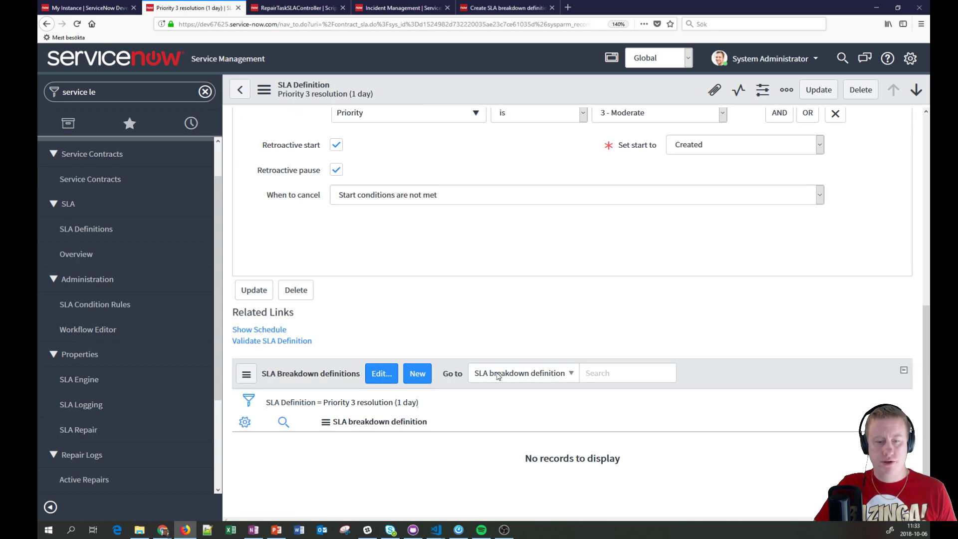
left_click(381, 375)
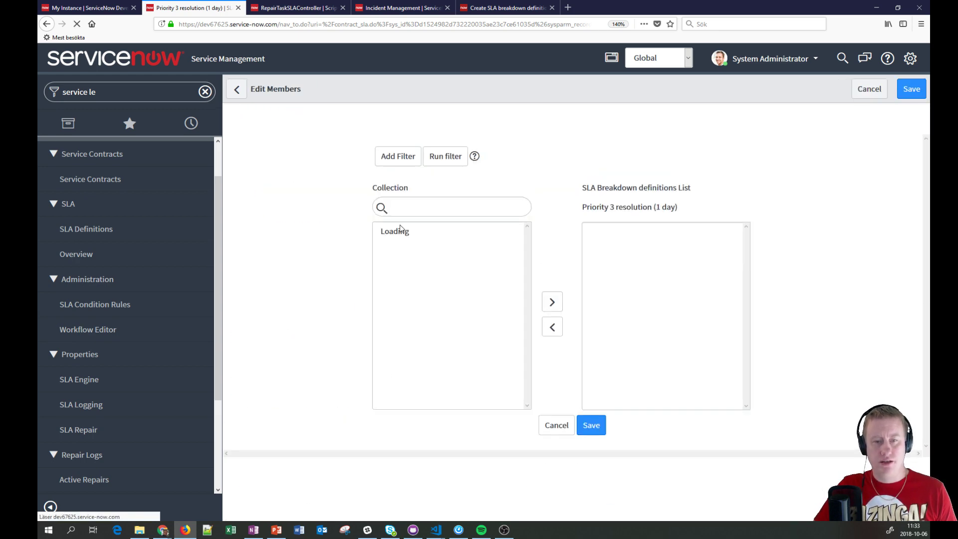
double_click(397, 264)
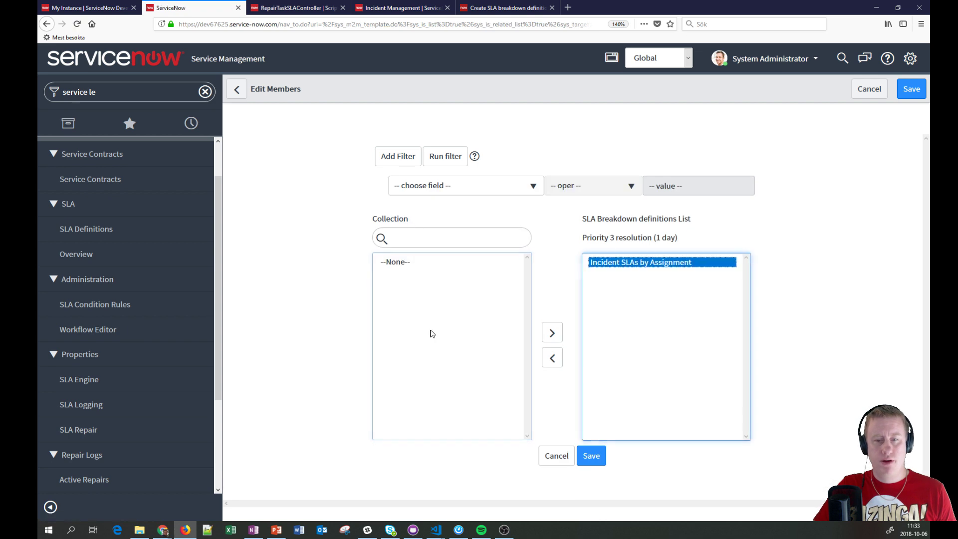
left_click(585, 455)
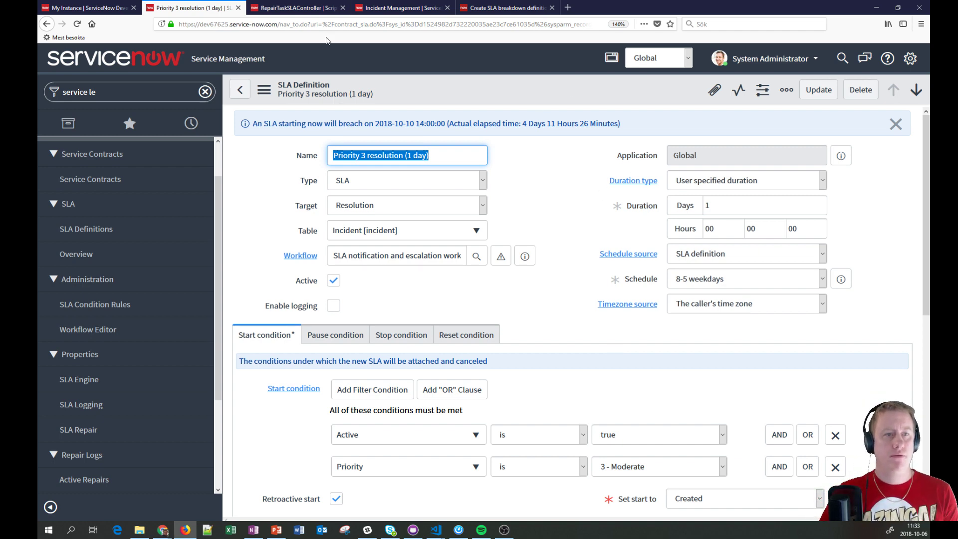
- Switch to the Incident Management tab and enlarge the page zoom for readability
left_click(400, 9)
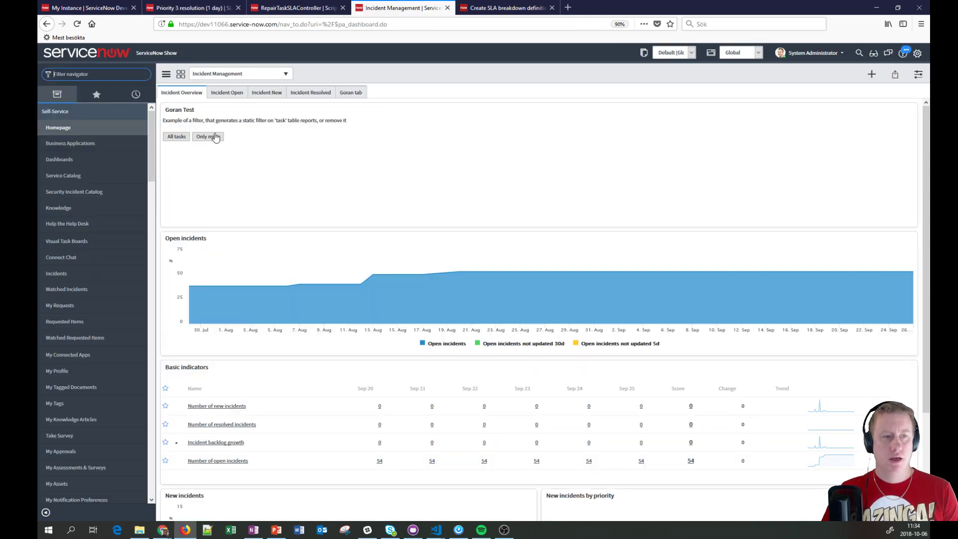
left_click(619, 24)
left_click(630, 24)
left_click(607, 241)
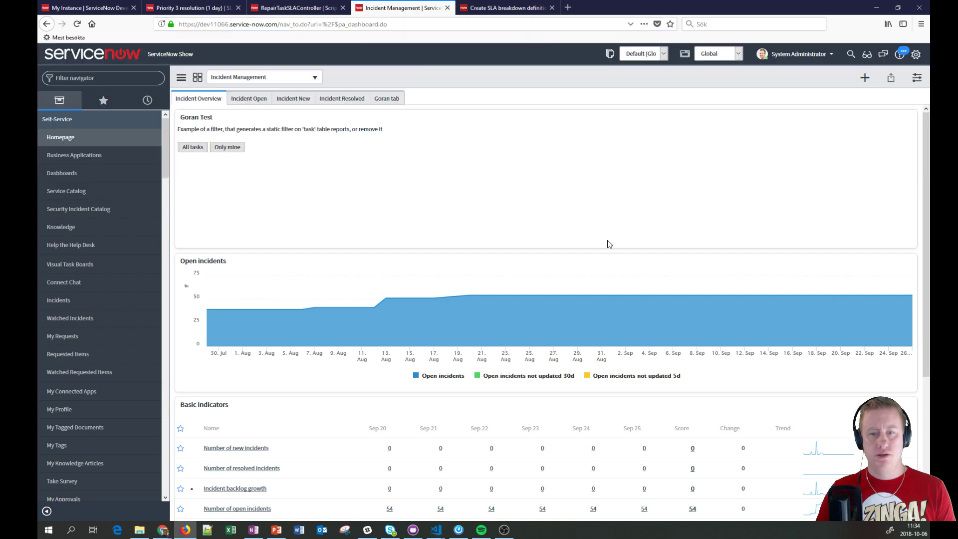
key("ctrl+plus")
key("ctrl+plus")
key("ctrl+plus")
key("ctrl+plus")
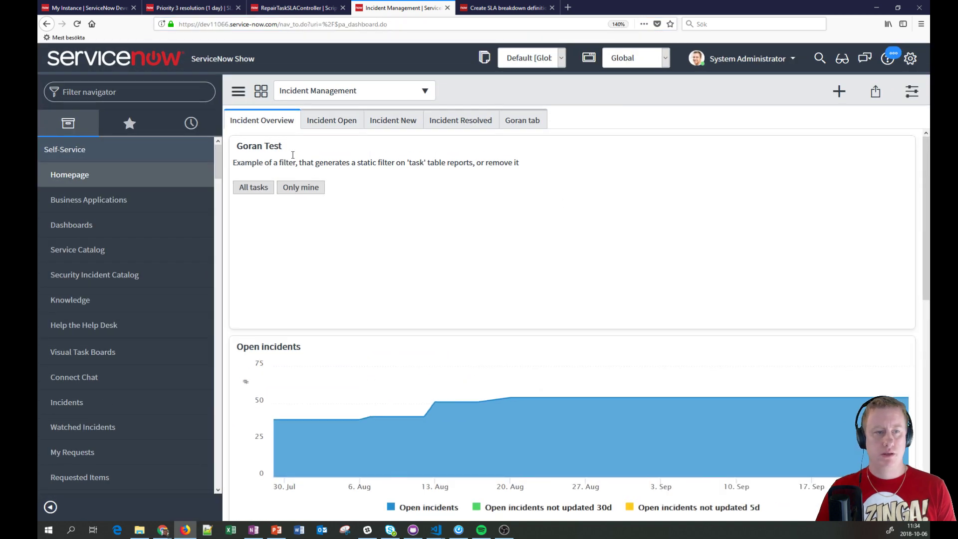
- Open the Incidents list by entering incident.list in the navigator filter
left_click(171, 97)
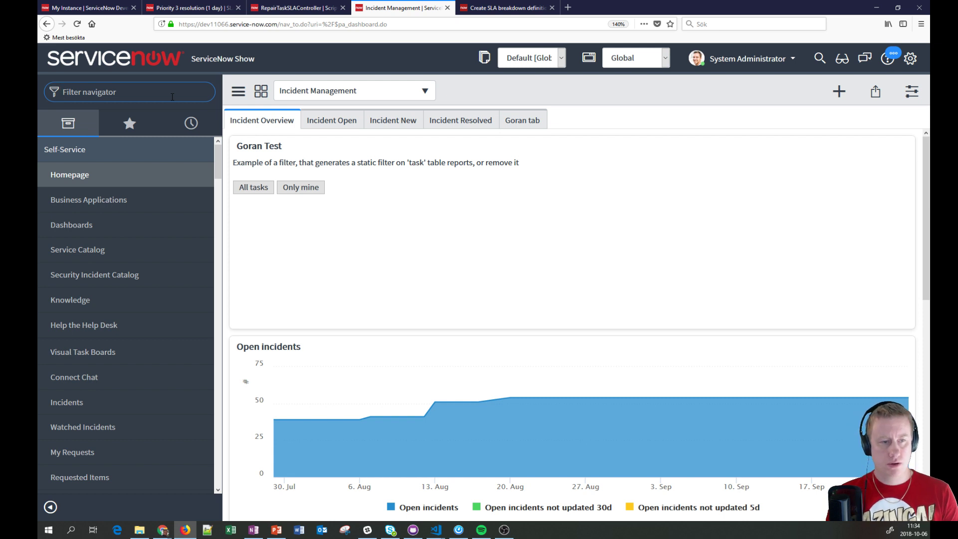
type("incident.list")
key("Return")
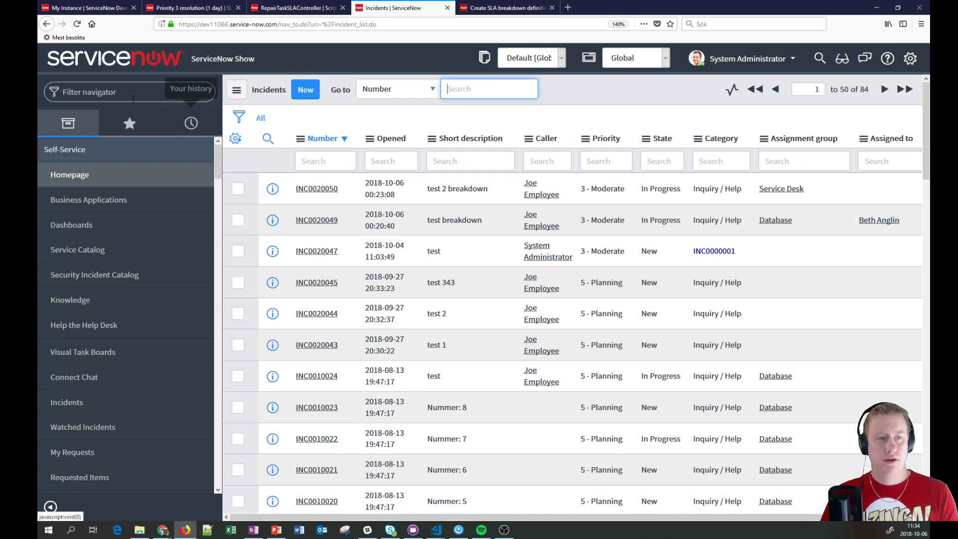
- Filter the navigator again, trying 'sla' and 'br', then clear the filter text
left_click(133, 98)
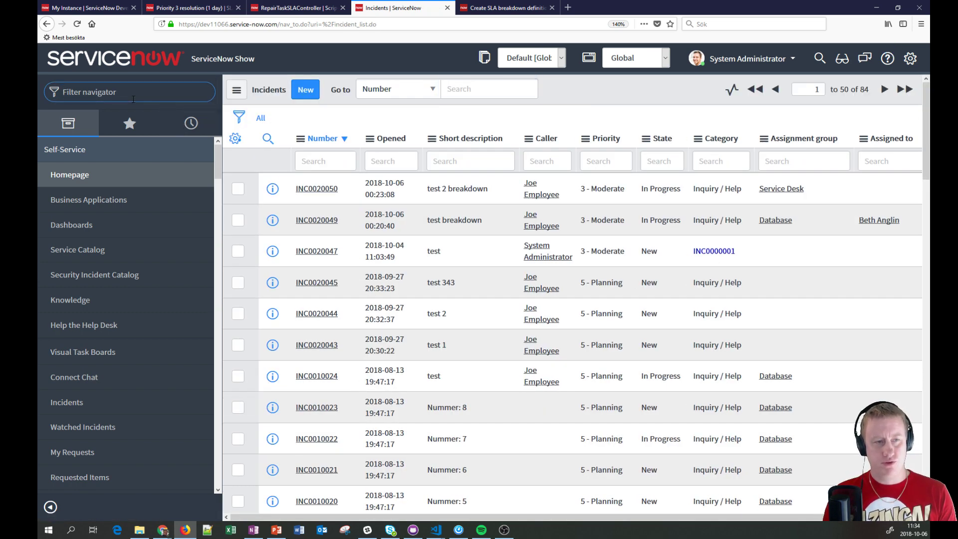
type("sla")
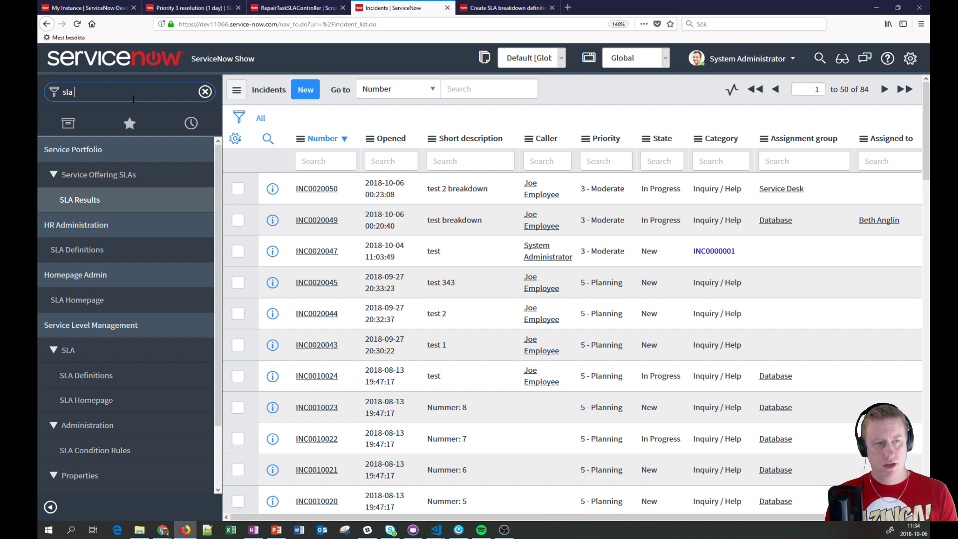
type("br")
key("ctrl+a")
- Open the Incident SLAs by Assignment breakdown definition and list its three linked SLA definitions
type("breakdo")
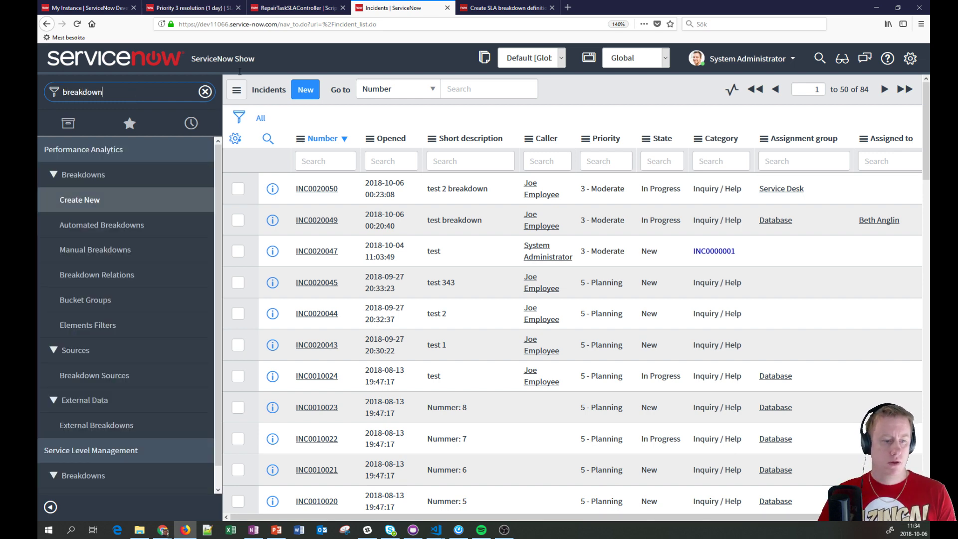
type("wn")
scroll(234, 349, "down", 5)
scroll(200, 479, "down", 1)
left_click(210, 486)
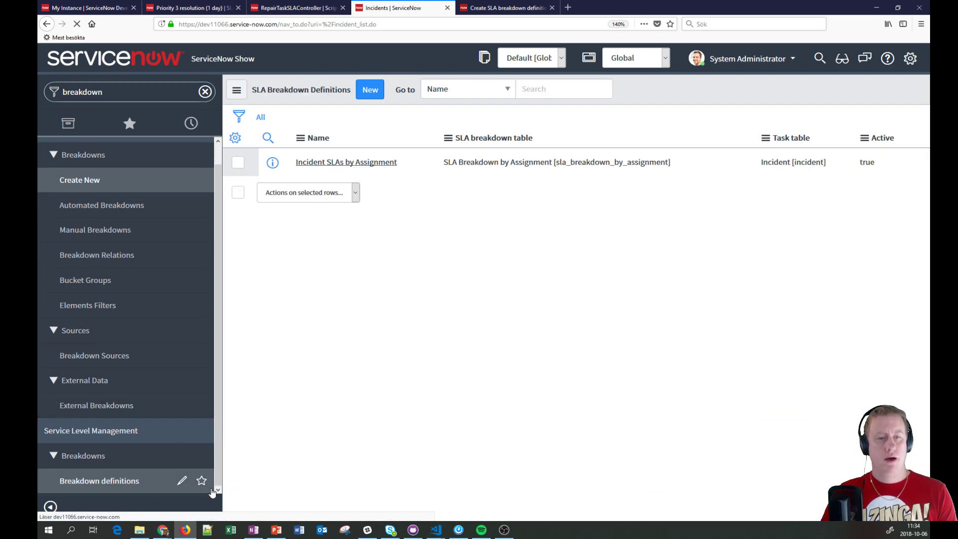
left_click(334, 189)
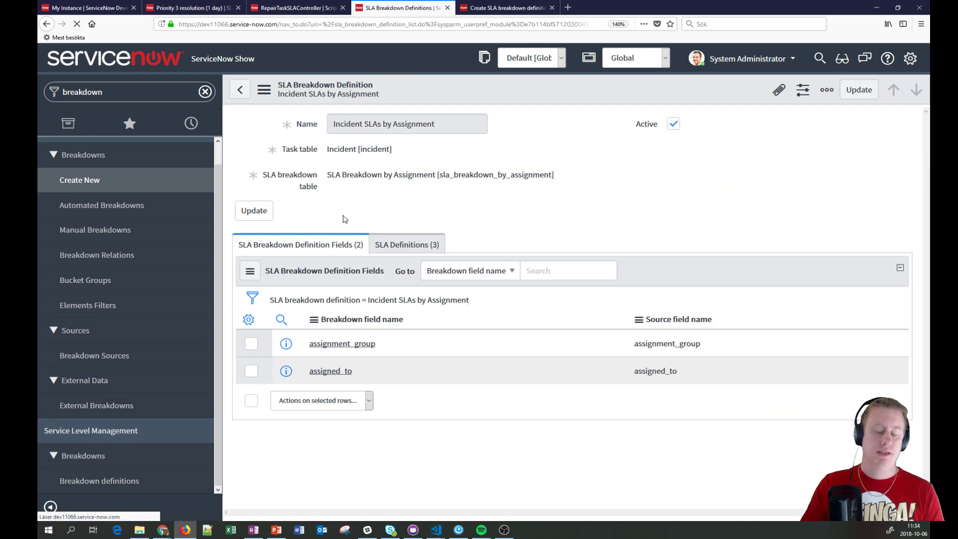
left_click(394, 283)
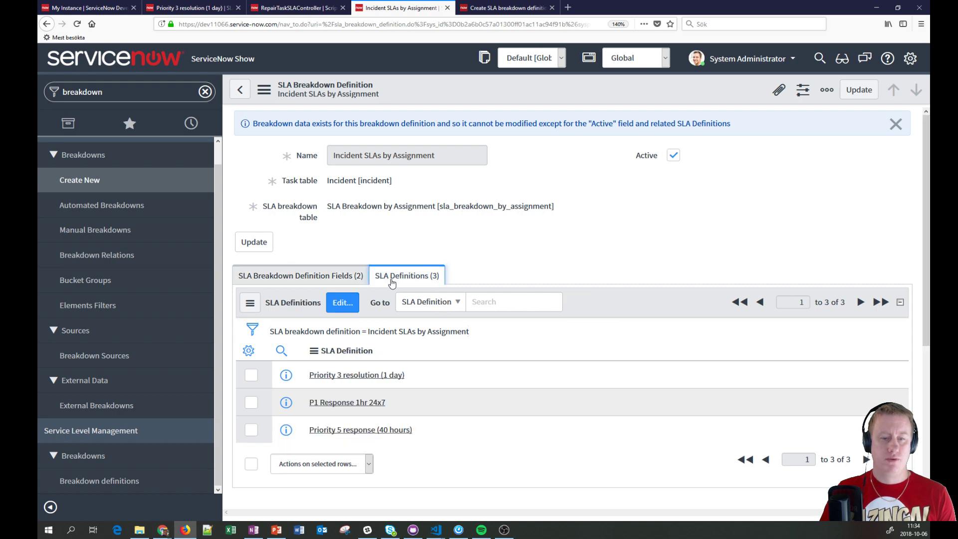
left_click(342, 302)
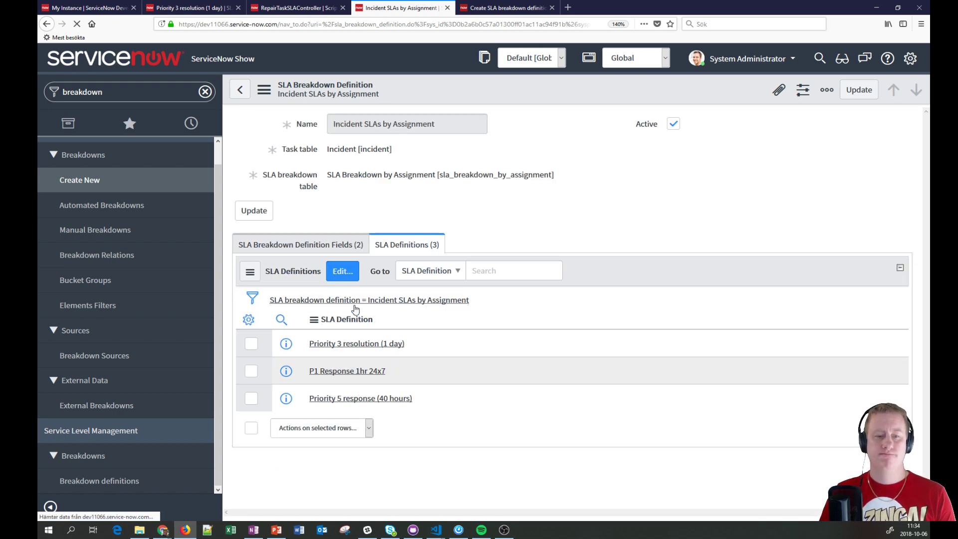
left_click(333, 303)
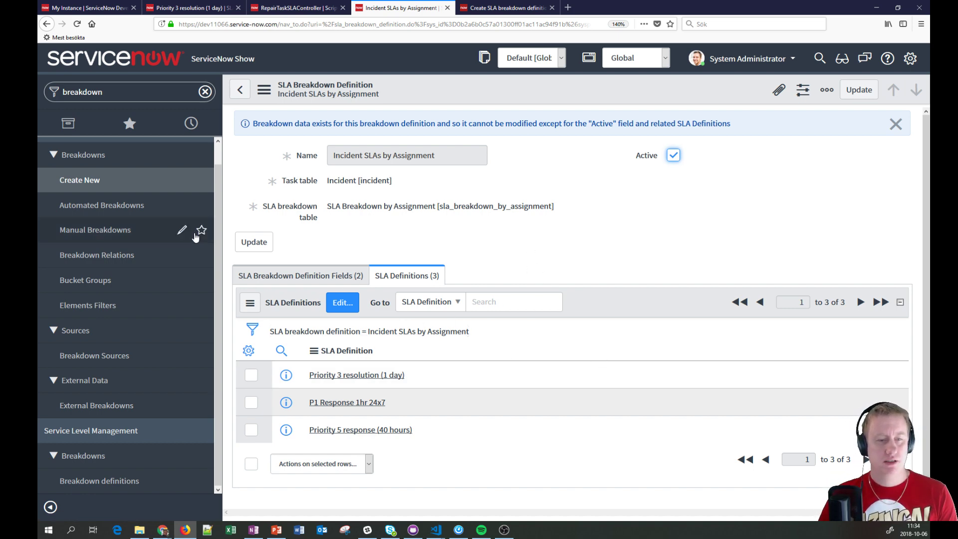
- Replace the navigator filter text with 'incident', correcting a mistyped character
left_click(147, 95)
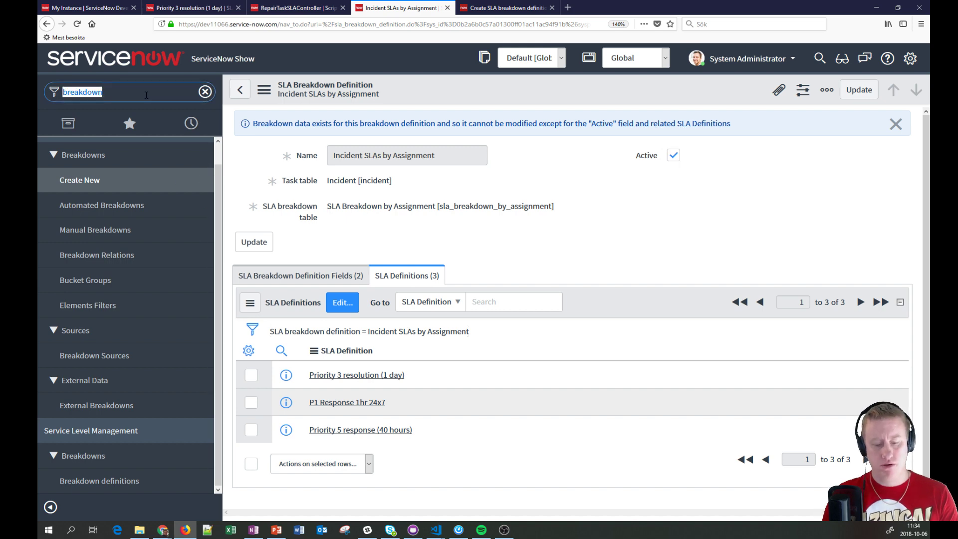
type("incidentö")
key("BackSpace")
- Open the Incidents list and inspect the 'test 2 breakdown' incident
type(".")
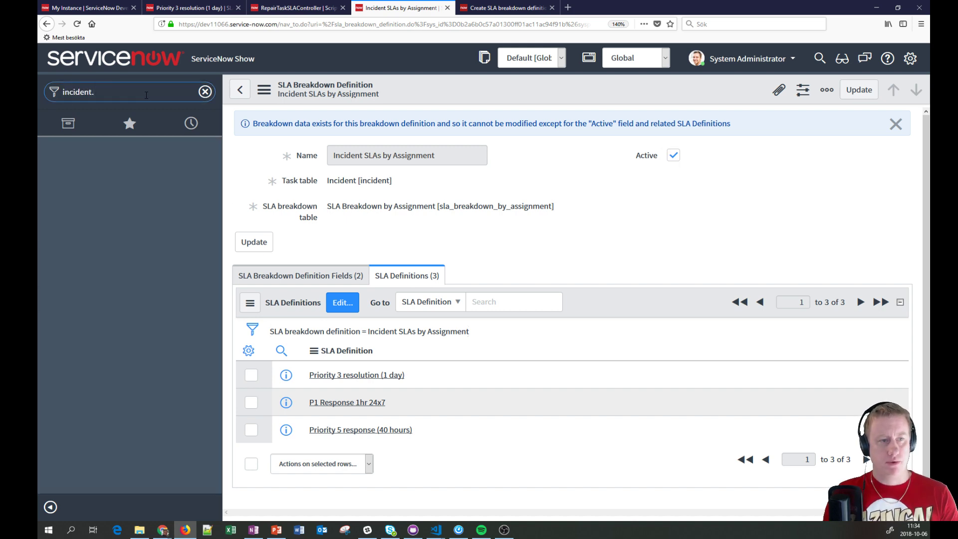
type("list")
key("Return")
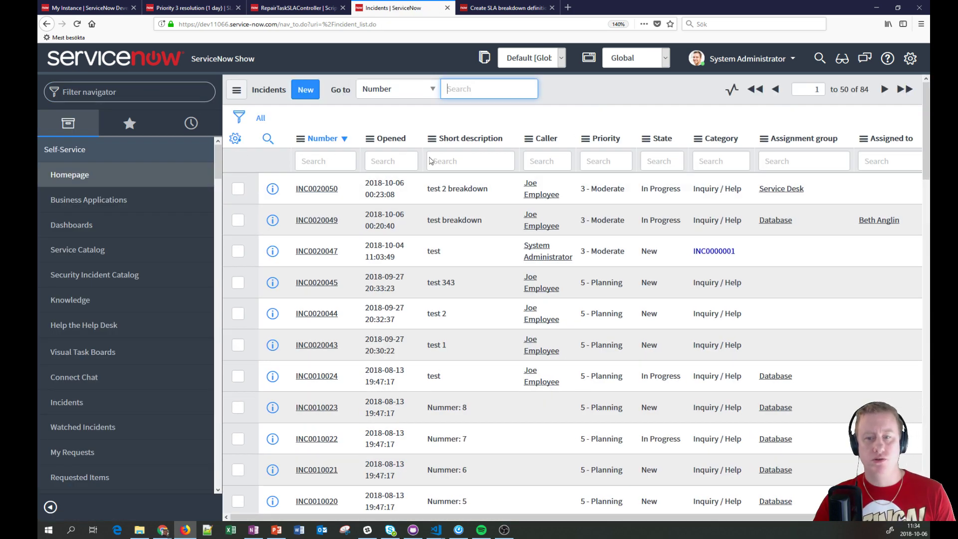
left_click(314, 188)
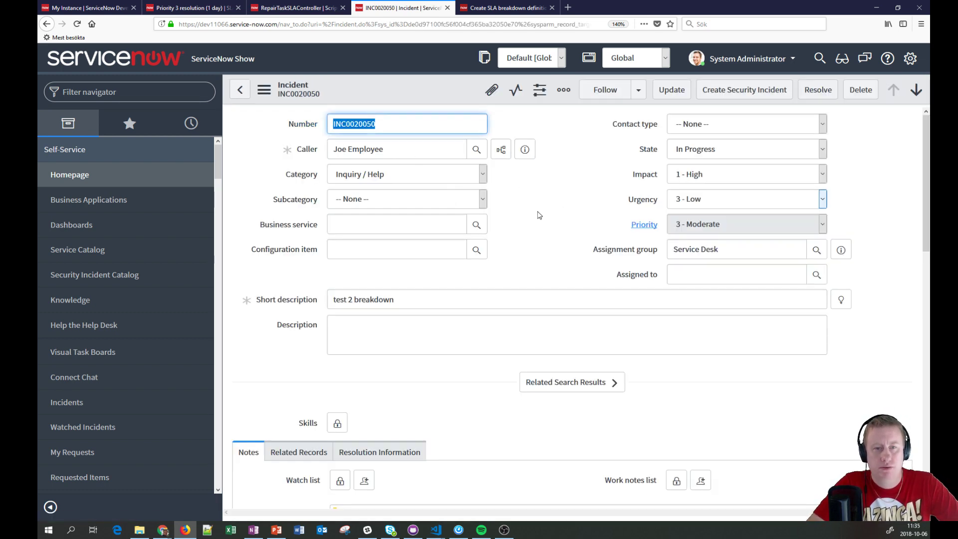
scroll(541, 214, "down", 3)
scroll(545, 208, "down", 10)
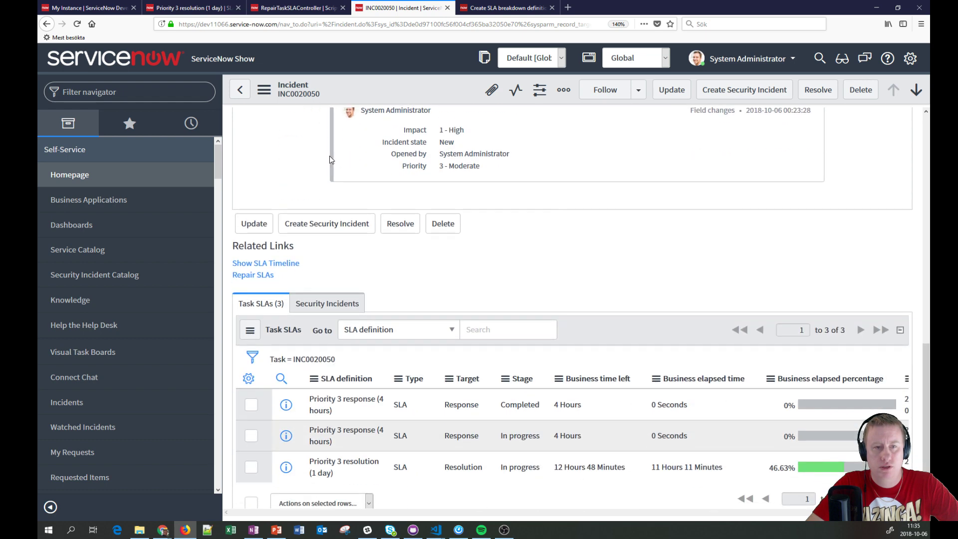
scroll(321, 155, "up", 4)
left_click(240, 89)
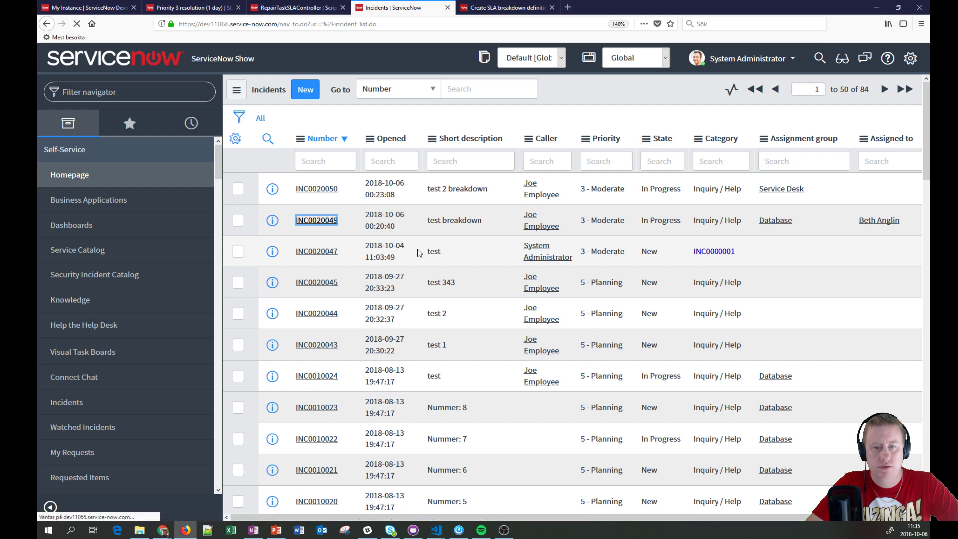
- Review incident INC0020049, then return to the Incidents list
left_click(315, 218)
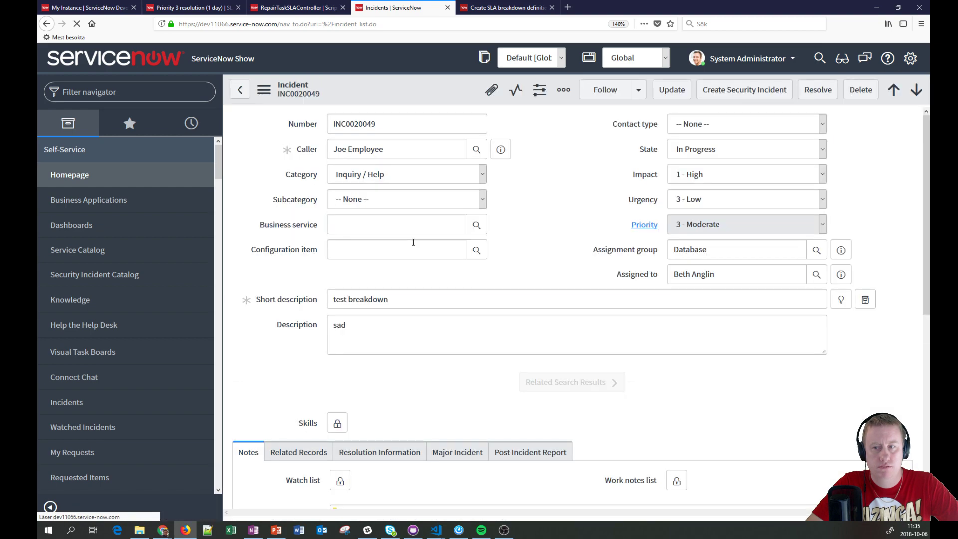
scroll(441, 227, "down", 6)
scroll(442, 231, "down", 6)
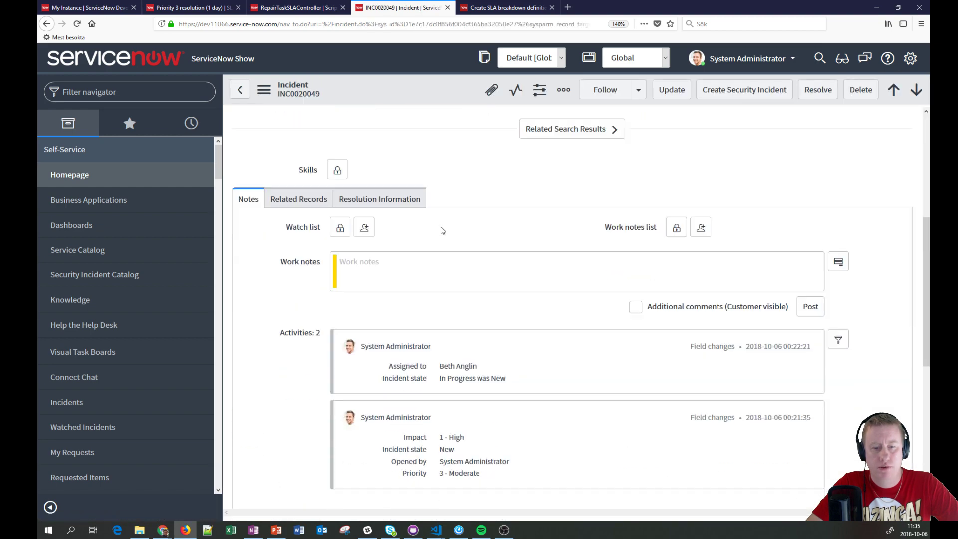
scroll(442, 231, "down", 5)
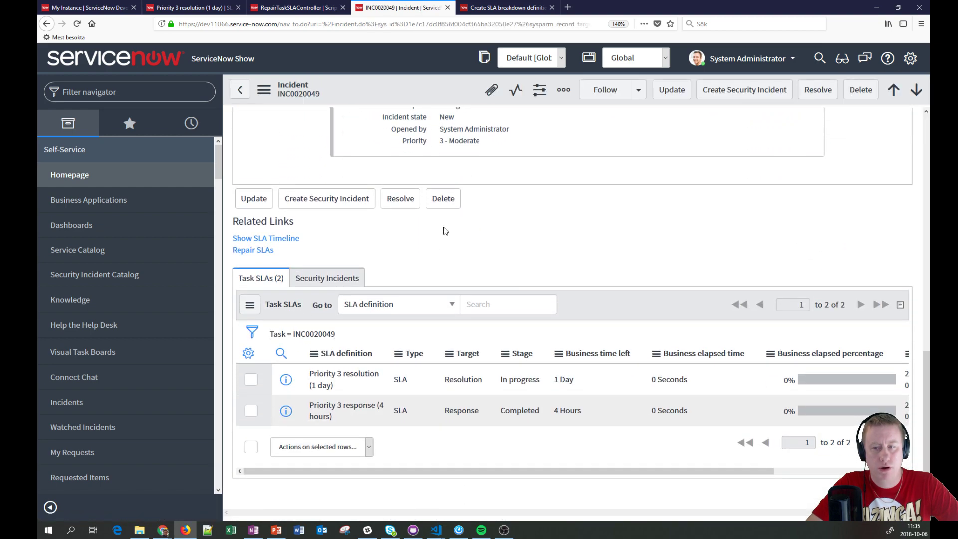
scroll(445, 230, "up", 7)
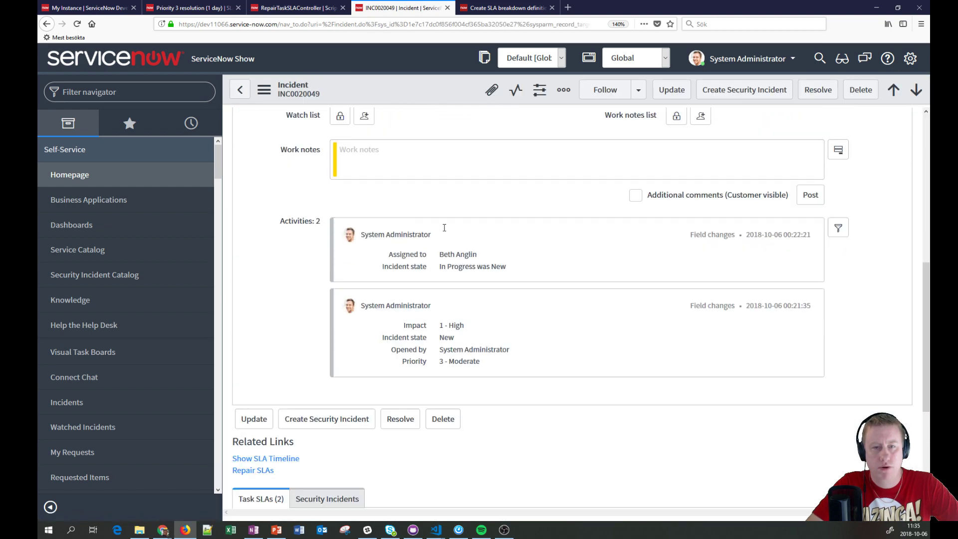
left_click(239, 90)
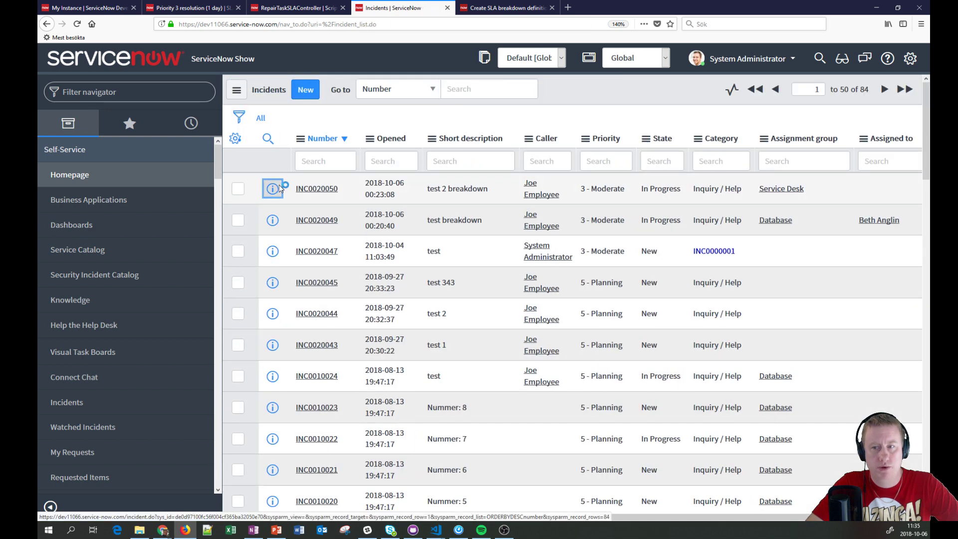
- Preview INC0020050 and INC0020049, open INC0020049 fully, and show its activity field choices
left_click(278, 188)
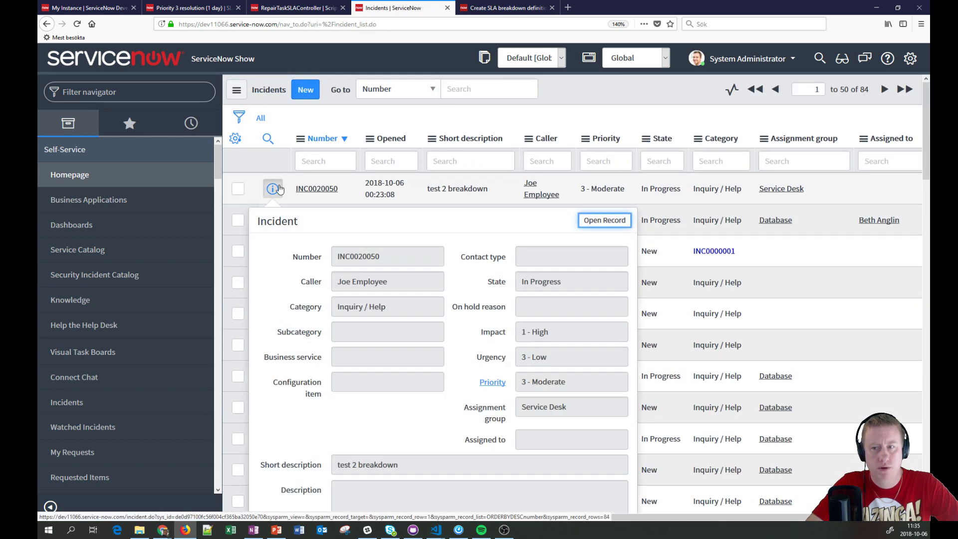
left_click(243, 214)
left_click(272, 220)
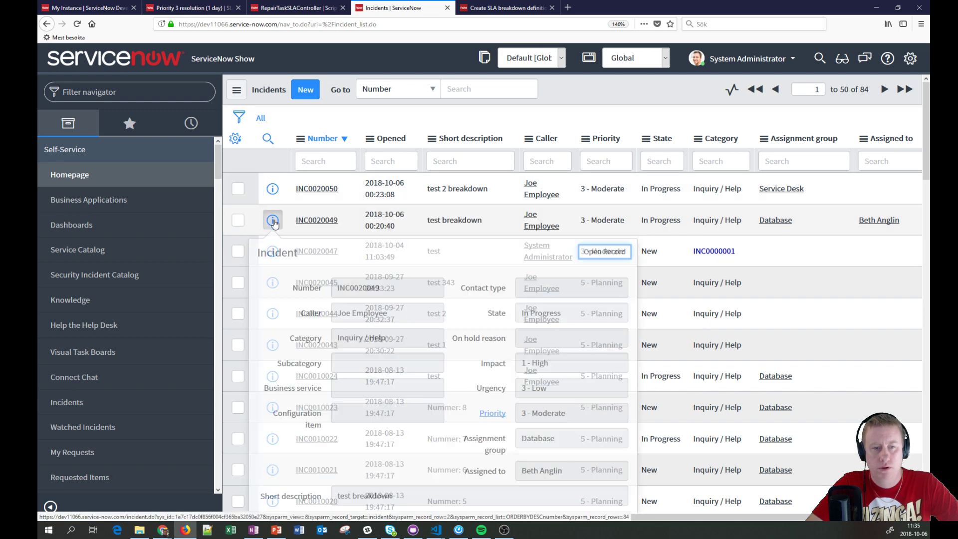
left_click(592, 257)
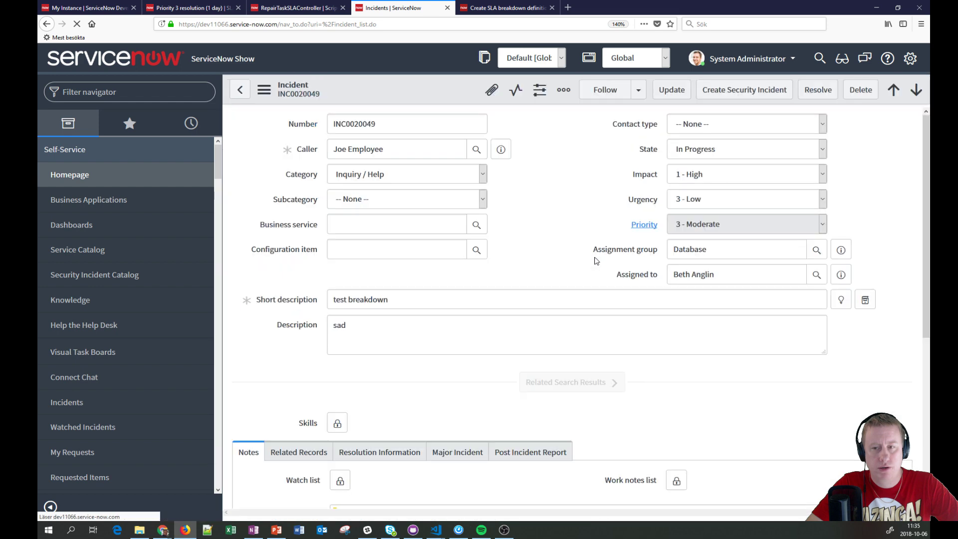
scroll(588, 277, "down", 5)
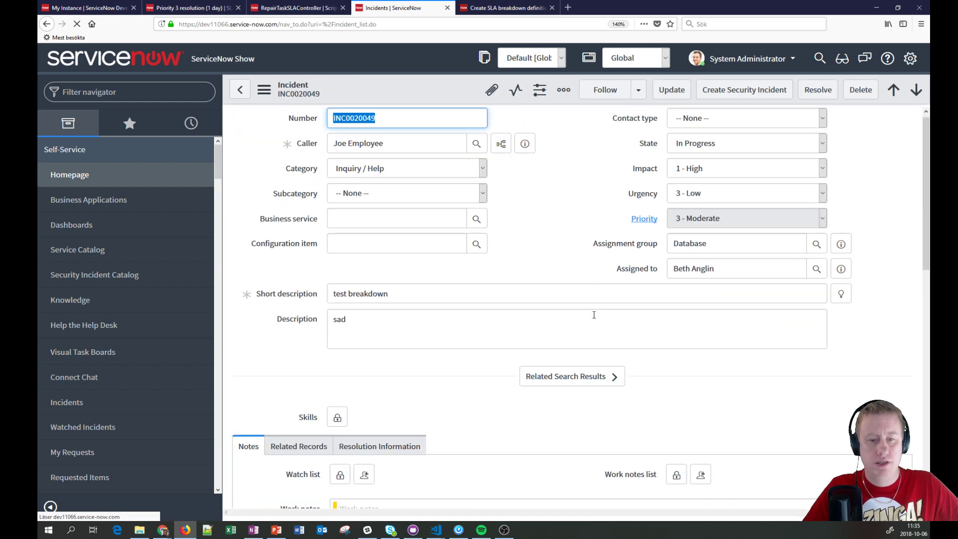
scroll(599, 299, "down", 8)
scroll(578, 283, "up", 3)
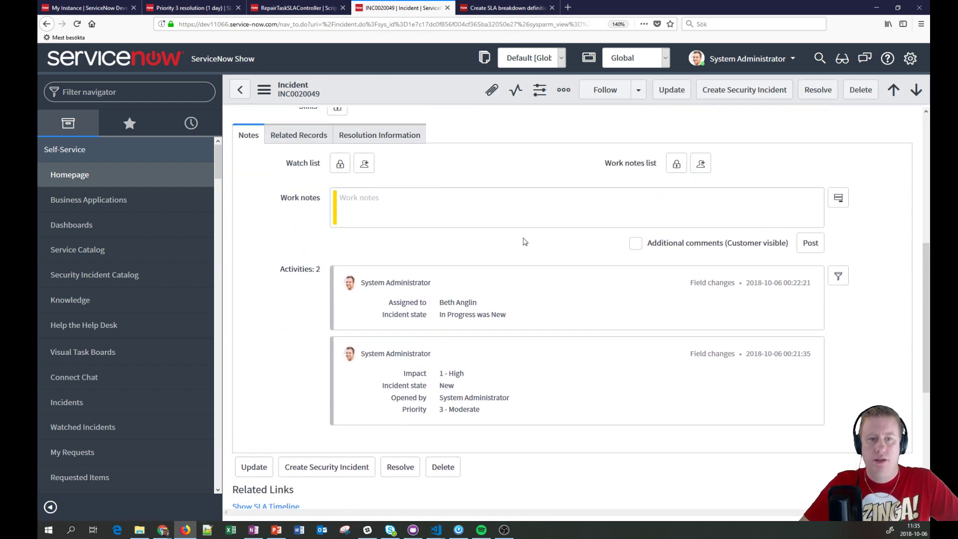
left_click(838, 277)
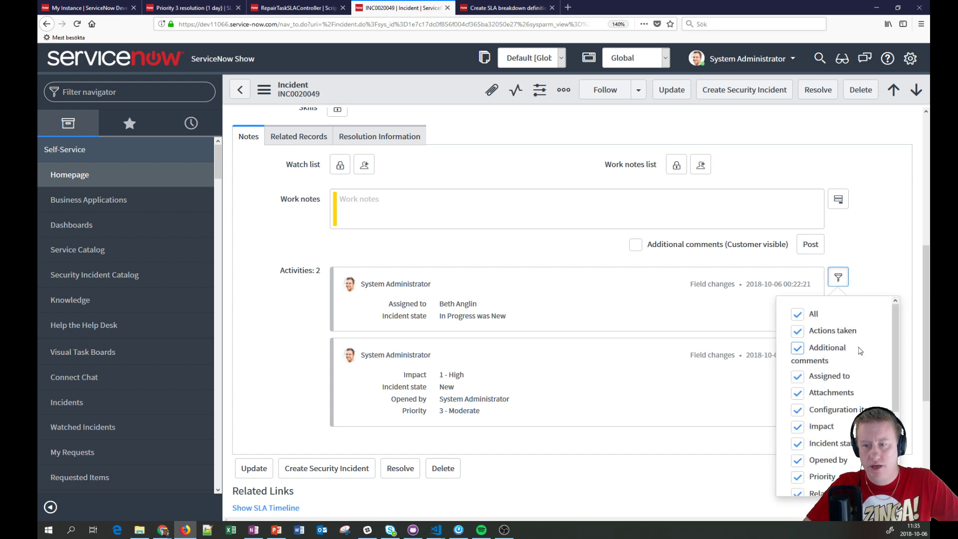
- Add Assignment group to the tracked activity fields and save the configuration
scroll(861, 349, "down", 3)
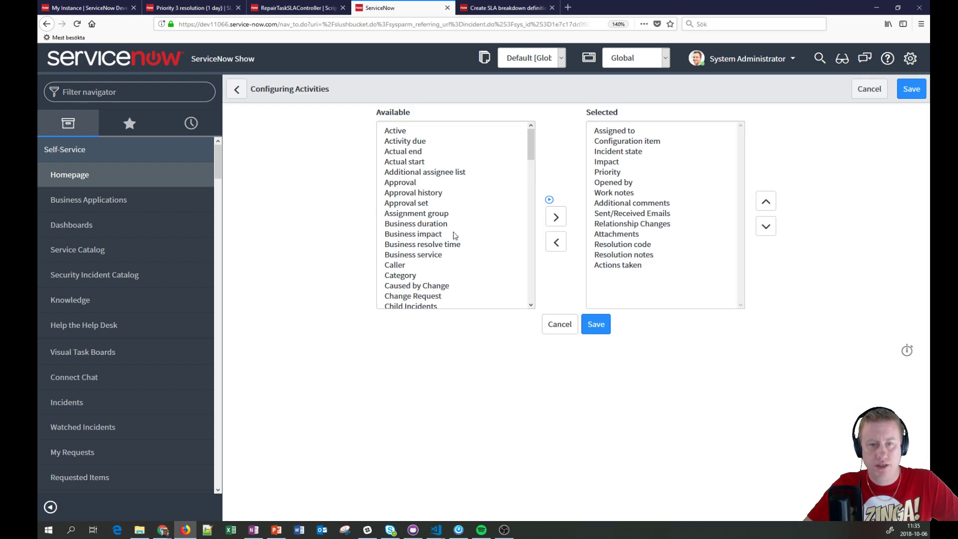
double_click(417, 214)
left_click(595, 325)
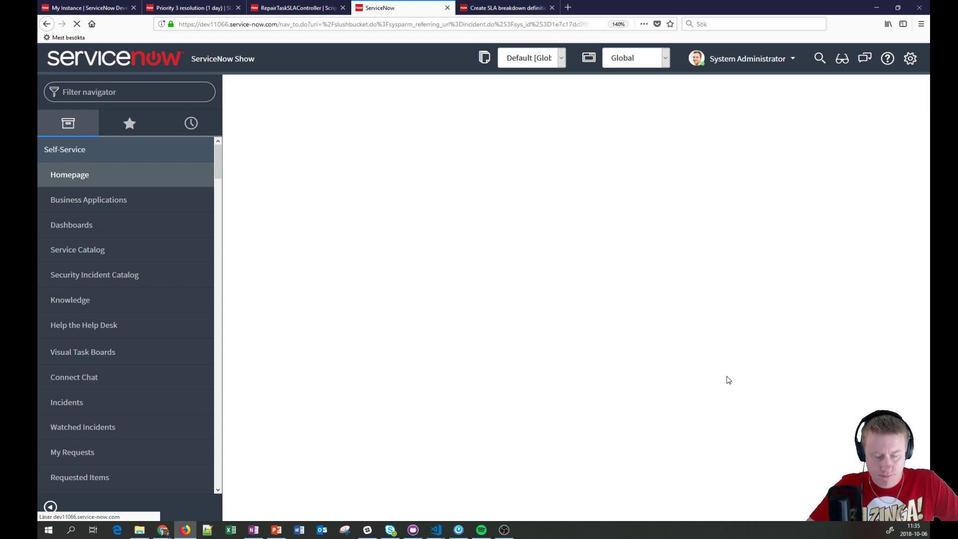
scroll(718, 371, "down", 5)
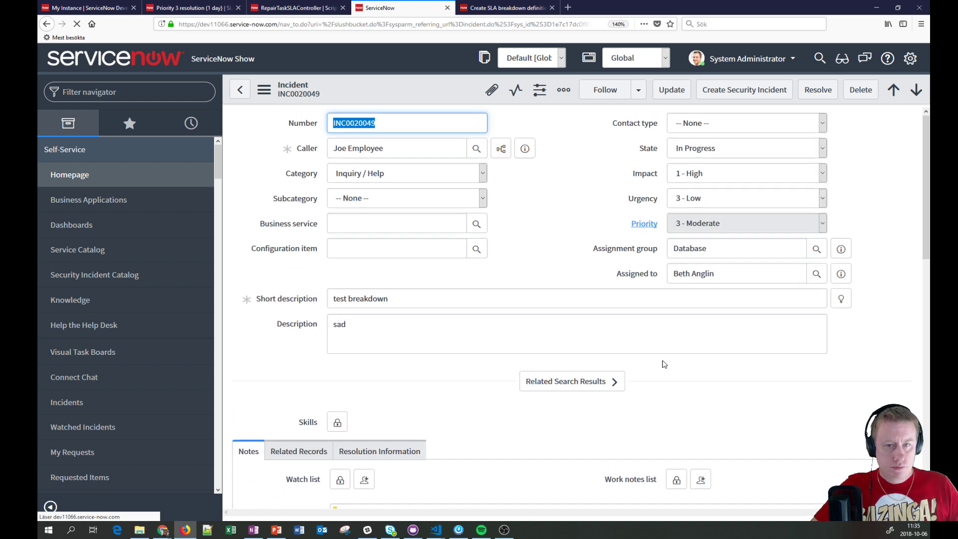
- Open INC0020049's Priority 3 resolution (1 day) task SLA and review its three assignment breakdowns
scroll(677, 363, "down", 10)
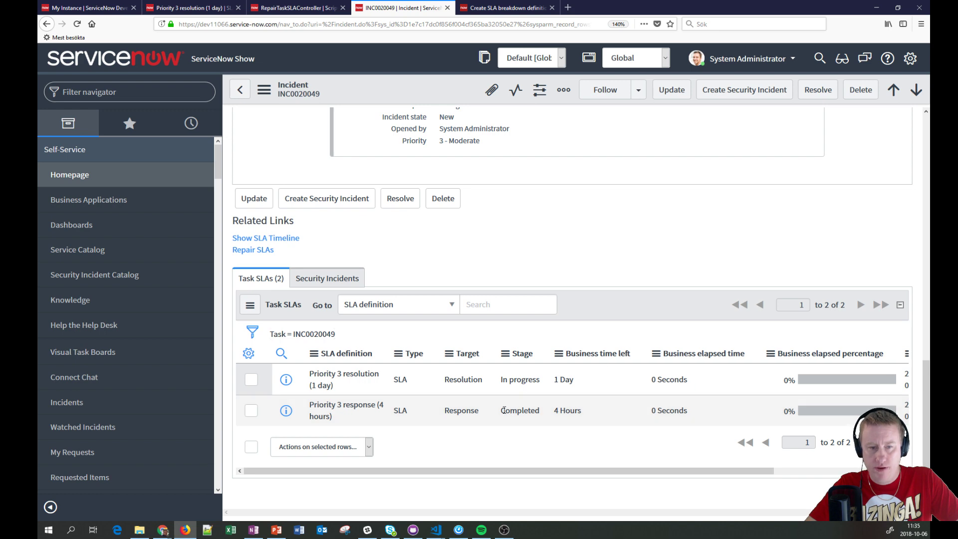
left_click(285, 379)
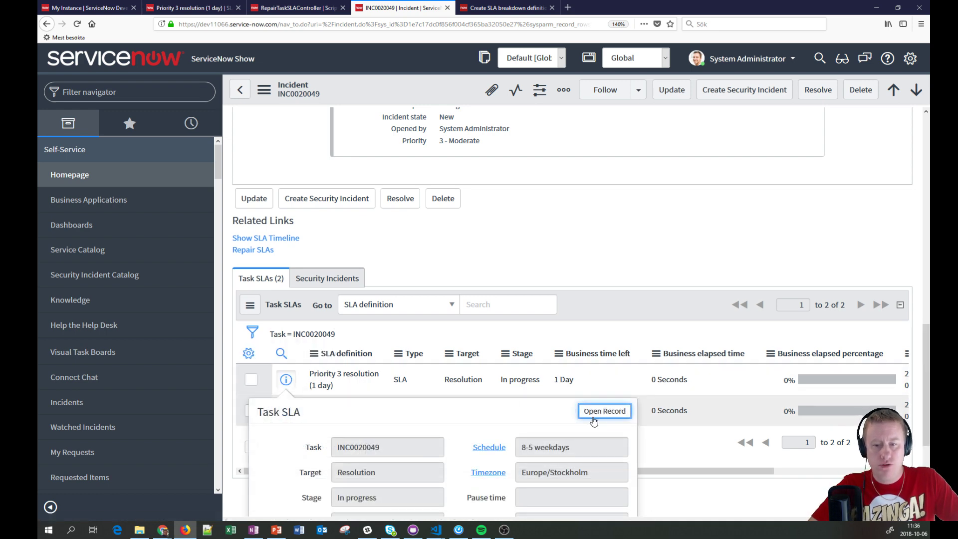
left_click(613, 412)
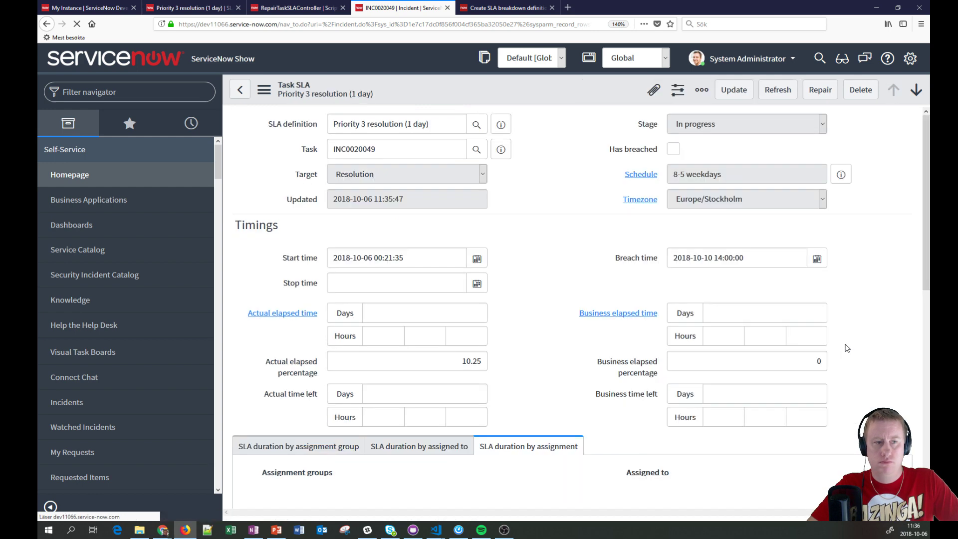
scroll(586, 273, "down", 10)
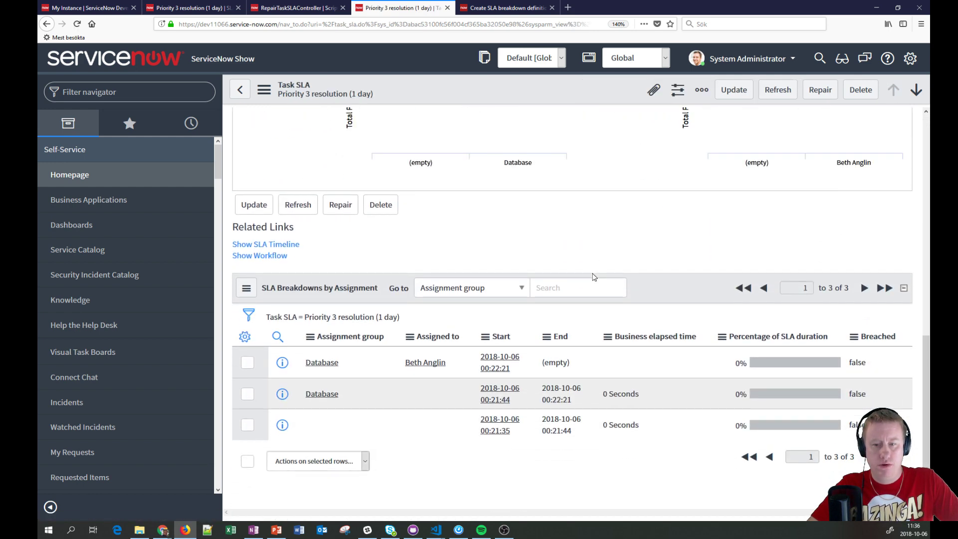
scroll(682, 277, "up", 10)
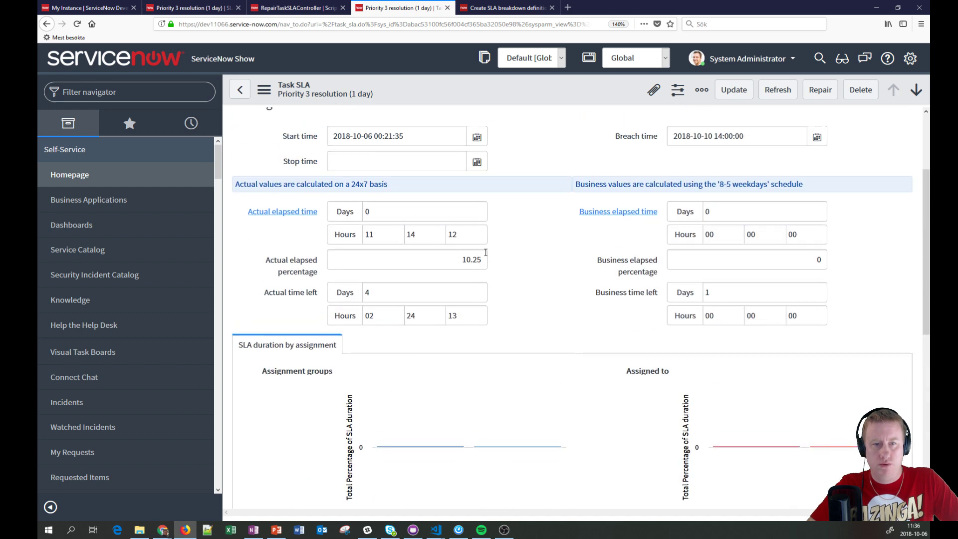
scroll(523, 245, "down", 5)
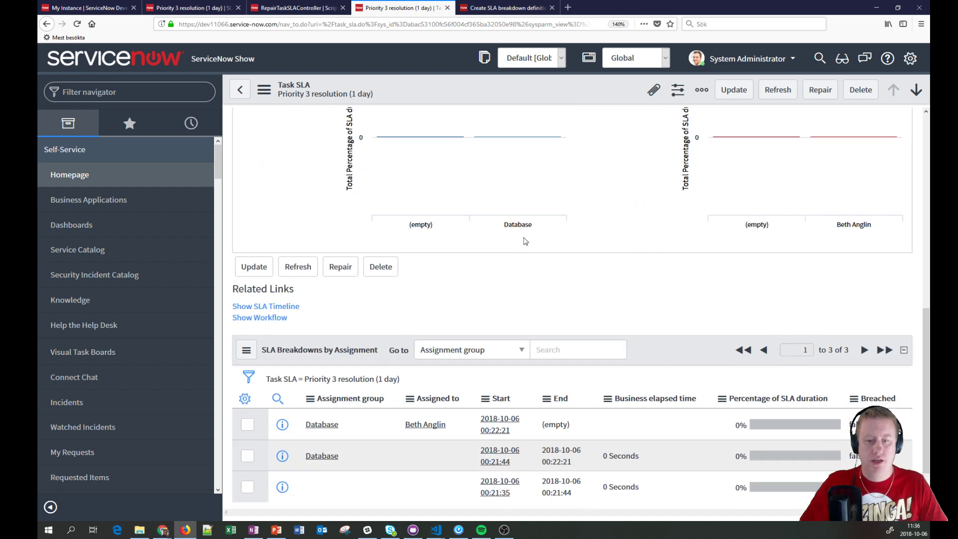
scroll(525, 240, "down", 2)
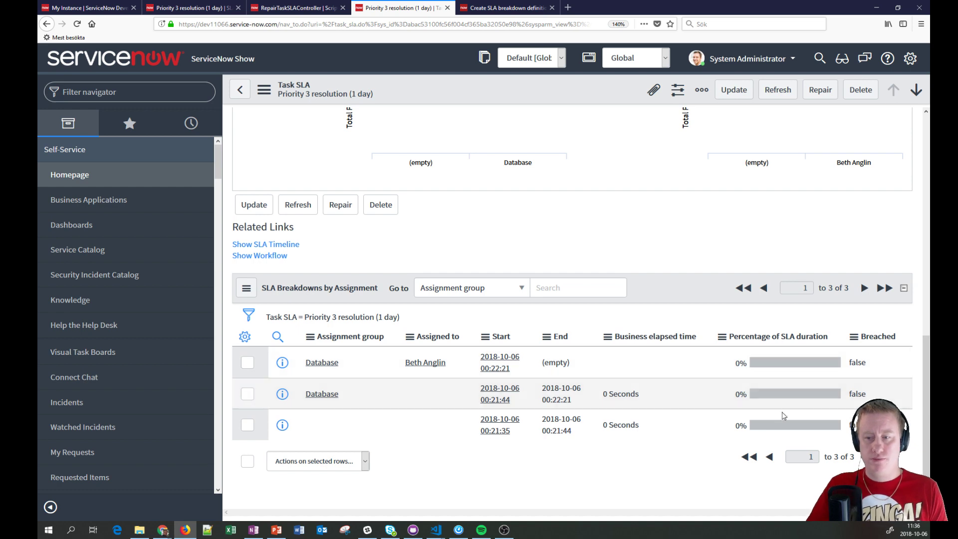
- Scroll to the four assignment breakdowns, including an open Service Desk row at 46.15%
left_click(190, 120)
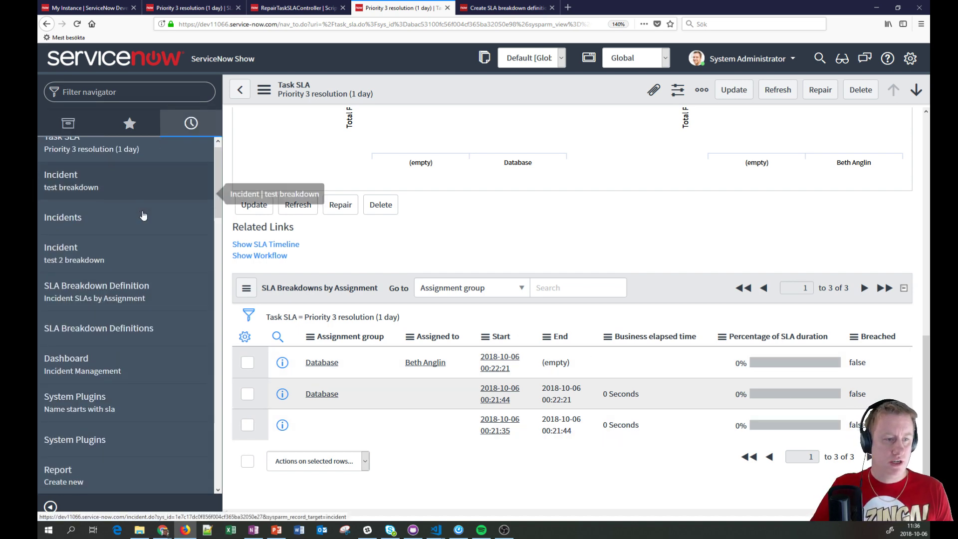
scroll(143, 214, "down", 6)
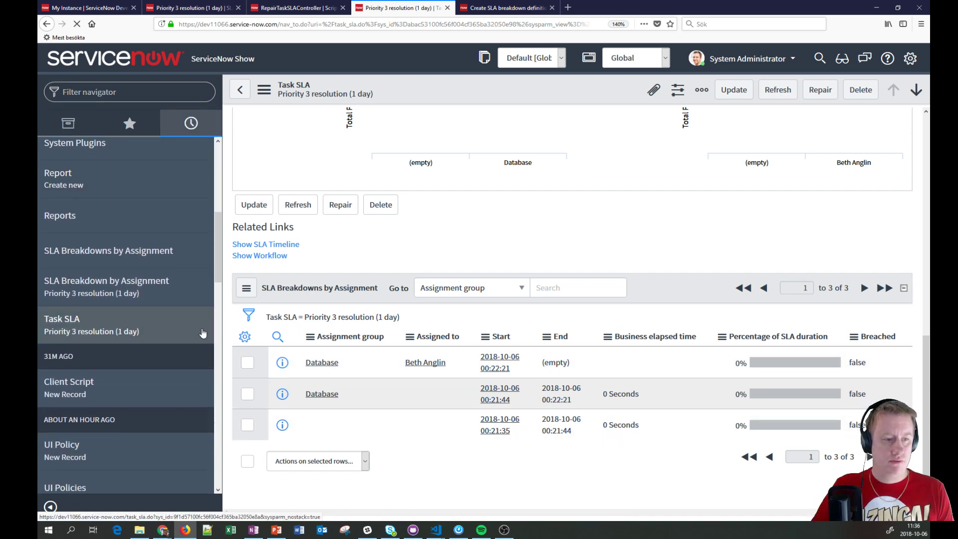
scroll(613, 217, "down", 5)
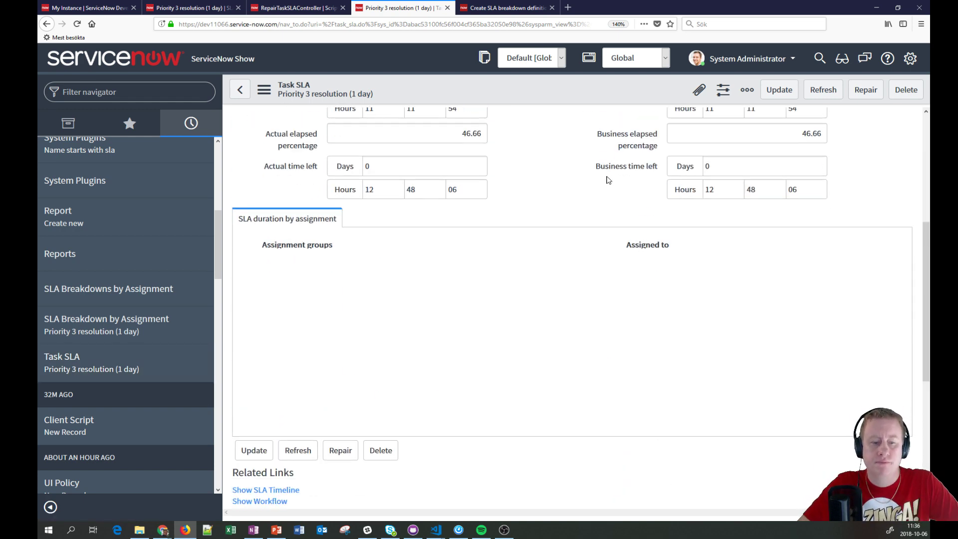
scroll(606, 178, "down", 3)
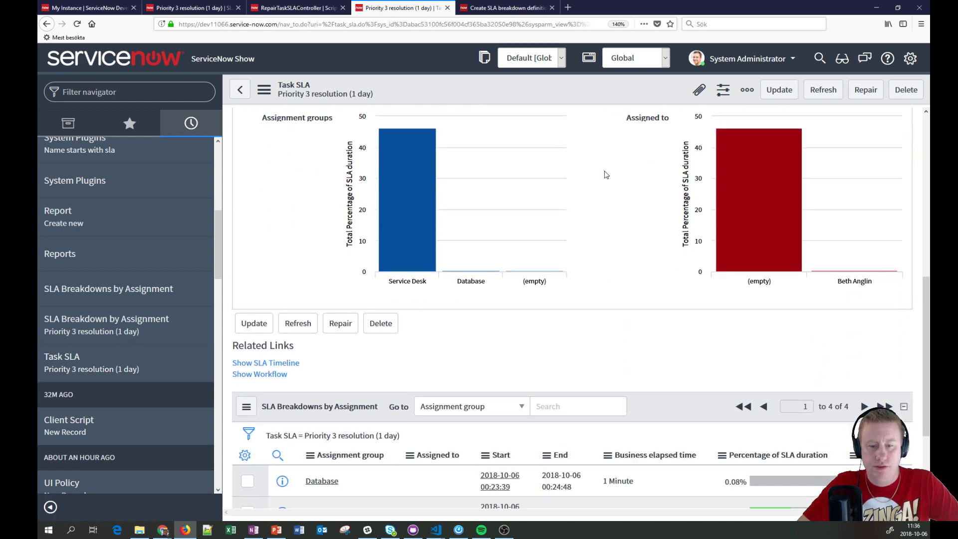
scroll(606, 174, "down", 3)
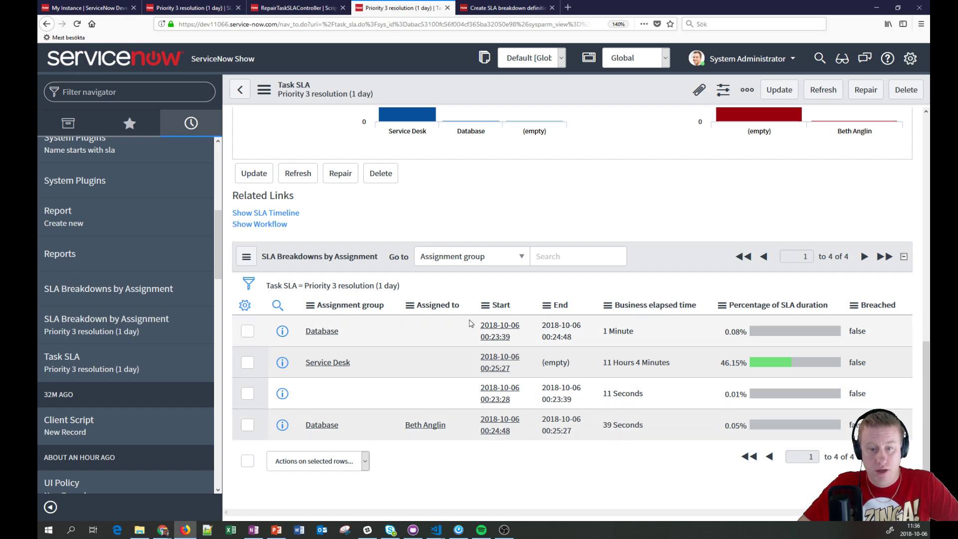
- Sort breakdown rows by Start ascending and highlight the 1 Minute and 46.15% values
left_click(501, 305)
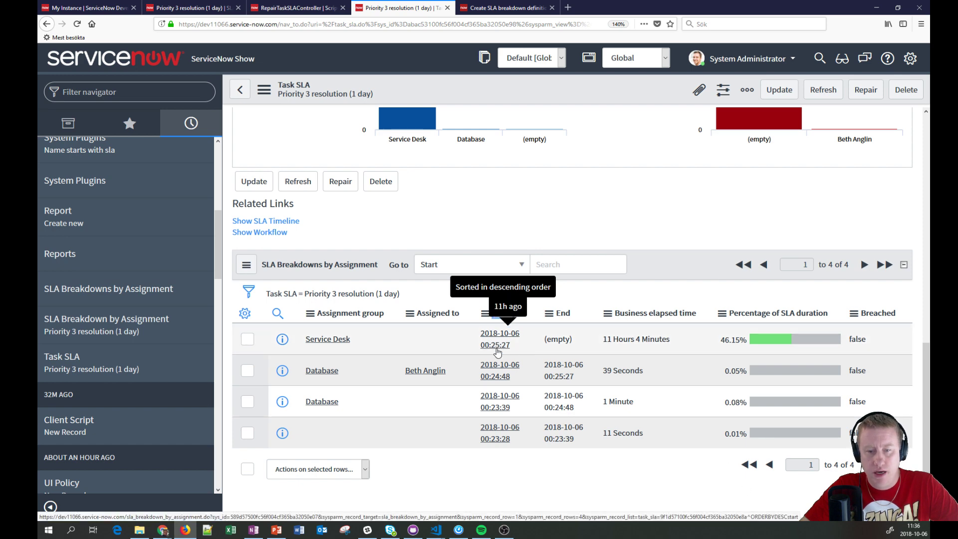
left_click(501, 312)
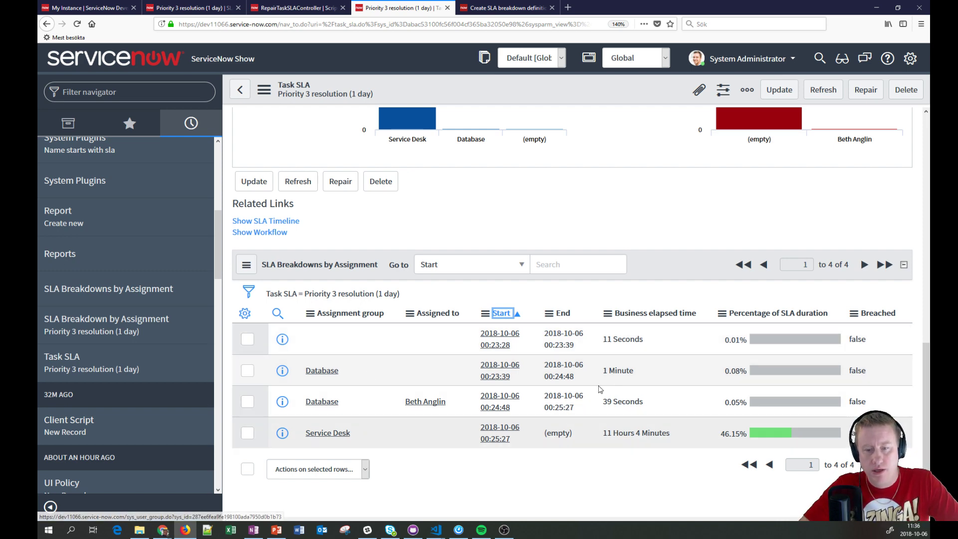
left_click_drag(633, 370, 602, 370)
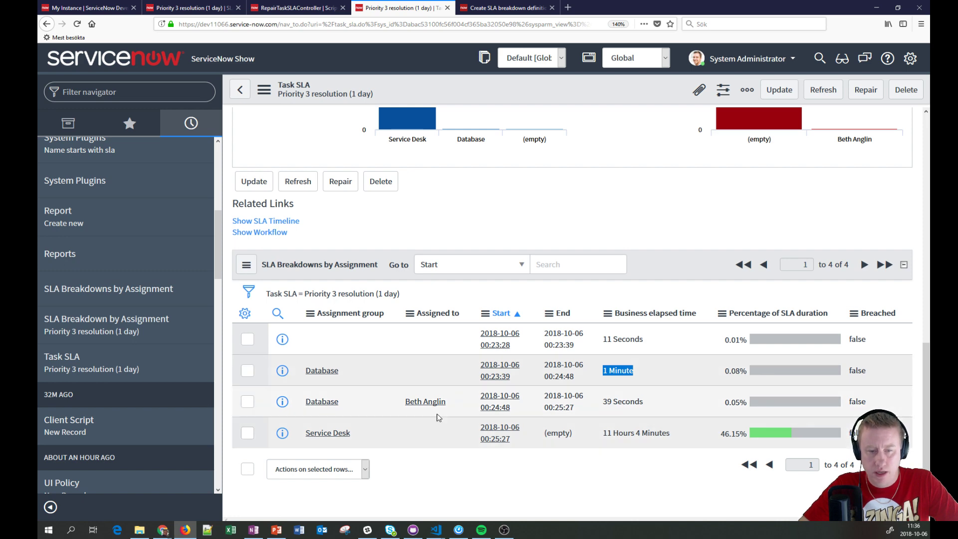
left_click_drag(447, 400, 616, 418)
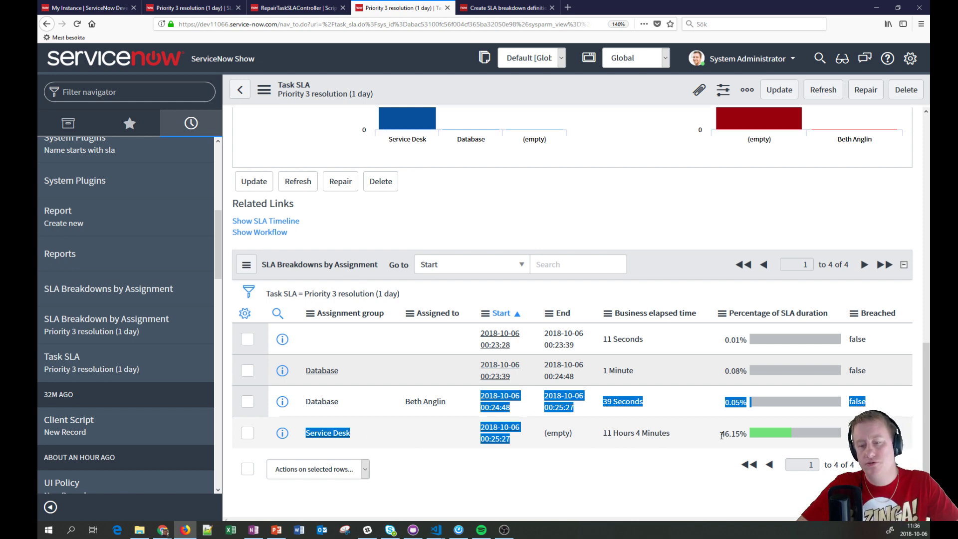
left_click_drag(723, 434, 741, 436)
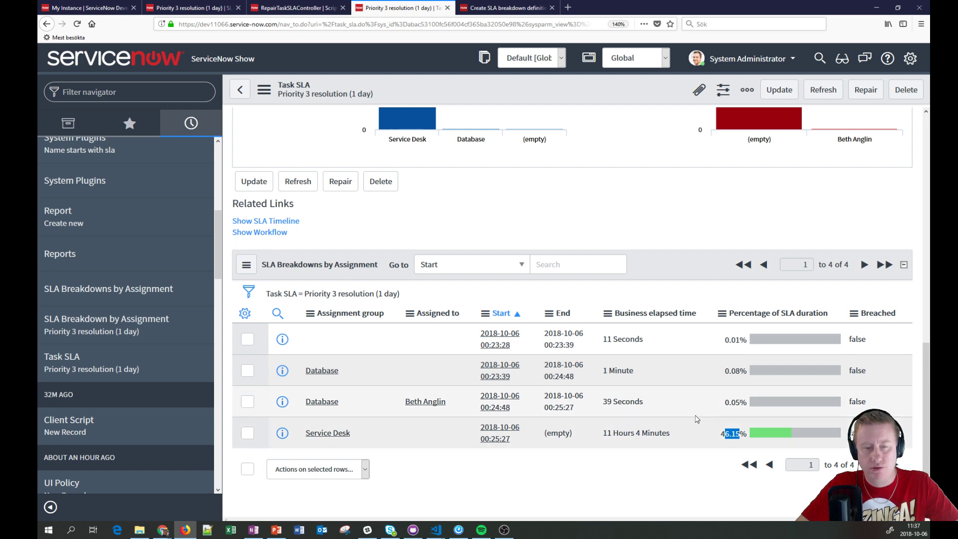
- Compare the rows with the SLA duration charts showing 11 Hours 4 Minutes elapsed
scroll(531, 384, "up", 5)
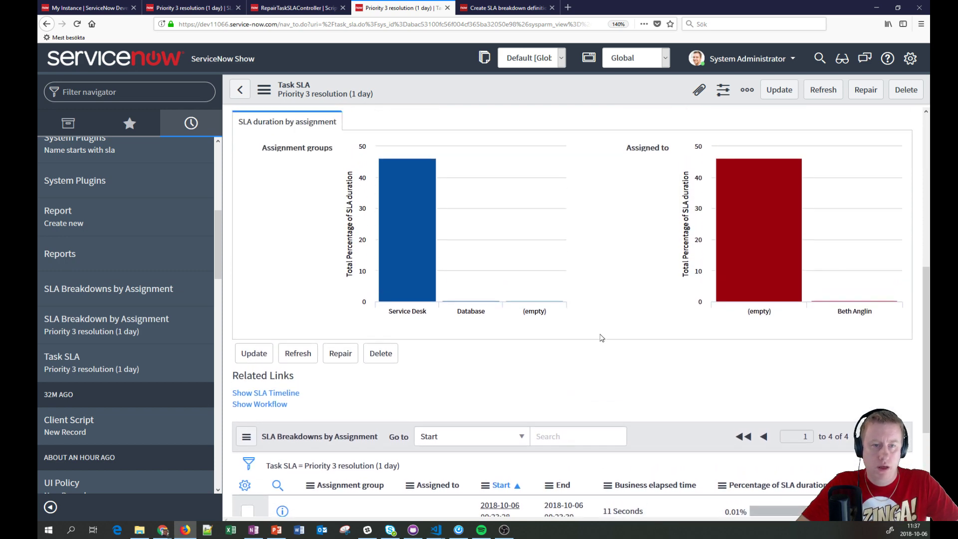
mouse_move(407, 279)
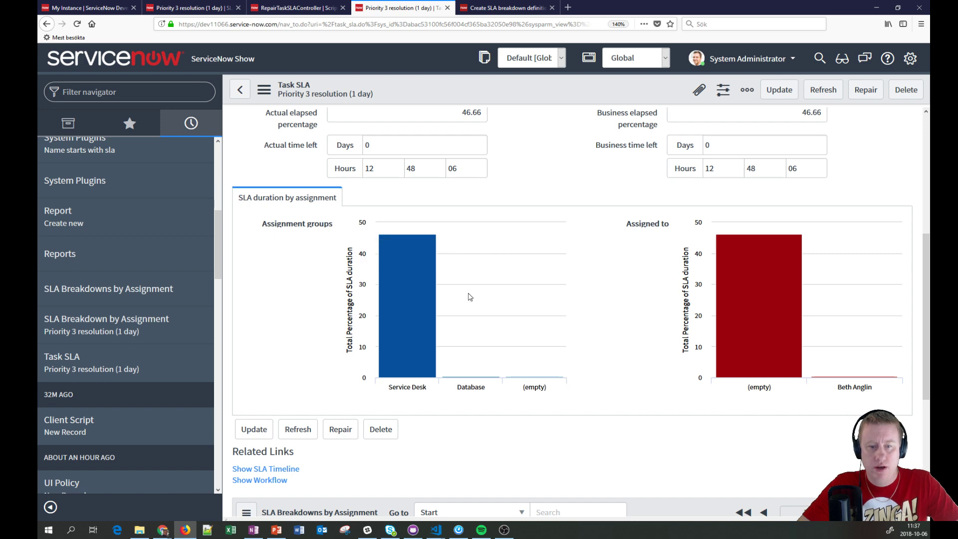
mouse_move(724, 297)
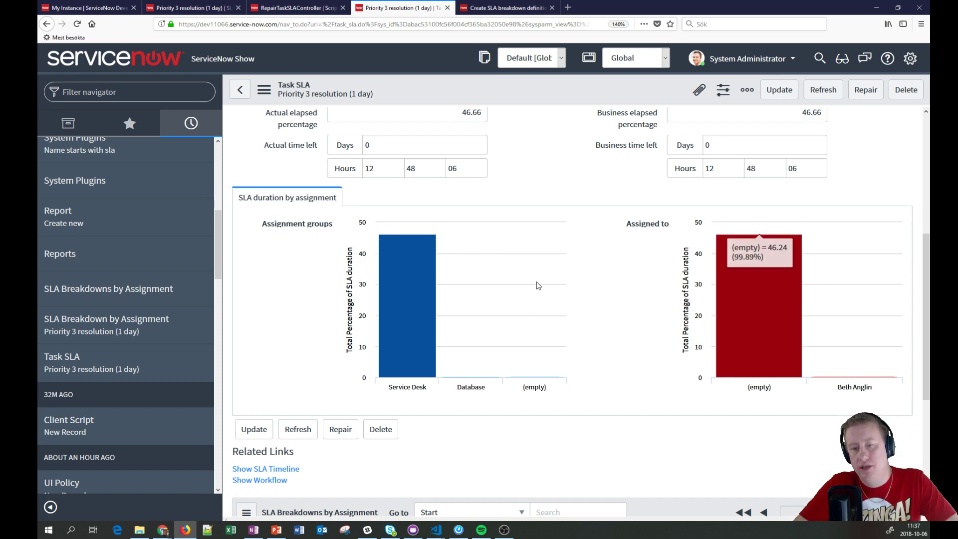
scroll(539, 286, "down", 5)
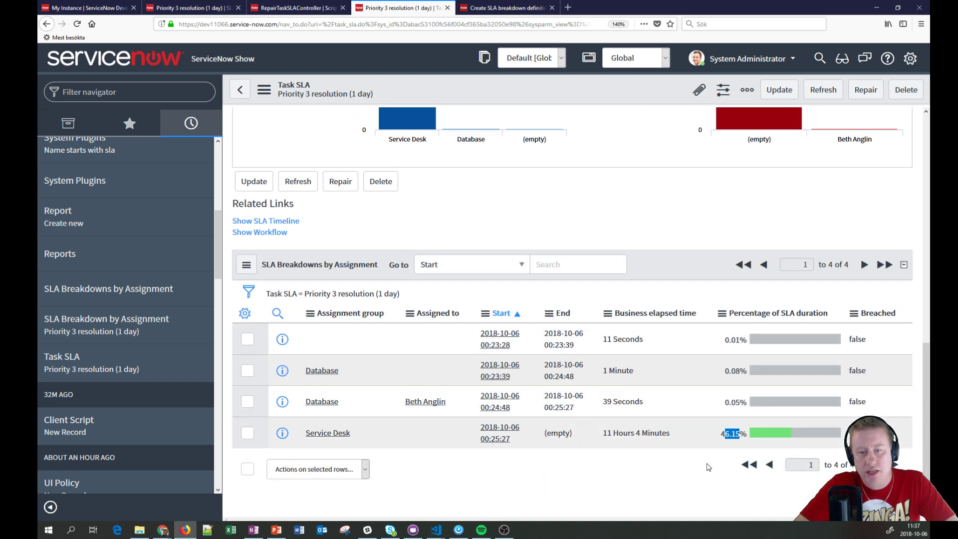
scroll(699, 471, "up", 4)
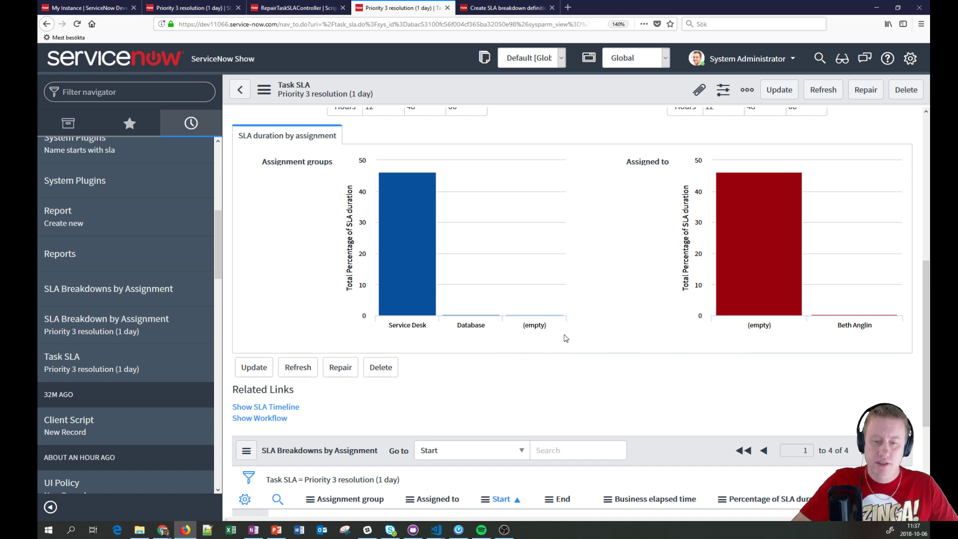
scroll(590, 336, "down", 3)
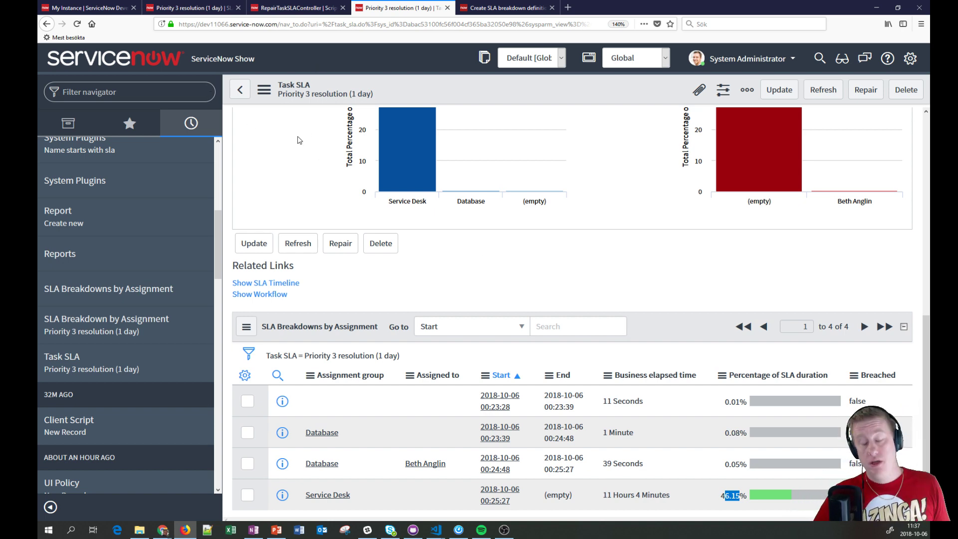
scroll(356, 209, "up", 2)
scroll(509, 295, "down", 3)
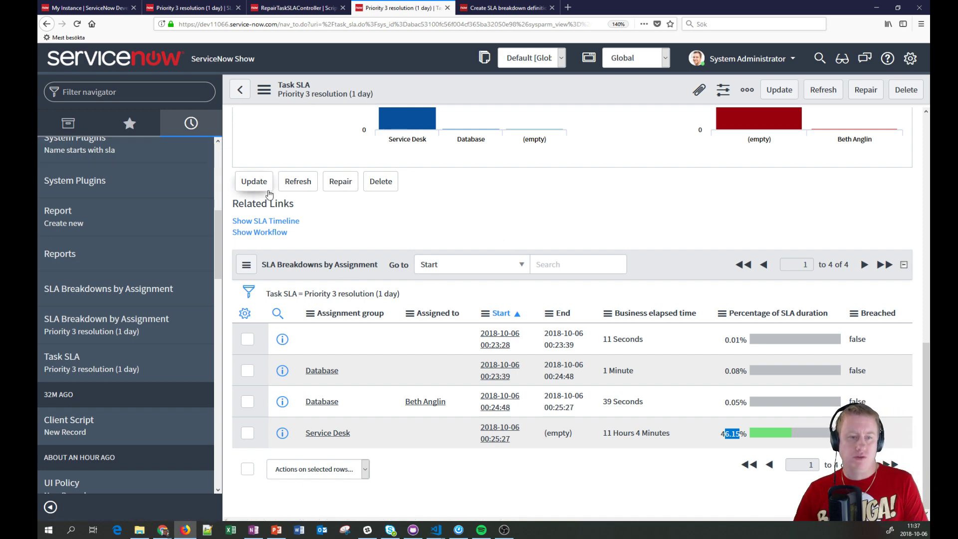
left_click(190, 92)
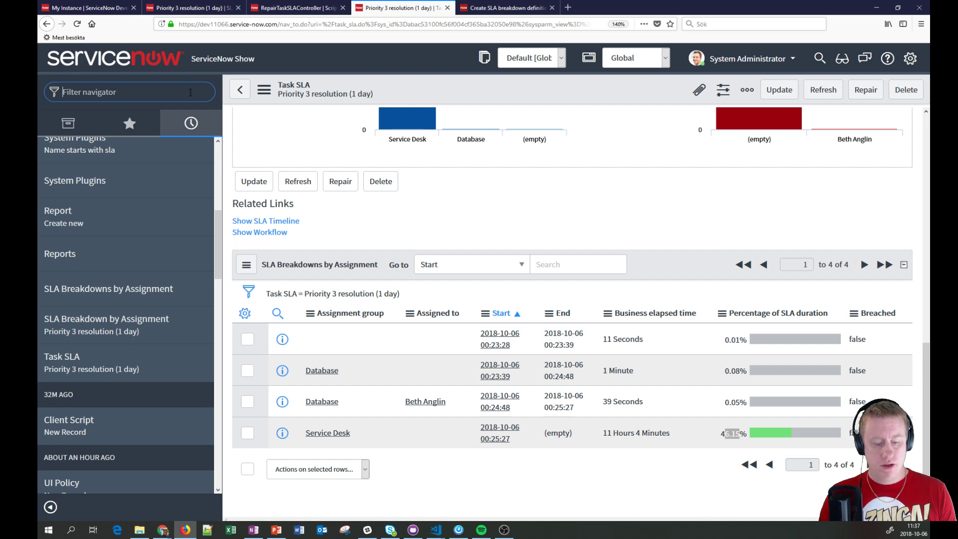
- Create a new report named 'SLA breakdowns' from Reports > Create New
type("report")
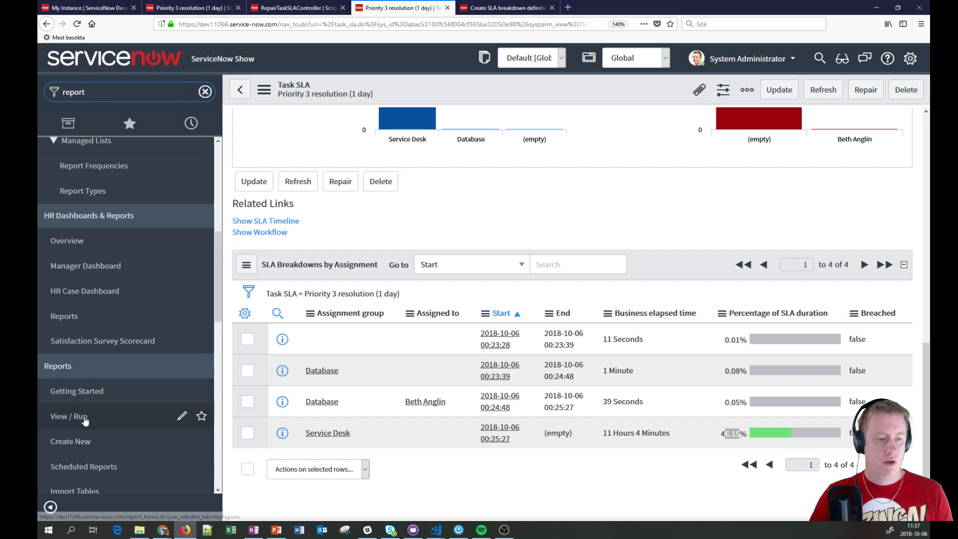
left_click(85, 442)
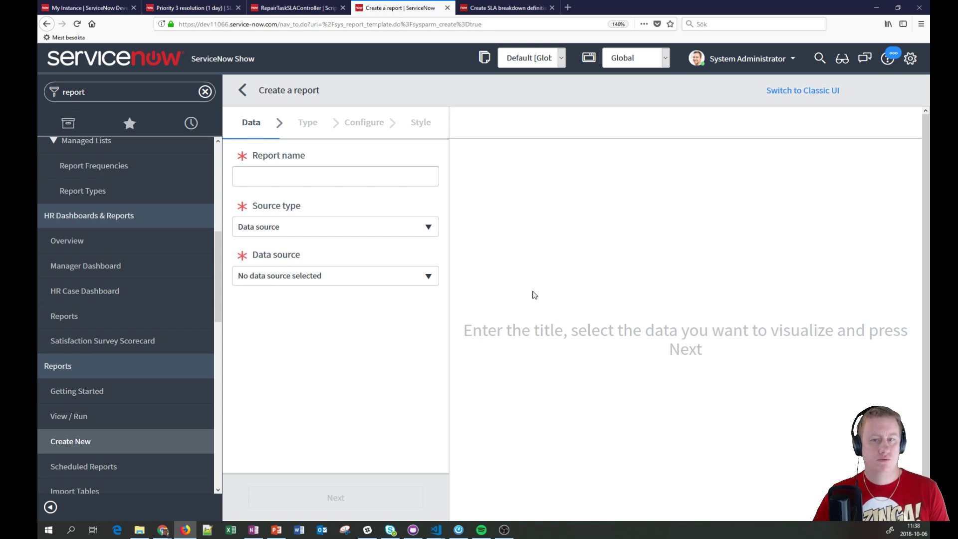
left_click(410, 180)
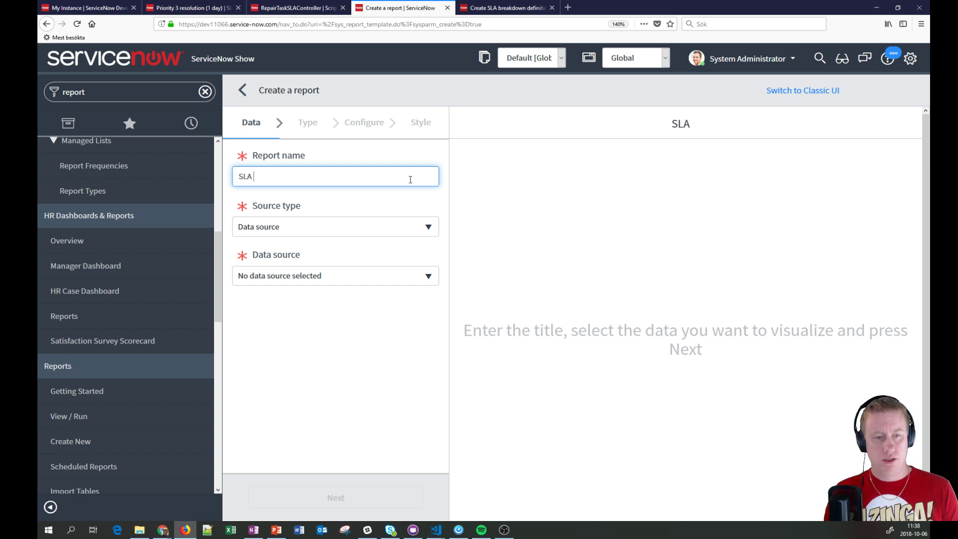
type("breakdowns")
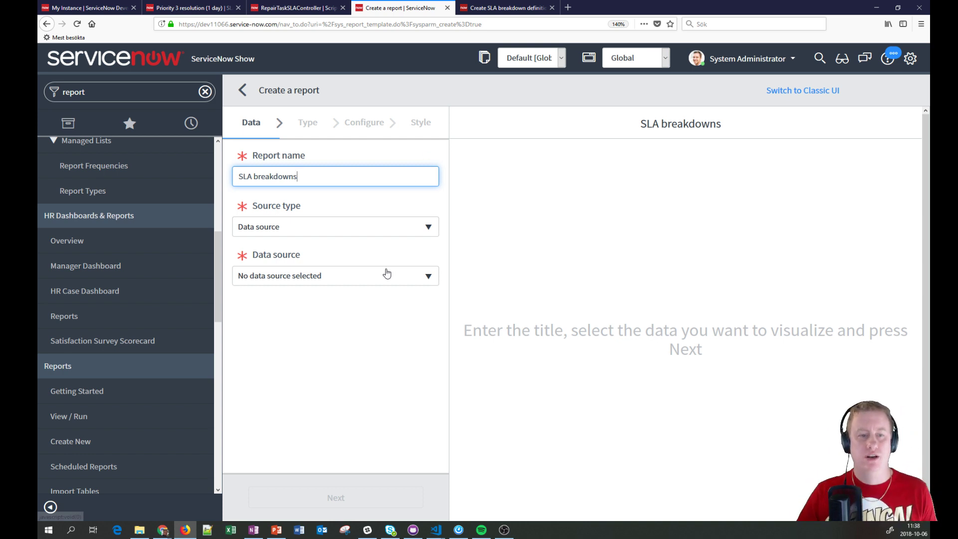
- Set the report's source type to Table and choose SLA Breakdown by Assignment
left_click(394, 230)
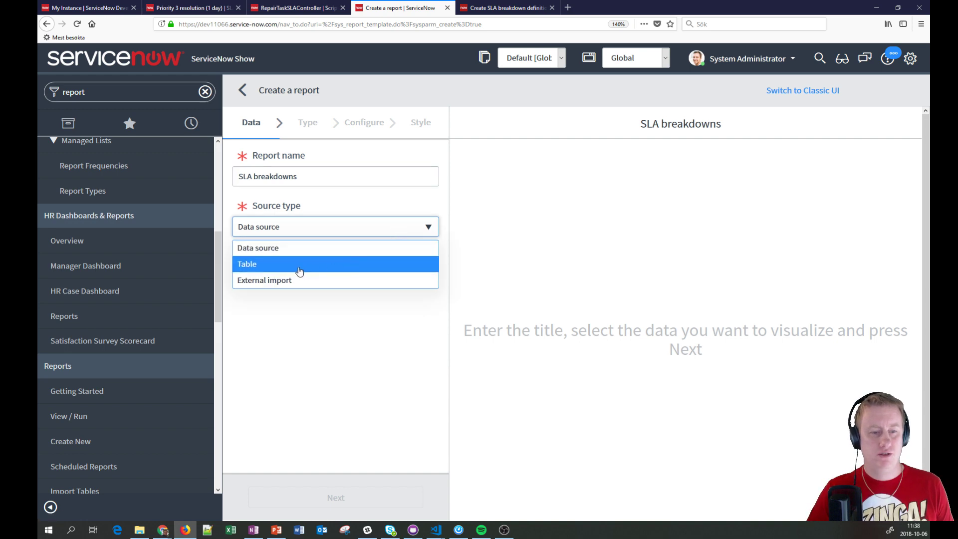
left_click(299, 266)
left_click(378, 280)
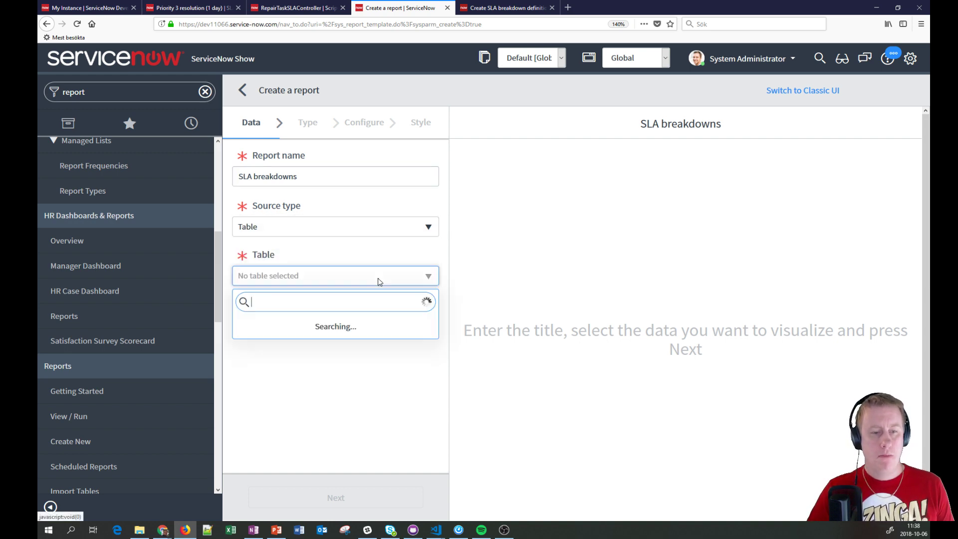
type("sla break")
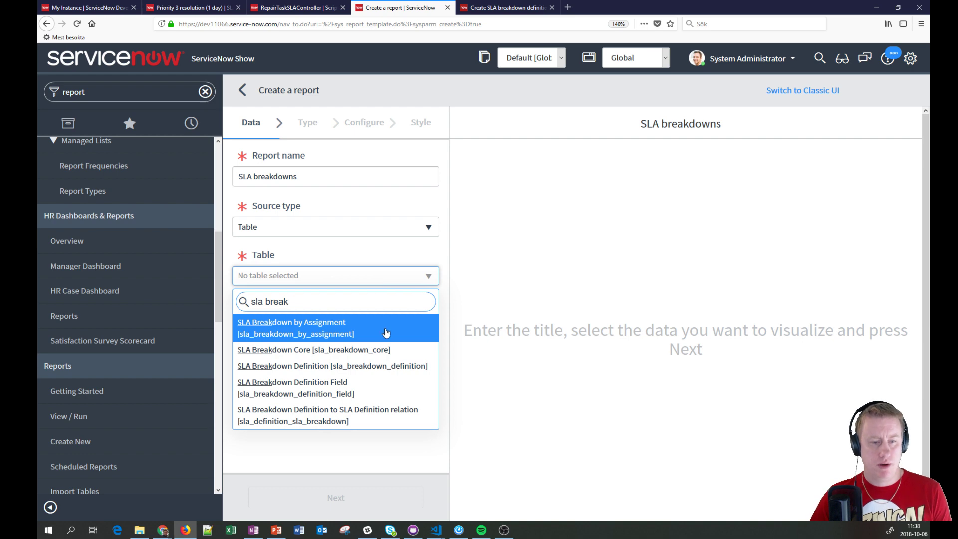
left_click(324, 333)
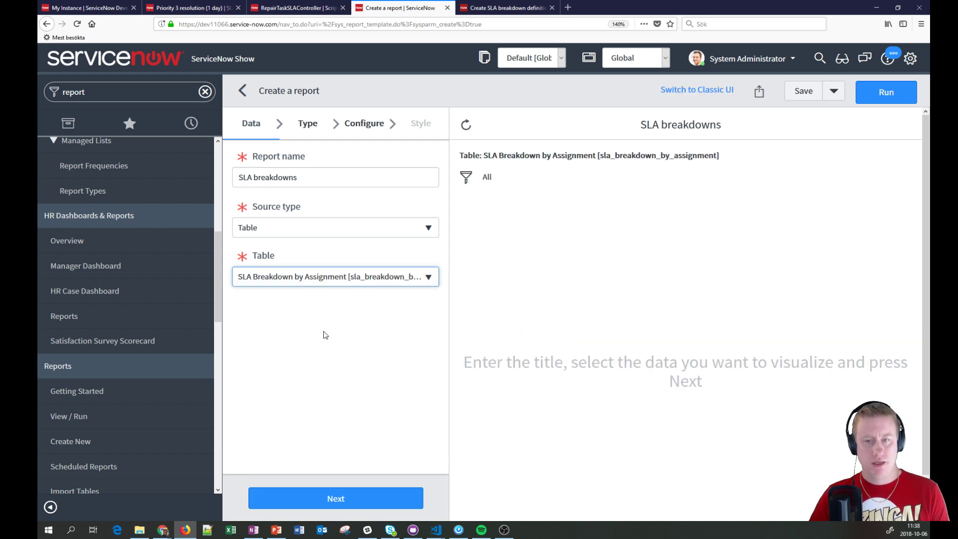
- Open the sla_breakdown_by_assignment record list in a new tab, then return to the report
left_click_drag(599, 155, 721, 157)
key("ctrl+c")
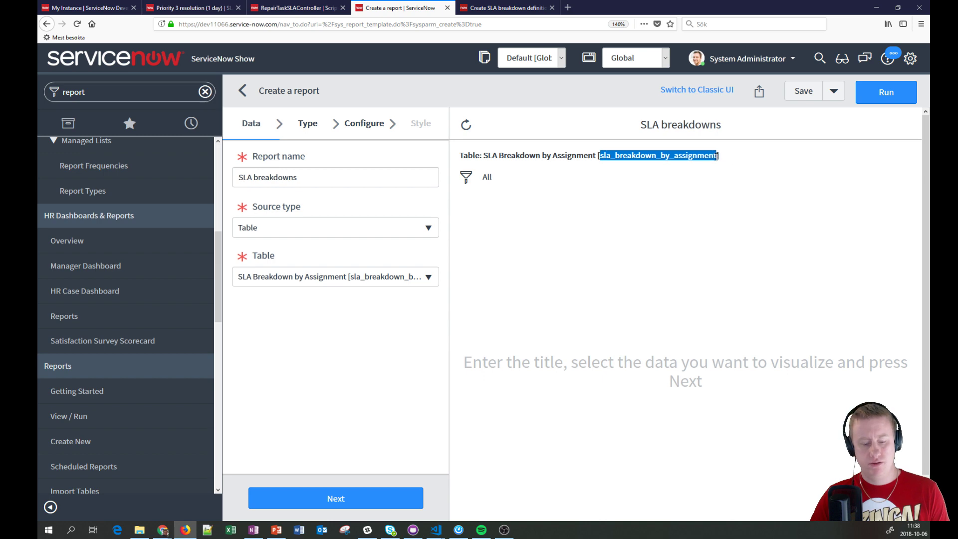
double_click(133, 100)
key("ctrl+v")
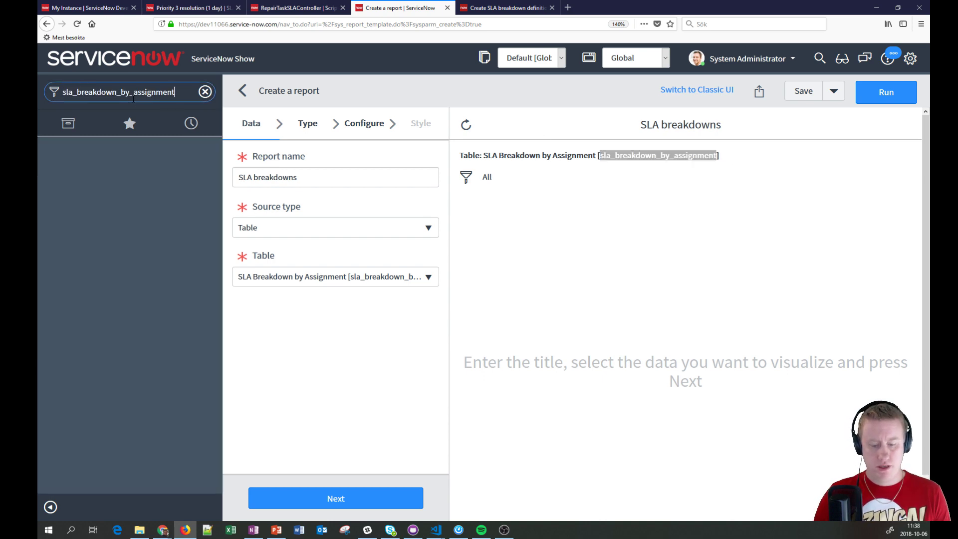
key("Return")
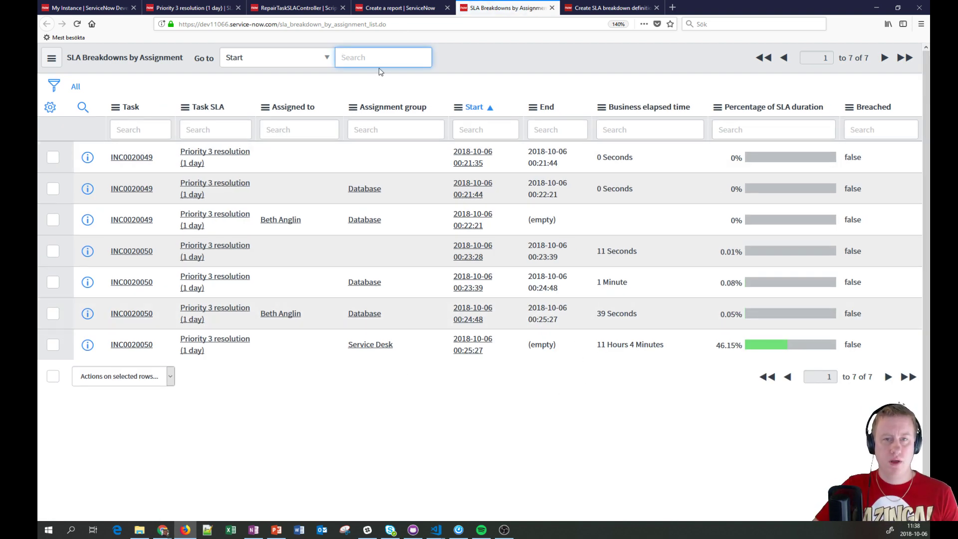
left_click(401, 8)
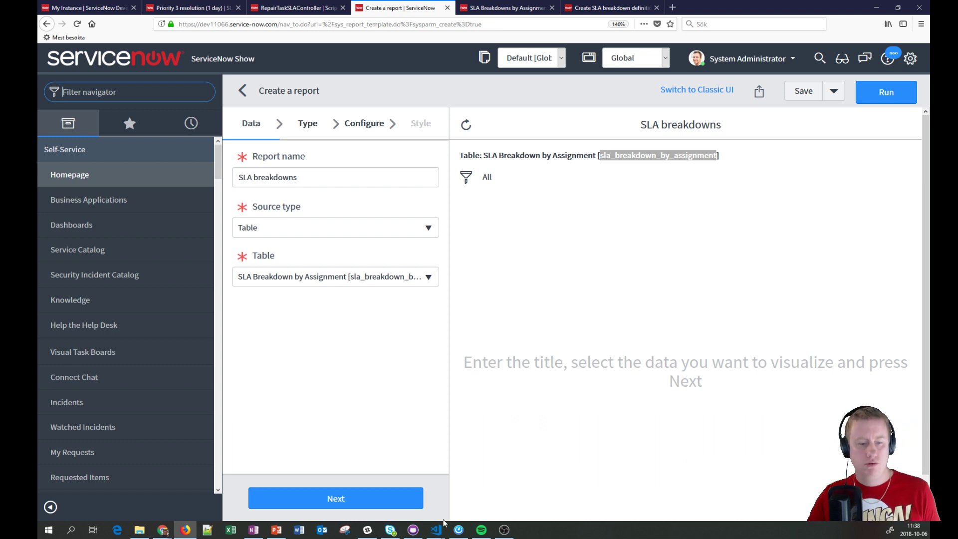
- Make the report a bar chart grouped by Assignment group and run it
left_click(375, 497)
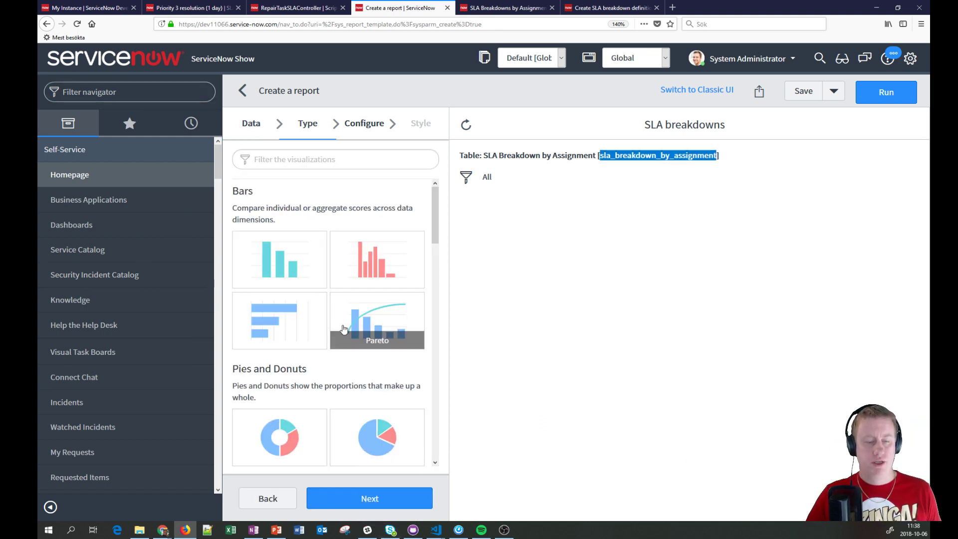
left_click(300, 263)
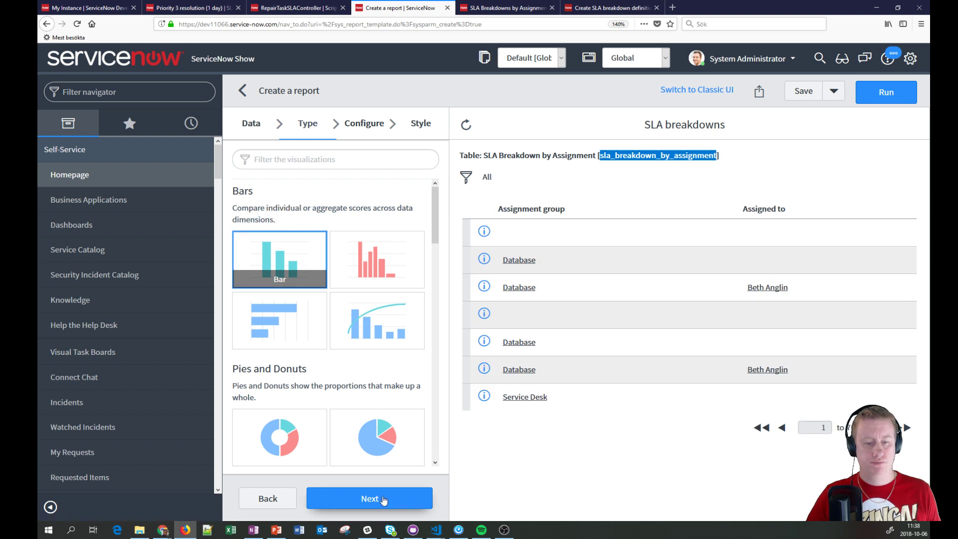
left_click(382, 499)
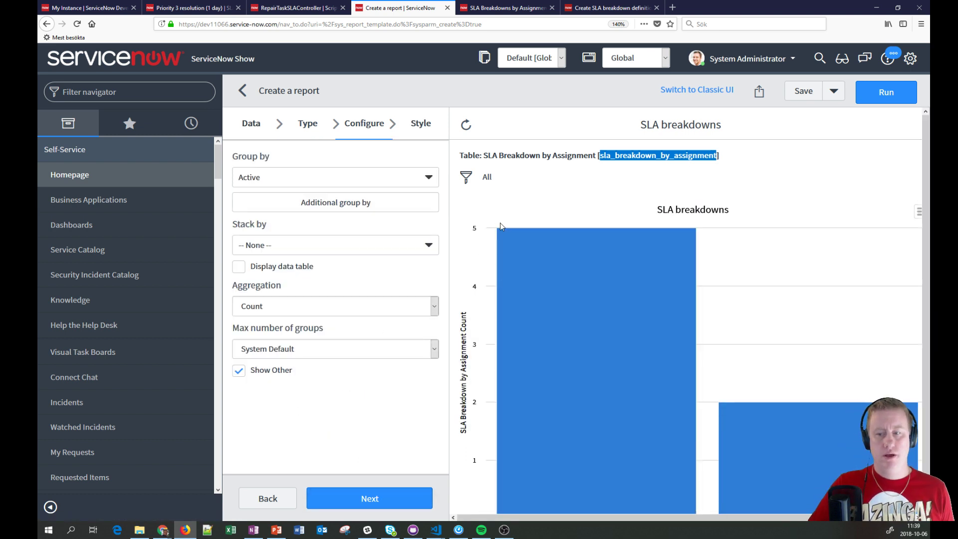
scroll(674, 220, "down", 1)
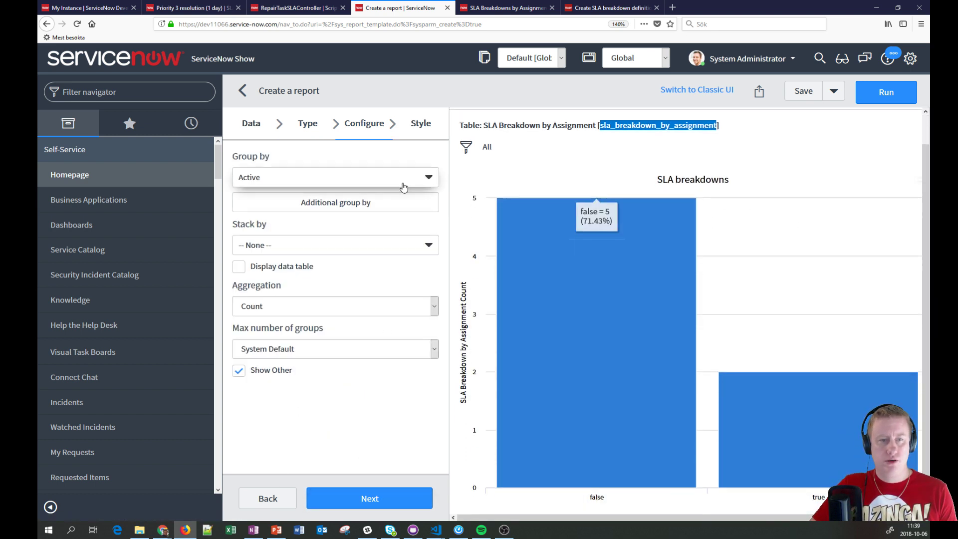
left_click(404, 187)
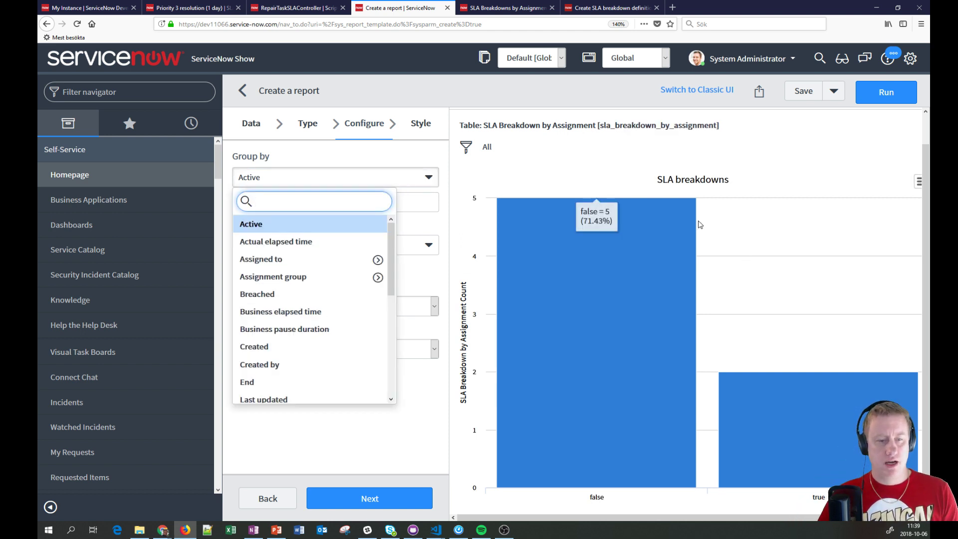
left_click(278, 277)
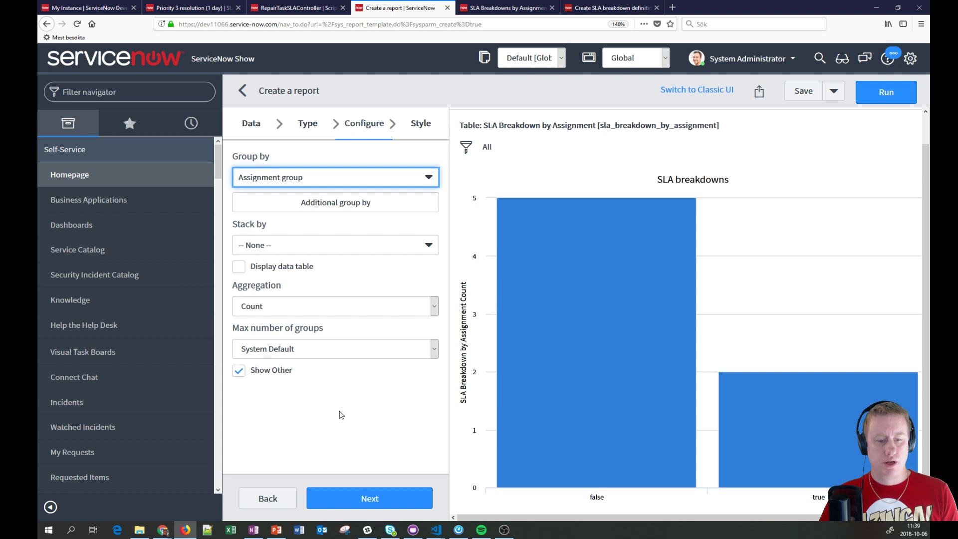
left_click(882, 93)
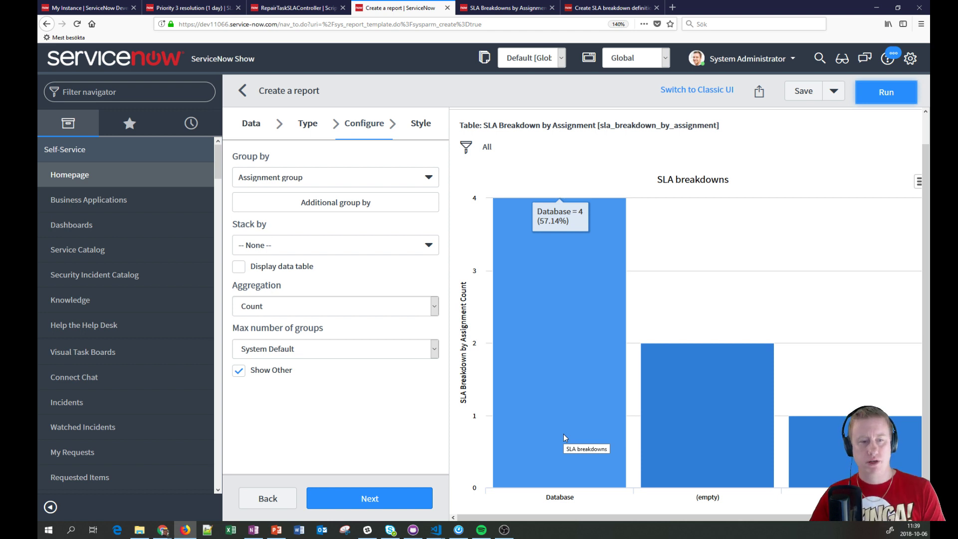
- Set the chart aggregation to Average of Business elapsed time
left_click(276, 313)
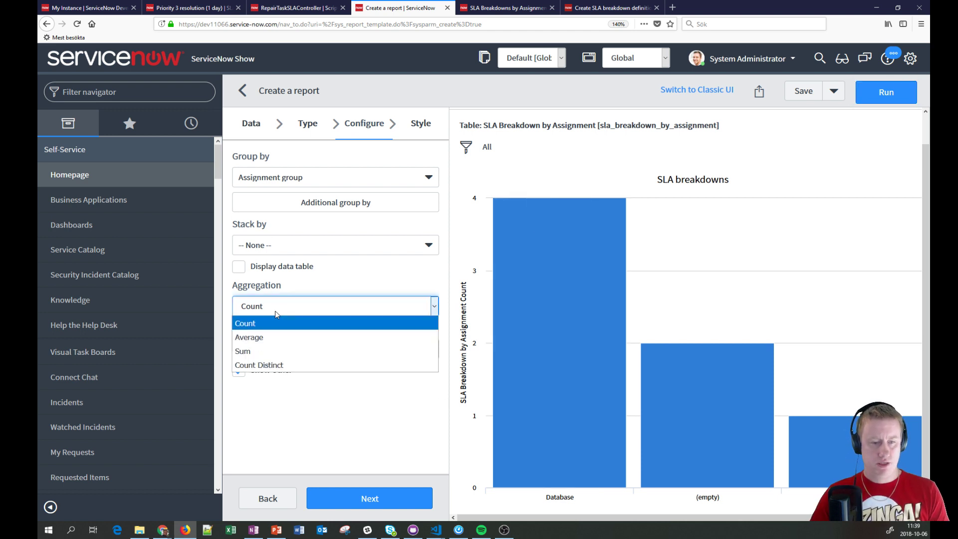
left_click(275, 338)
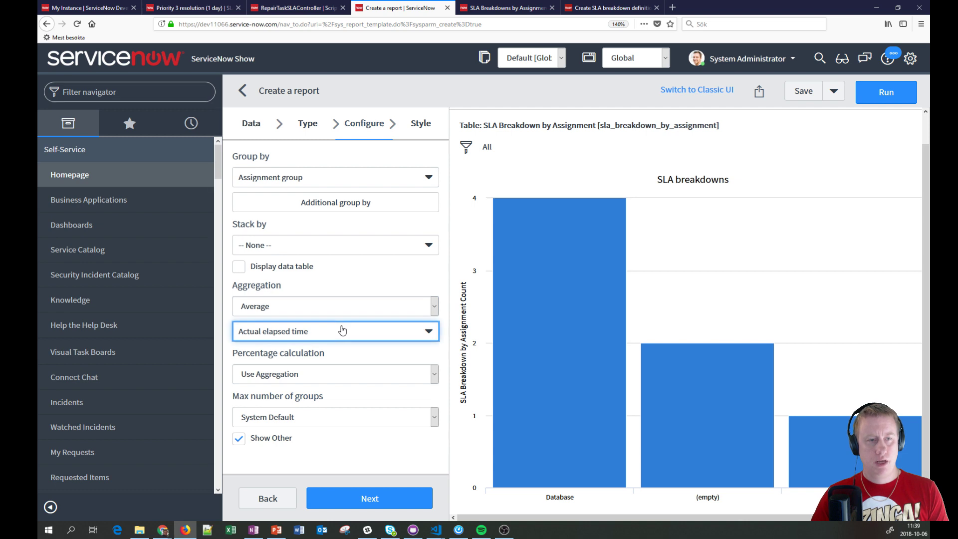
left_click(342, 331)
left_click(305, 432)
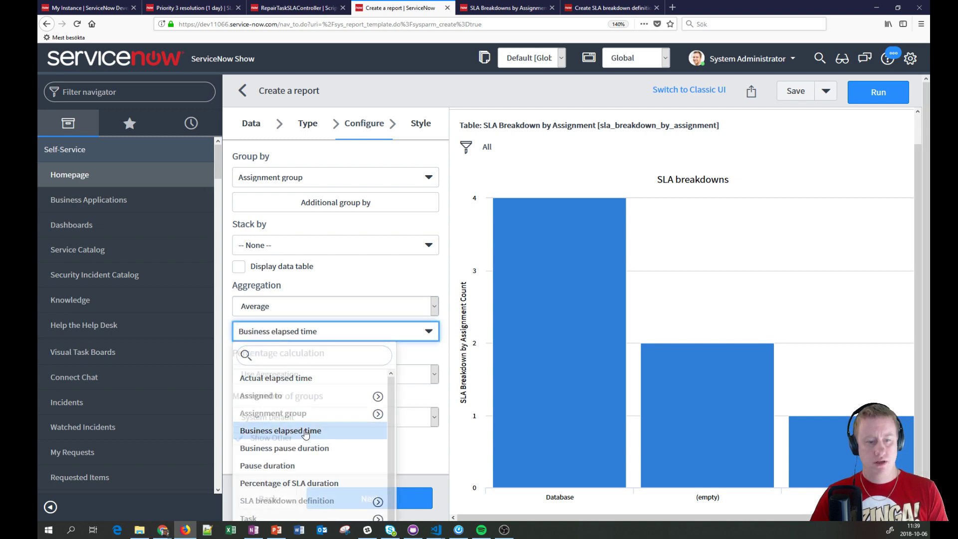
- Check the business elapsed time values, such as 39 Seconds, in the SLA Breakdowns by Assignment list
left_click(504, 8)
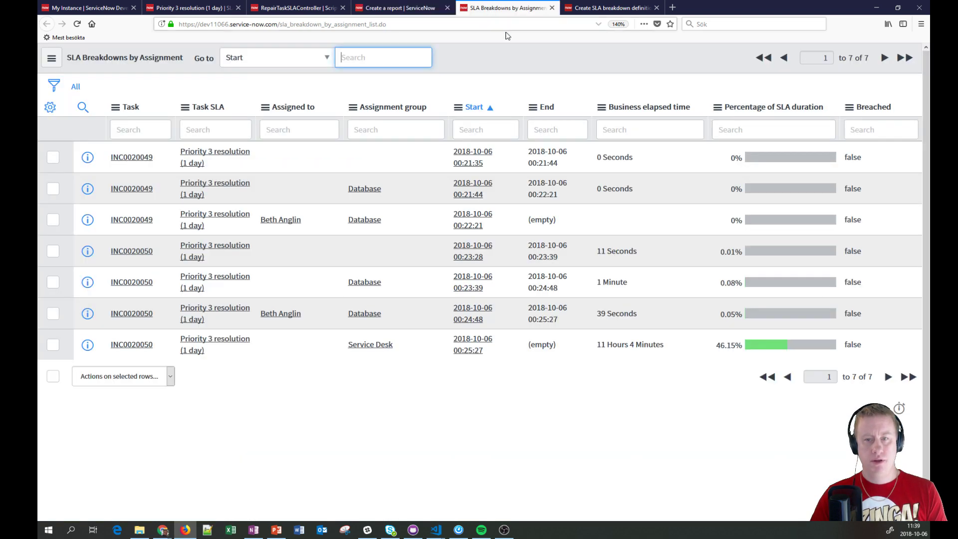
left_click_drag(671, 350, 607, 354)
left_click(598, 349)
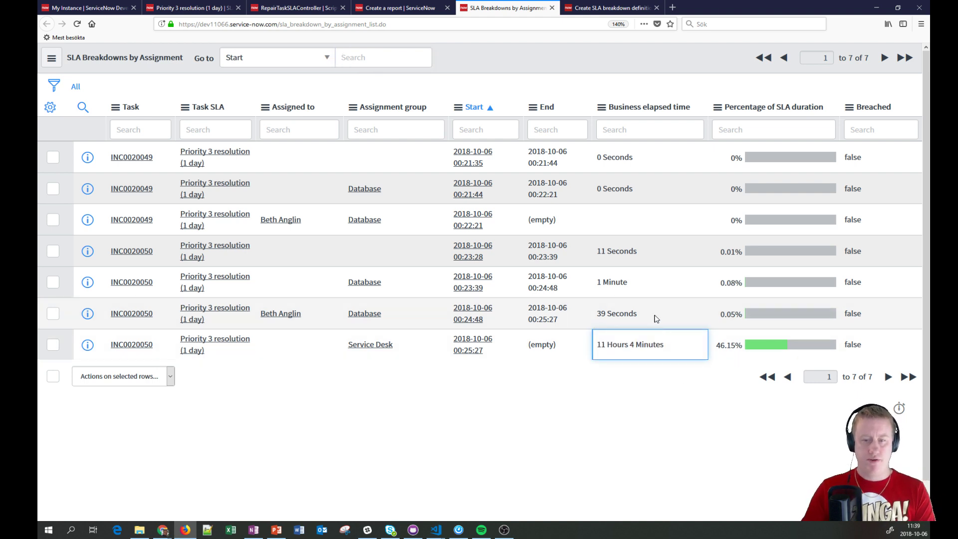
left_click_drag(594, 317, 636, 312)
left_click(635, 312)
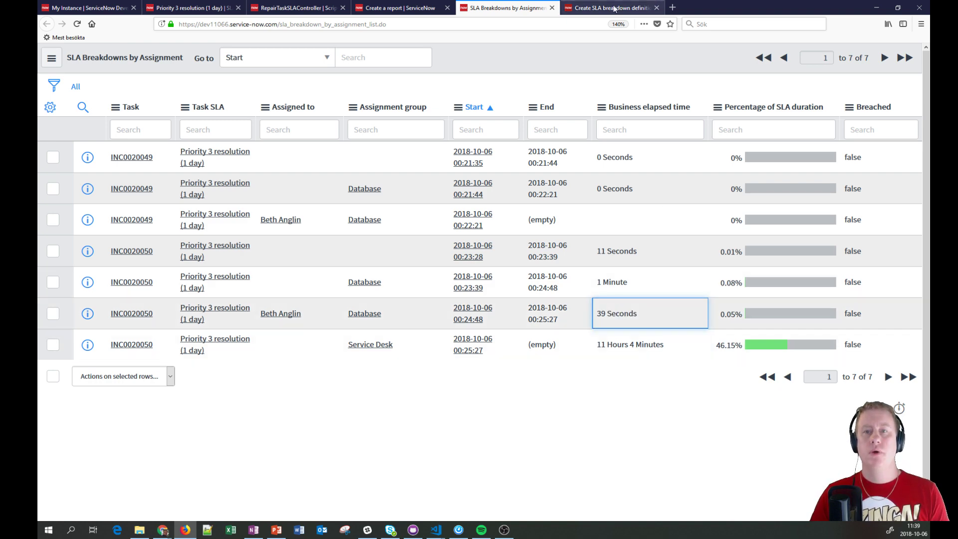
- Rerun the report so Service Desk averages about 11 hours of business elapsed time
left_click(584, 8)
left_click(401, 8)
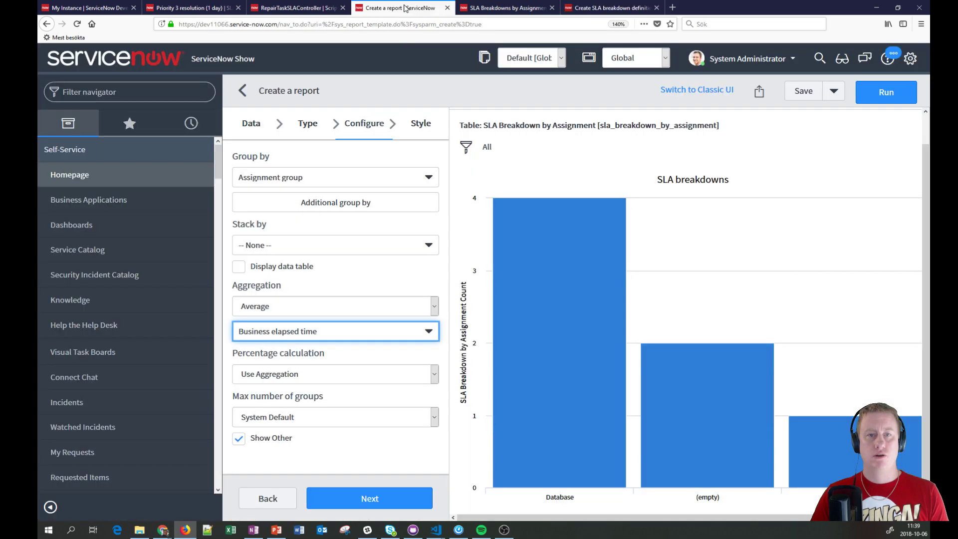
left_click(888, 92)
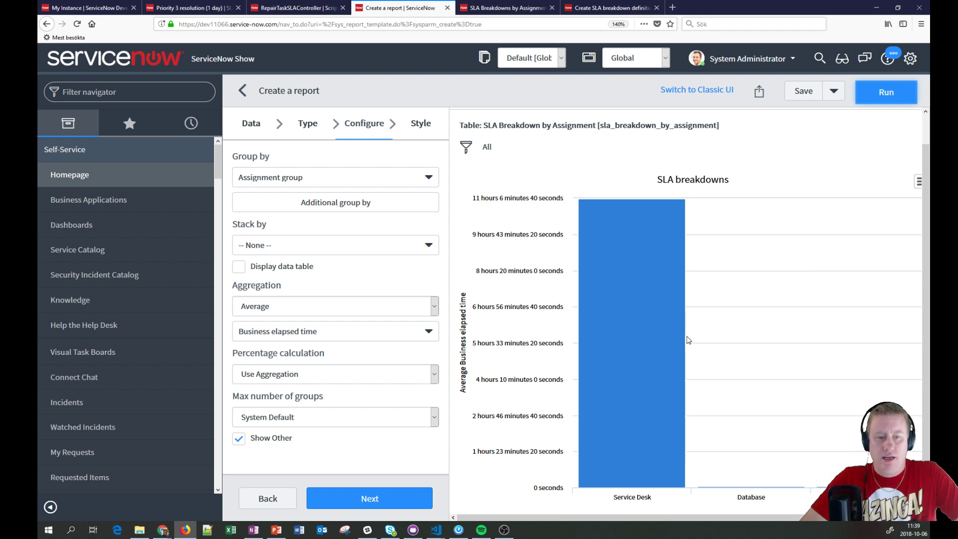
mouse_move(692, 327)
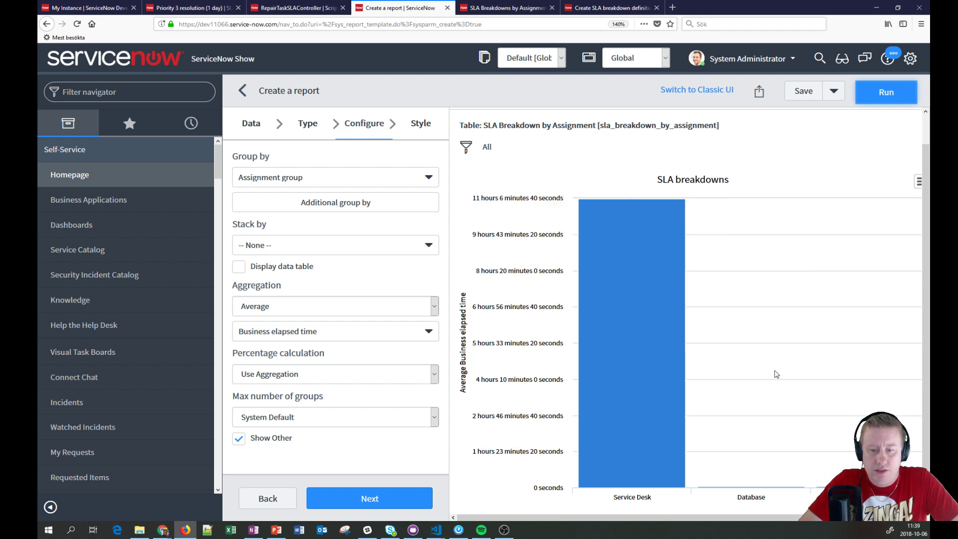
mouse_move(660, 377)
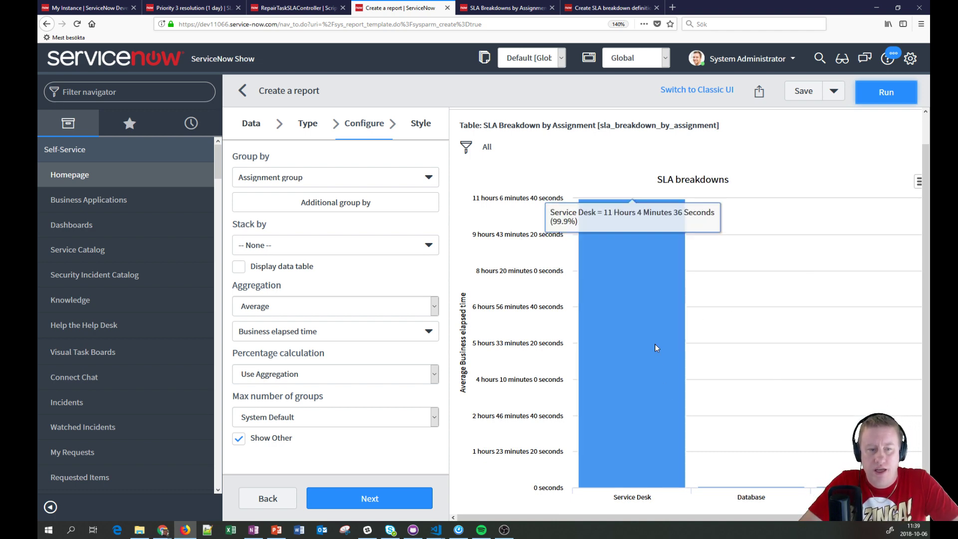
- Switch aggregation to Sum of Actual elapsed time and rerun; Service Desk totals 11h 4m 36s
left_click(336, 304)
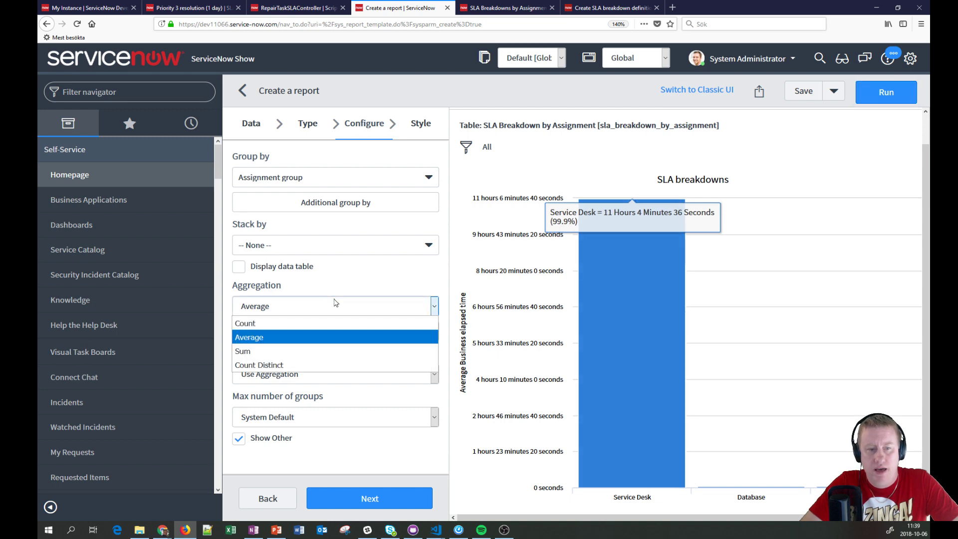
left_click(335, 352)
left_click(884, 92)
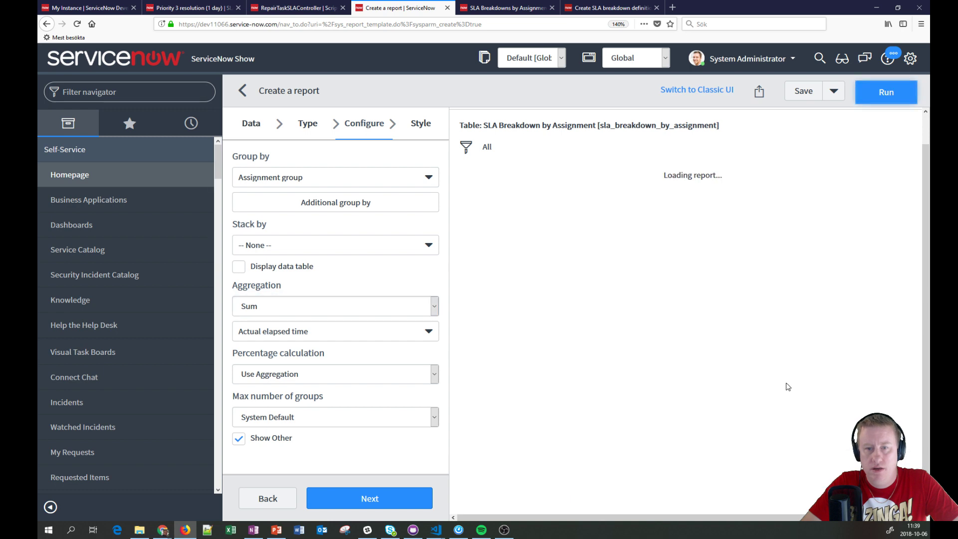
mouse_move(559, 406)
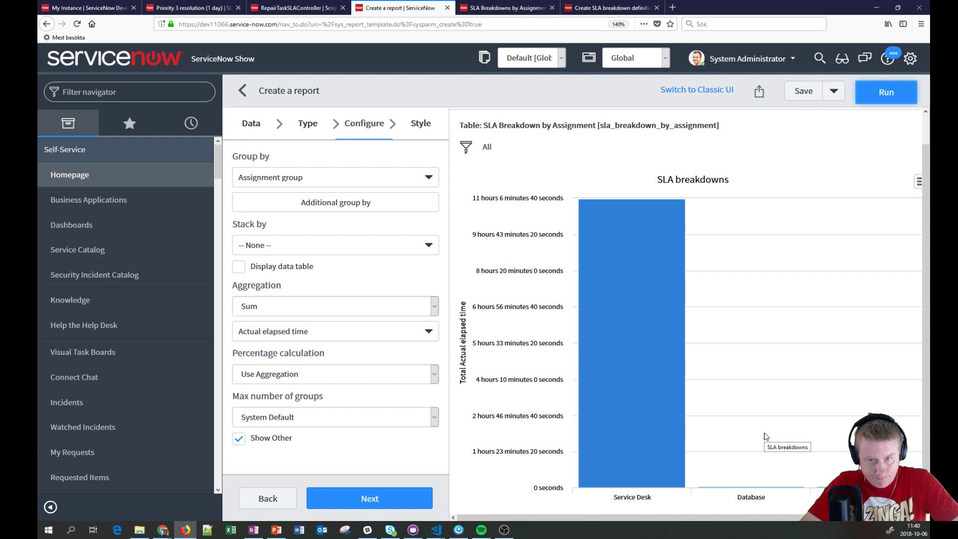
mouse_move(668, 297)
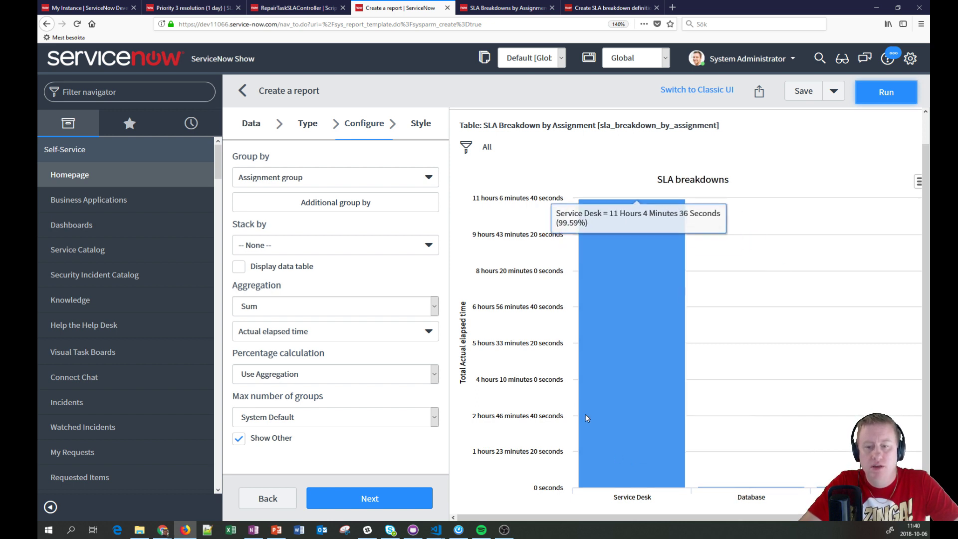
mouse_move(719, 495)
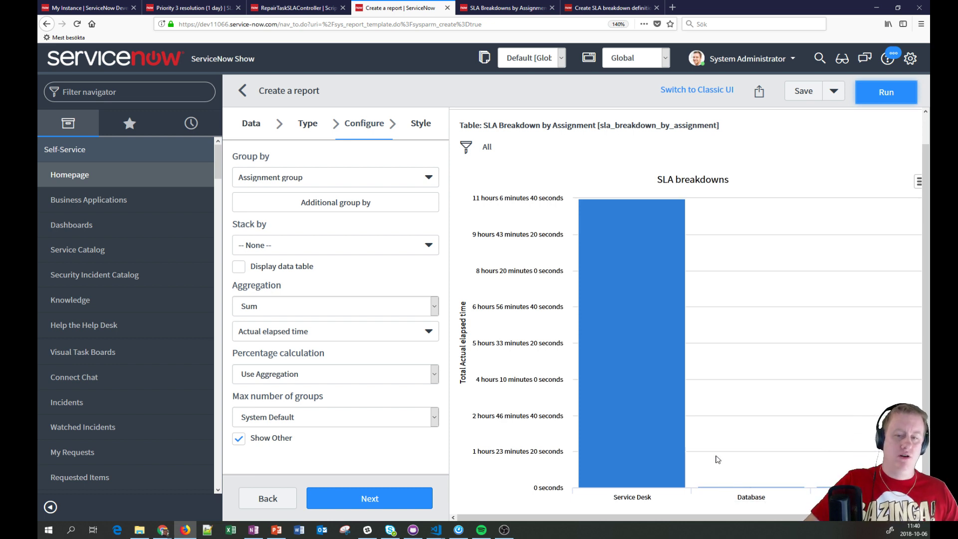
mouse_move(632, 443)
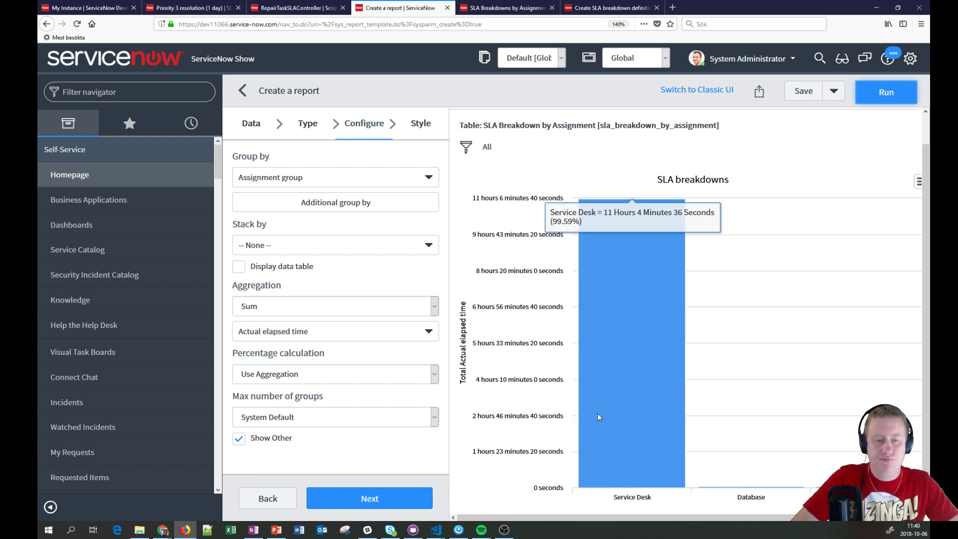
- Browse the filter conditions' field list, then dismiss it without choosing a field
left_click(464, 150)
left_click(529, 231)
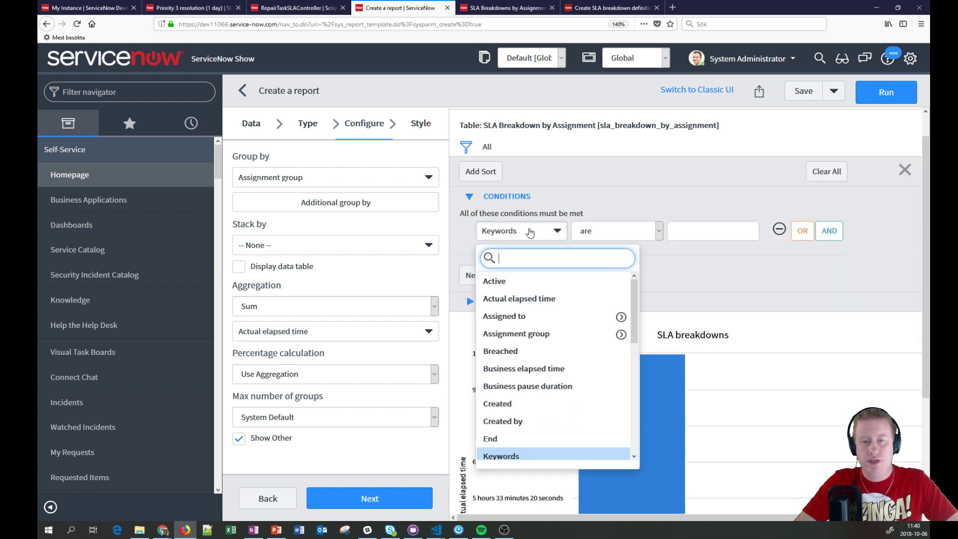
scroll(546, 342, "down", 2)
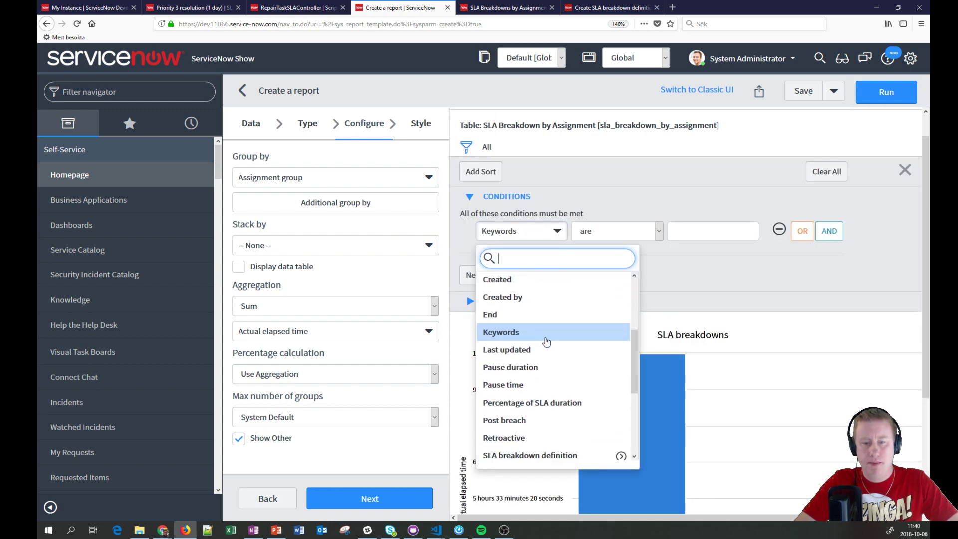
scroll(546, 342, "down", 2)
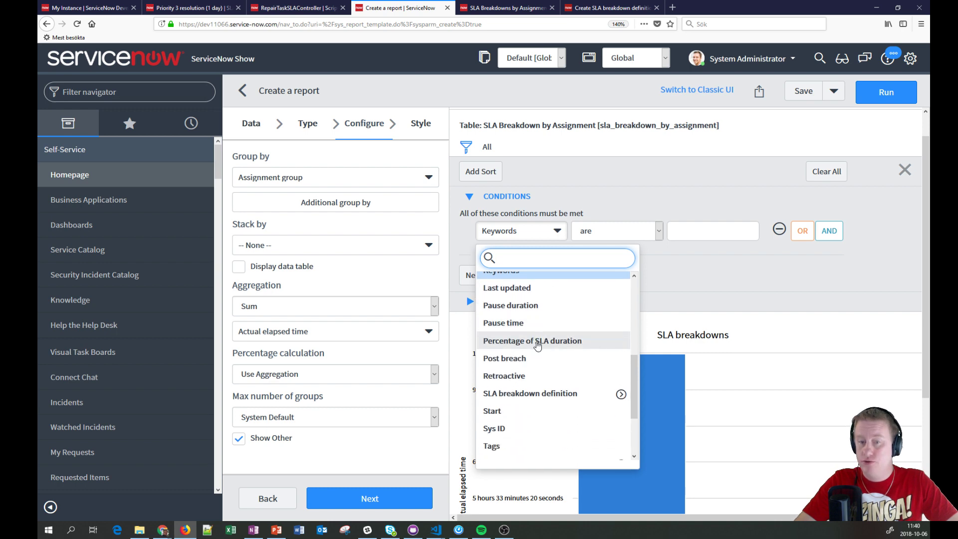
key("Escape")
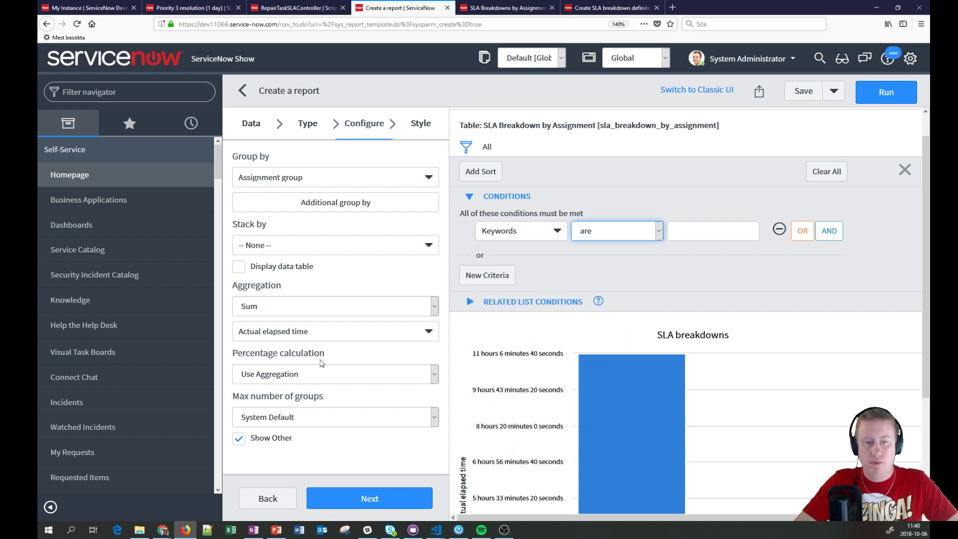
- Aggregate by Average of Percentage of SLA duration and rerun the report
left_click(355, 331)
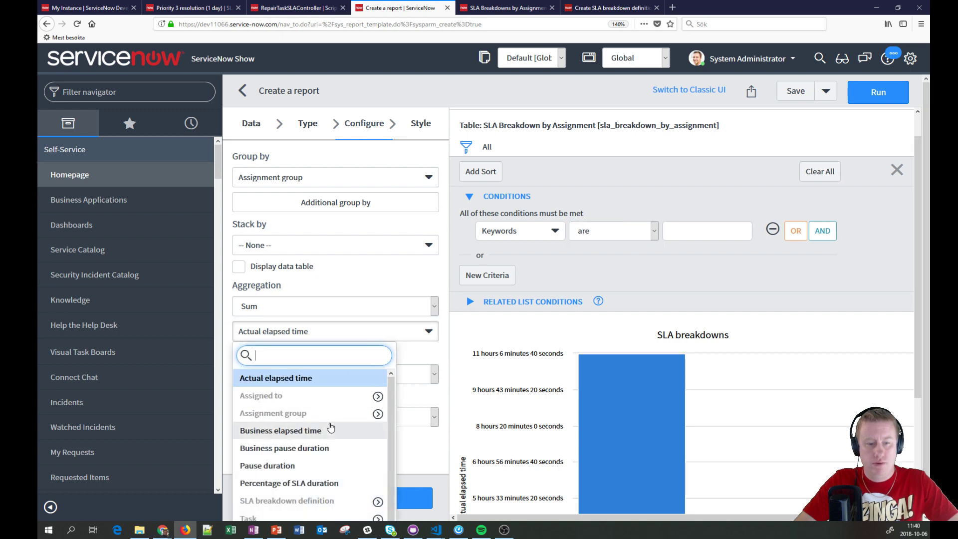
left_click(324, 483)
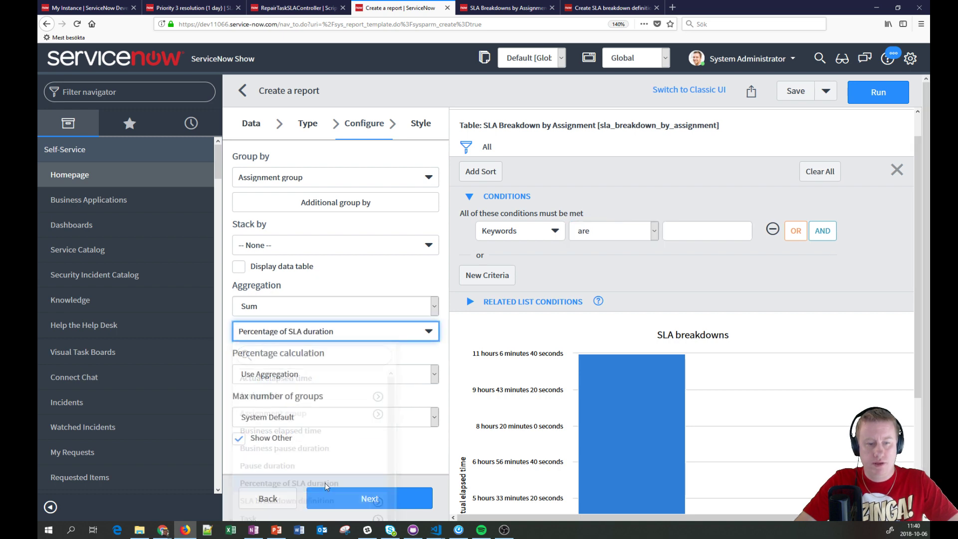
left_click(374, 309)
left_click(364, 333)
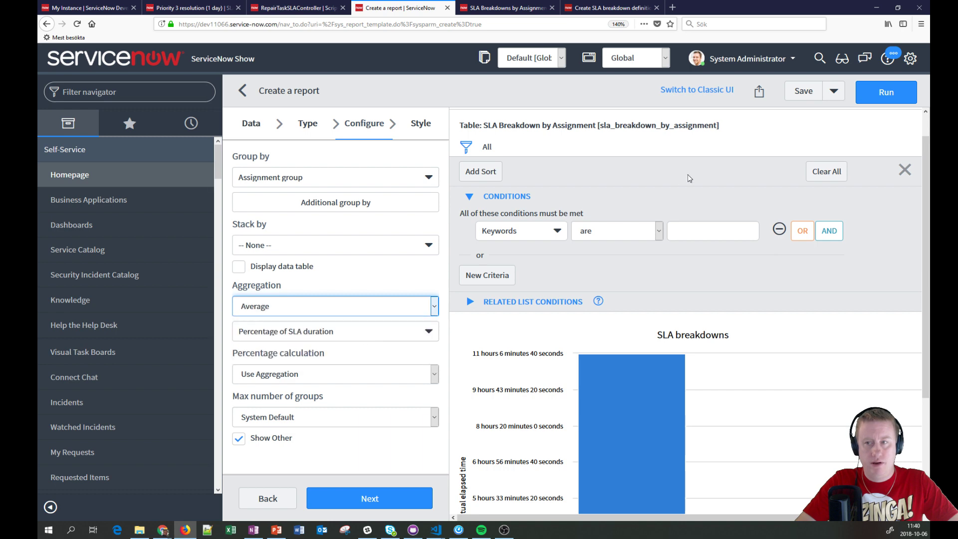
left_click(883, 92)
scroll(723, 267, "down", 3)
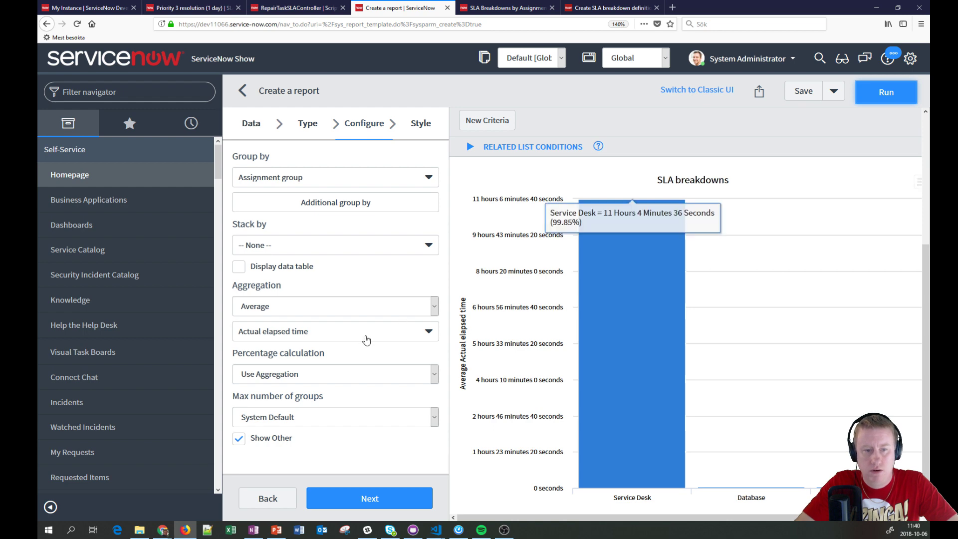
- Reselect Percentage of SLA duration as the averaged field and refresh the chart
left_click(357, 335)
left_click(359, 336)
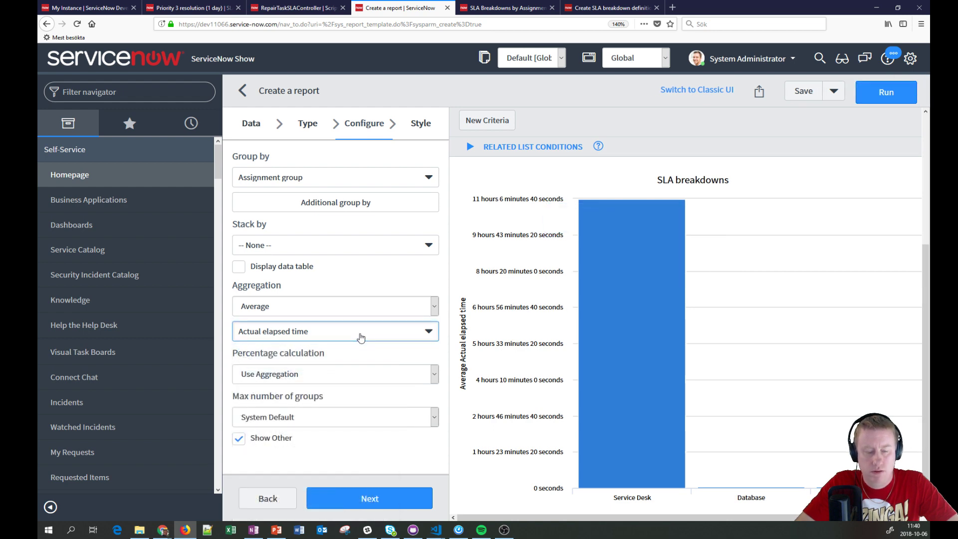
left_click(361, 337)
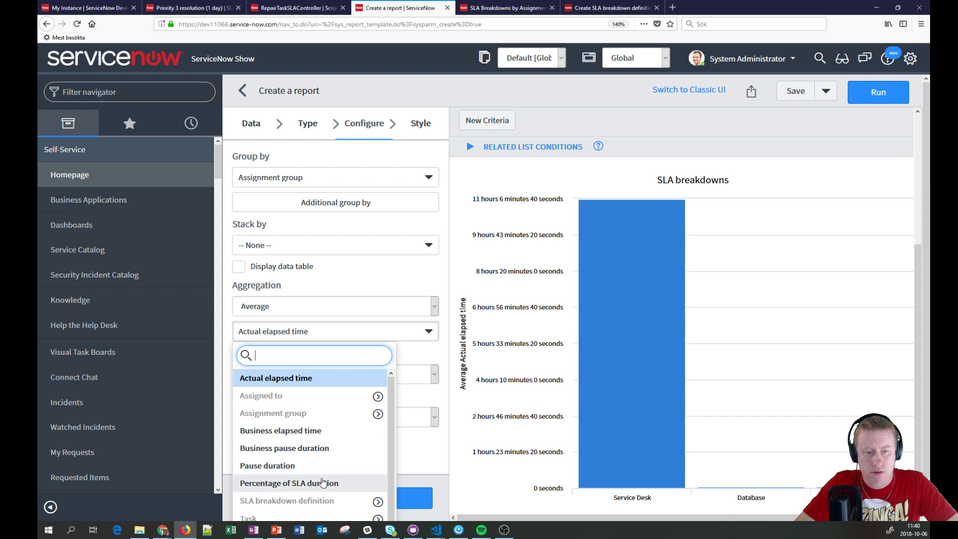
left_click(322, 488)
left_click(890, 94)
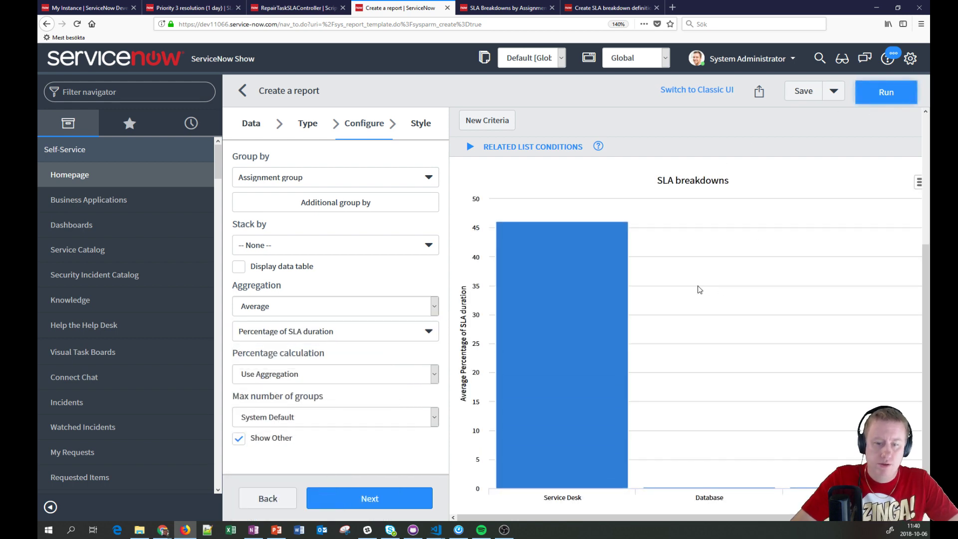
mouse_move(605, 289)
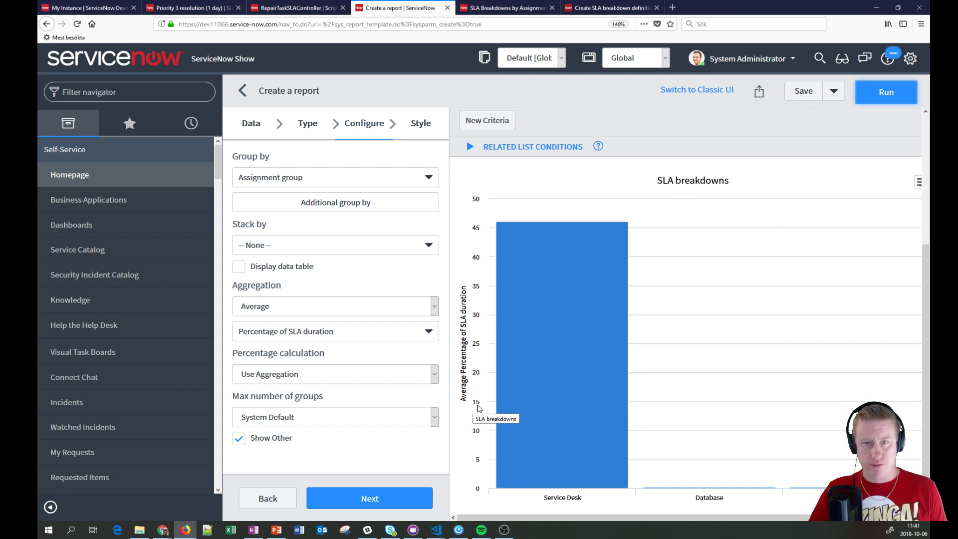
mouse_move(508, 408)
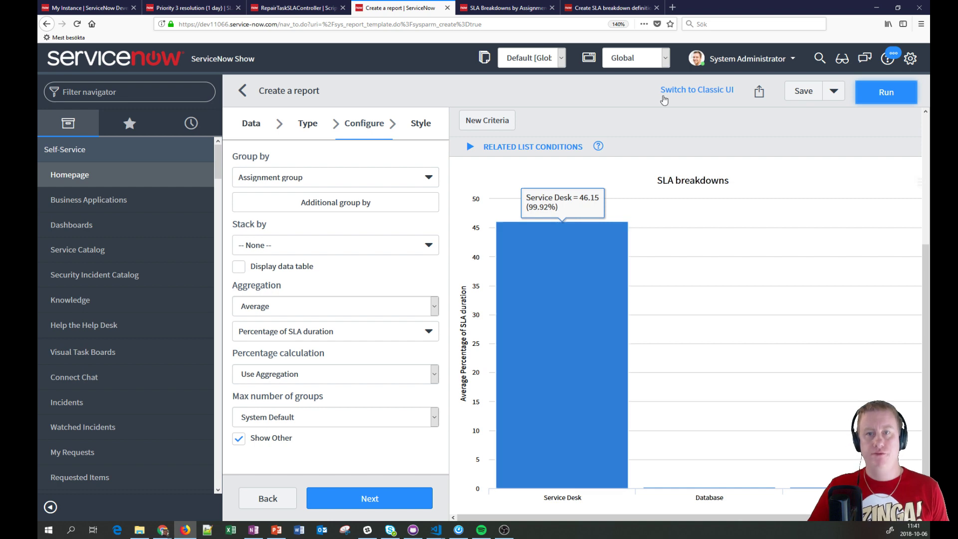
scroll(564, 149, "up", 3)
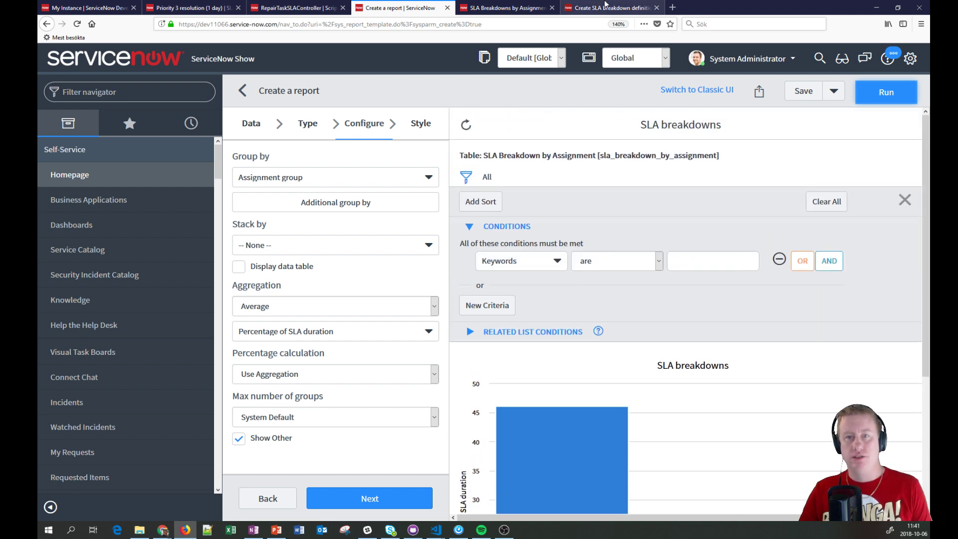
left_click(506, 7)
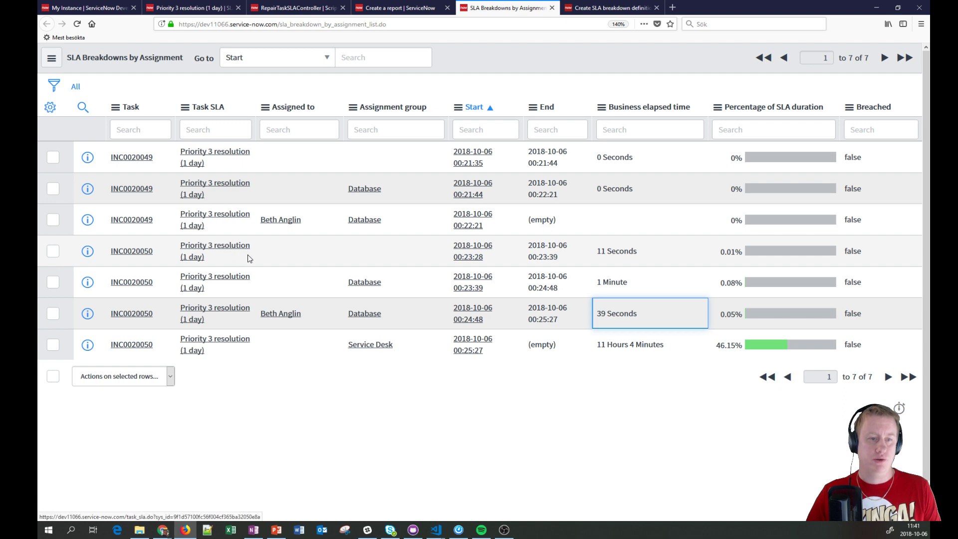
left_click(394, 8)
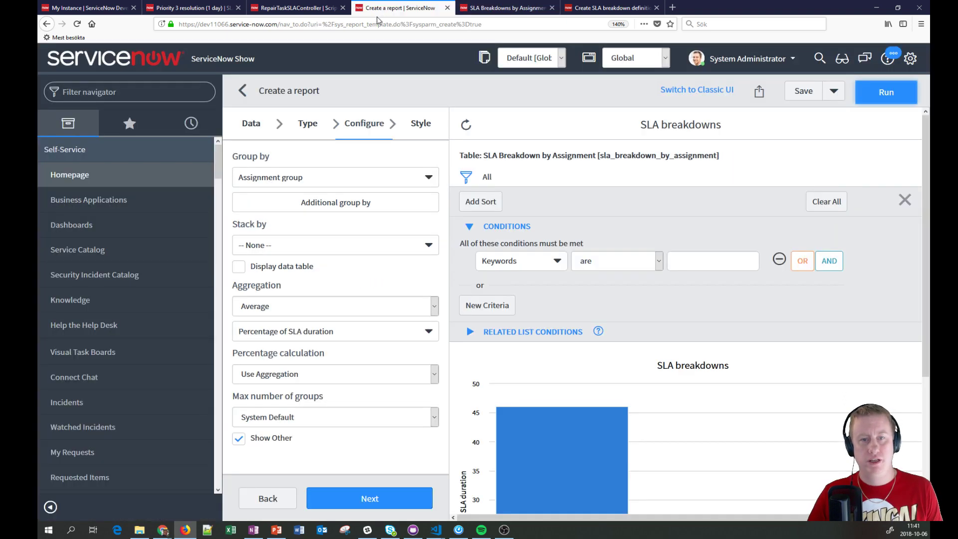
- Add a filter condition on the Task SLA field
left_click(465, 177)
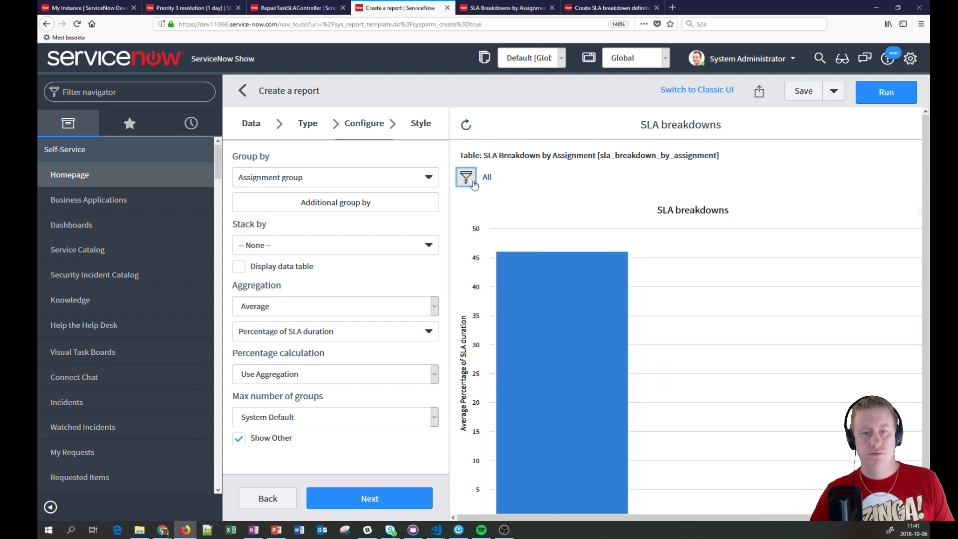
left_click(467, 182)
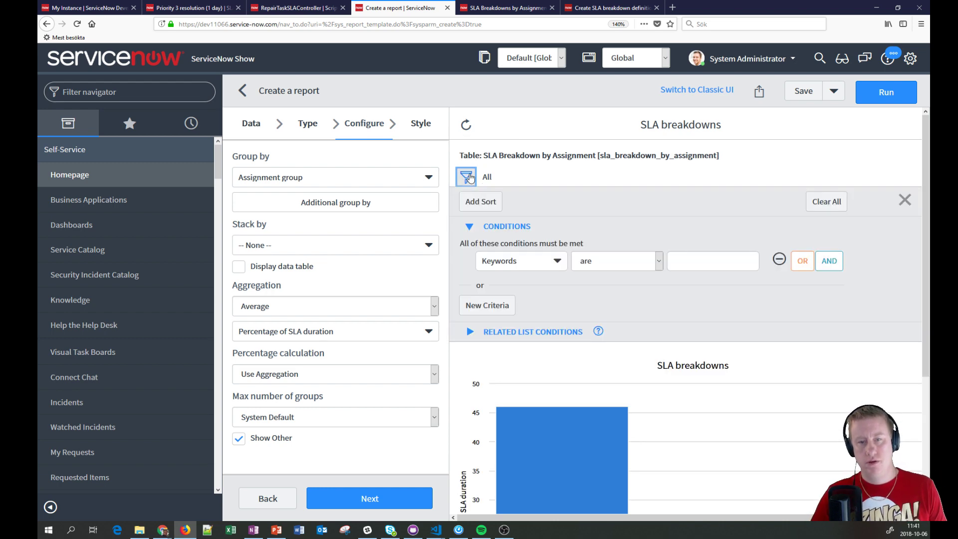
left_click(513, 261)
type("task")
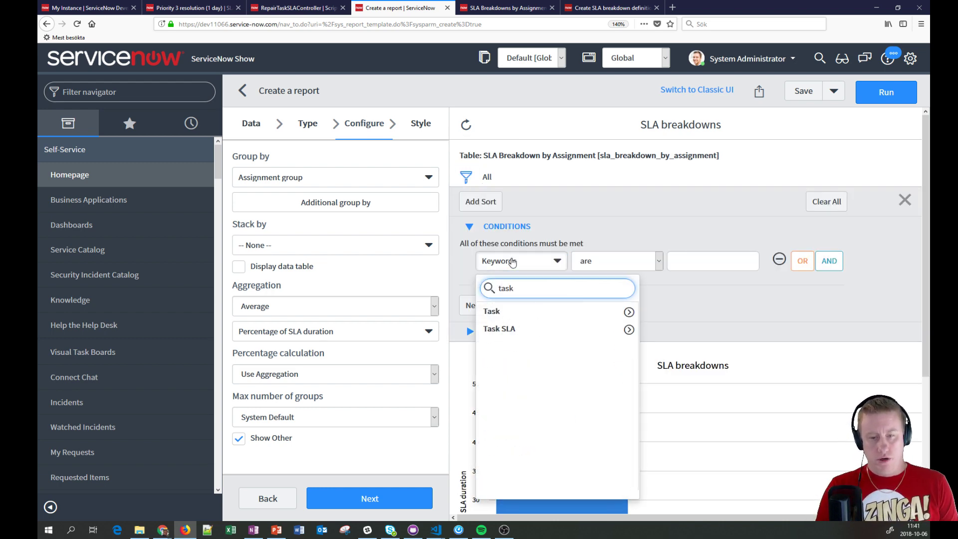
left_click(539, 329)
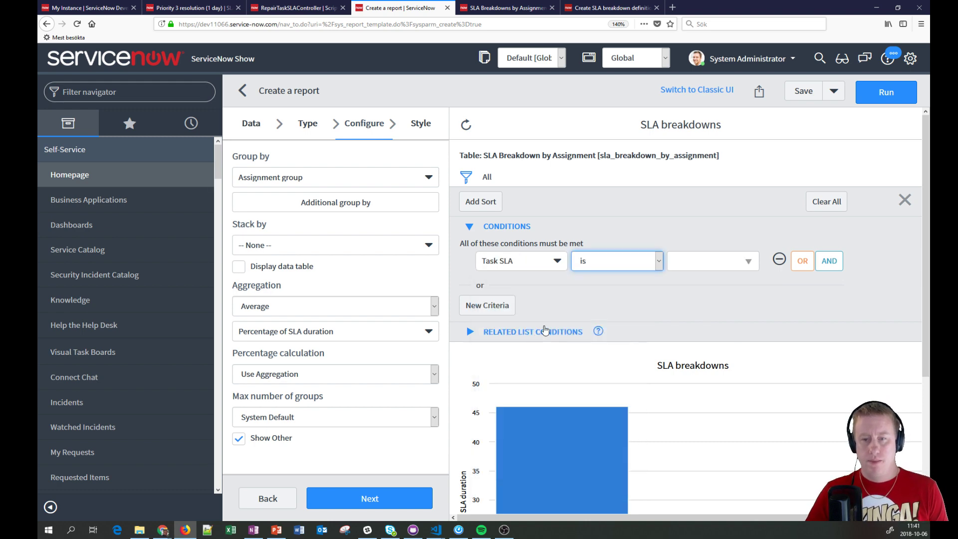
- Set the condition value to Priority 1 resolution (1 hour) and run the report
left_click(702, 257)
type("pri")
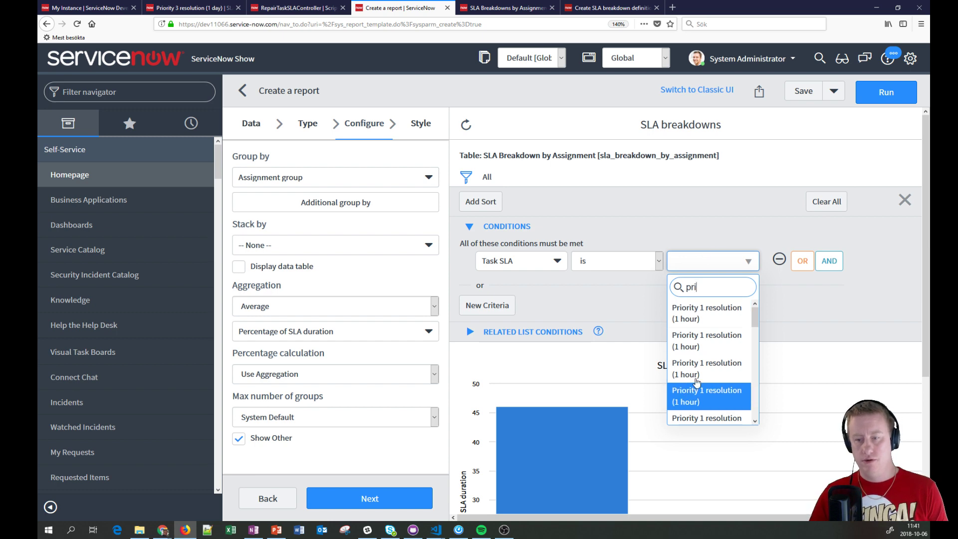
scroll(703, 349, "down", 5)
scroll(703, 344, "up", 3)
left_click(703, 362)
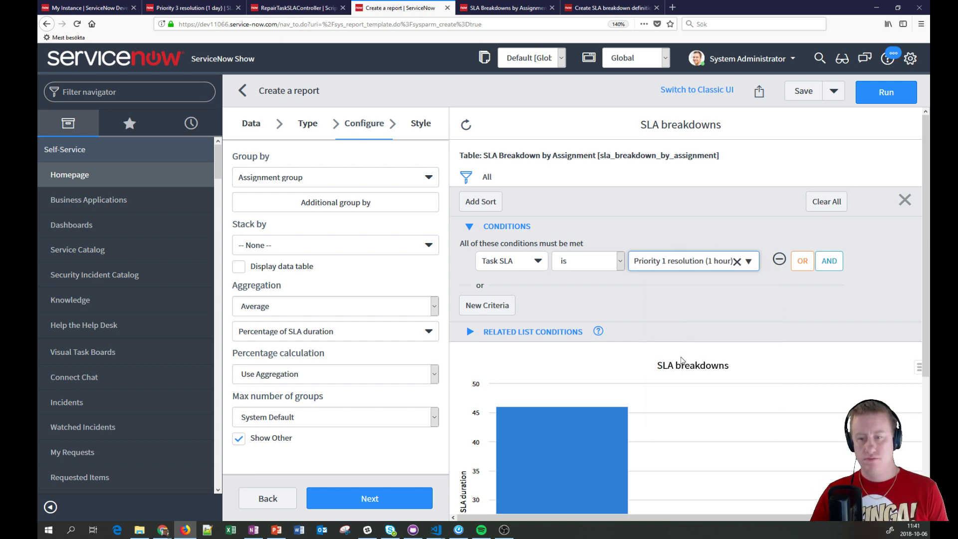
left_click(886, 91)
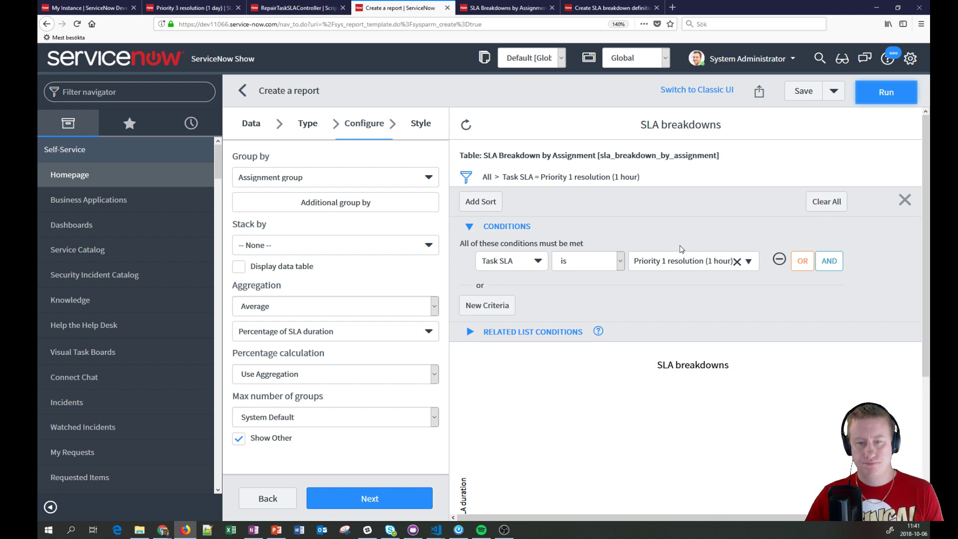
- Change the condition field to Task SLA > SLA definition
left_click(539, 263)
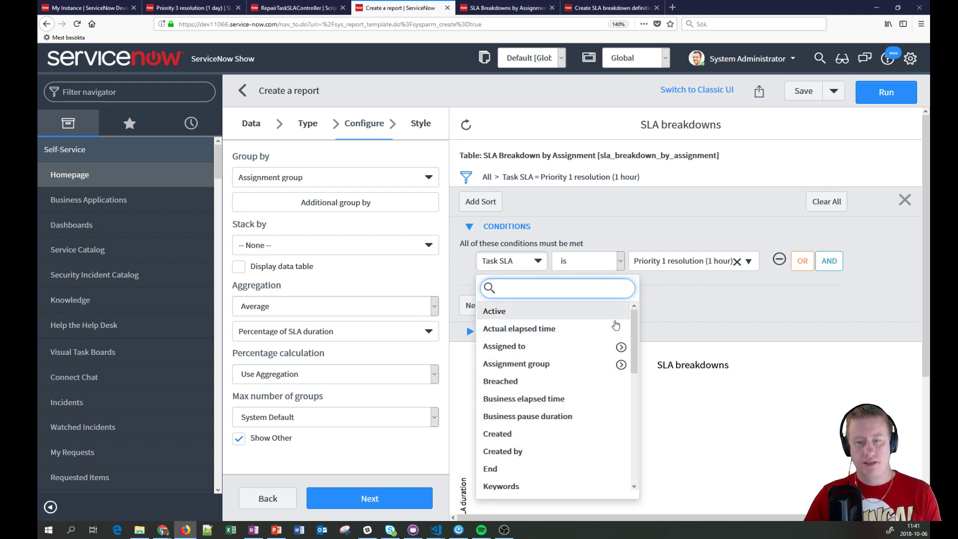
left_click_drag(634, 338, 634, 438)
left_click(621, 430)
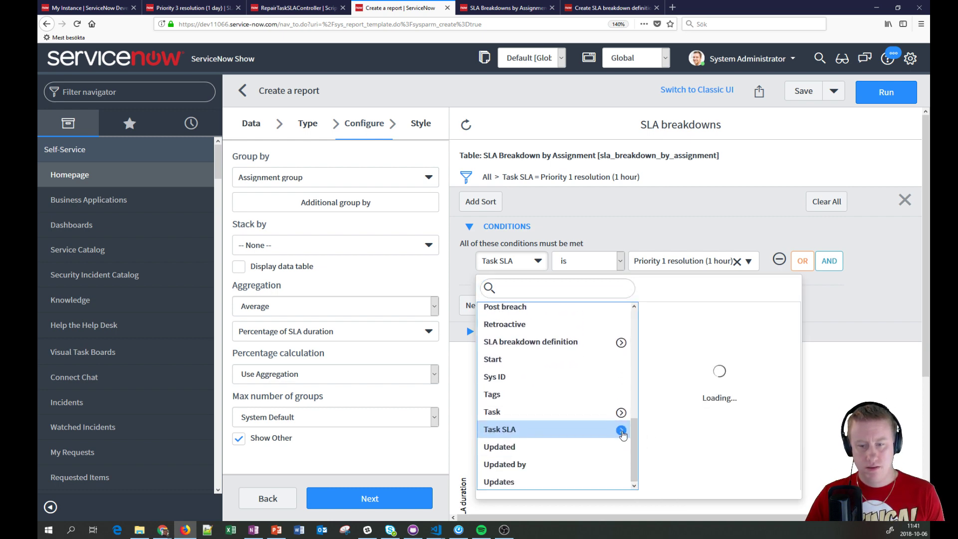
scroll(718, 384, "down", 4)
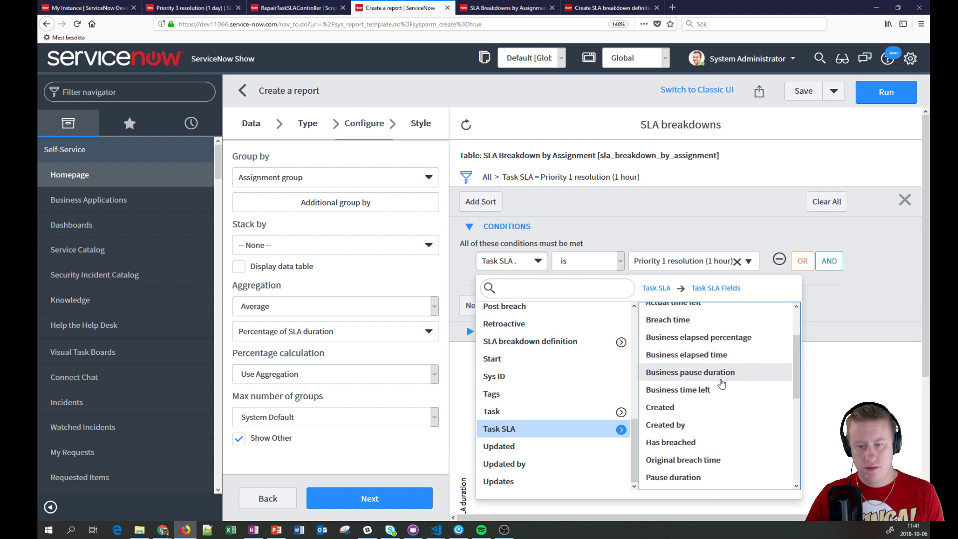
scroll(714, 382, "down", 3)
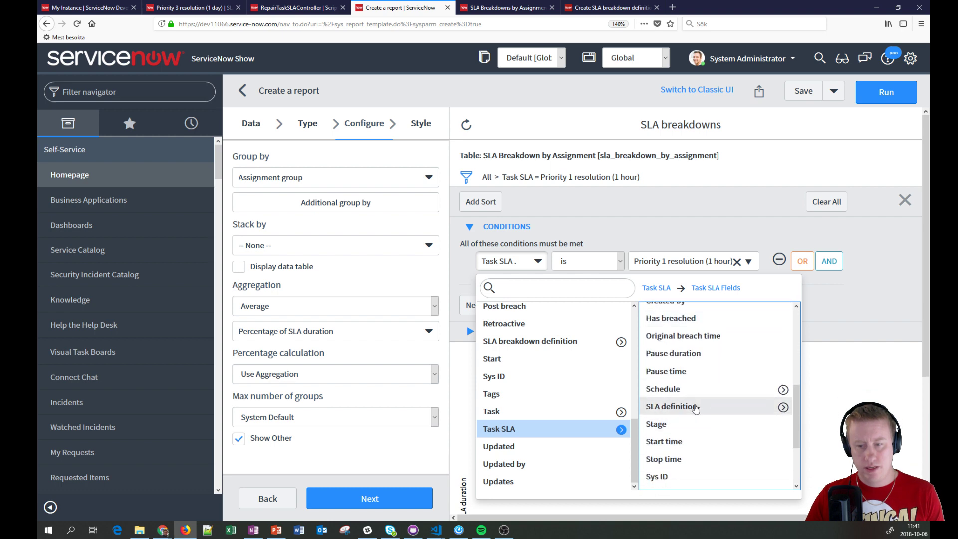
left_click(720, 405)
- Pick Priority 1 response (15 minutes) as the value and run the report
left_click(689, 264)
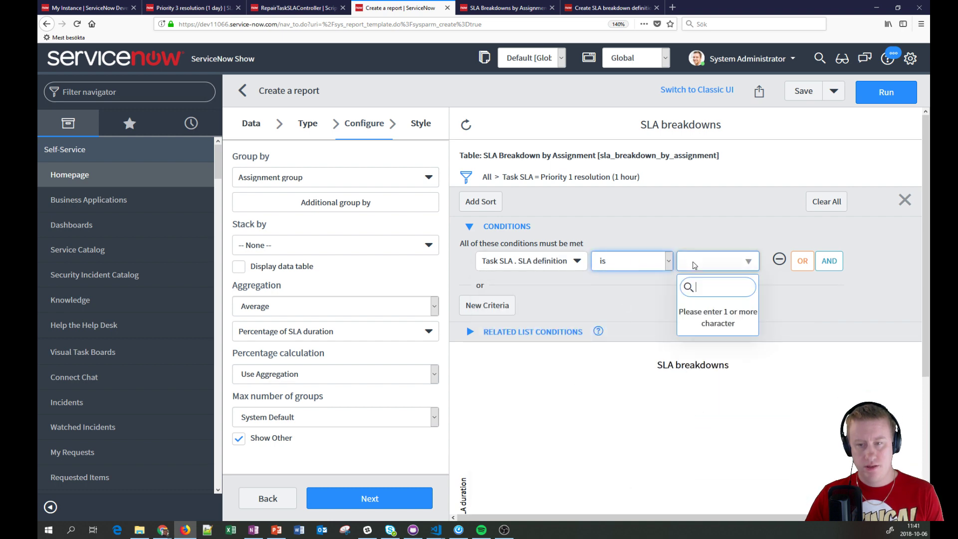
type("prior")
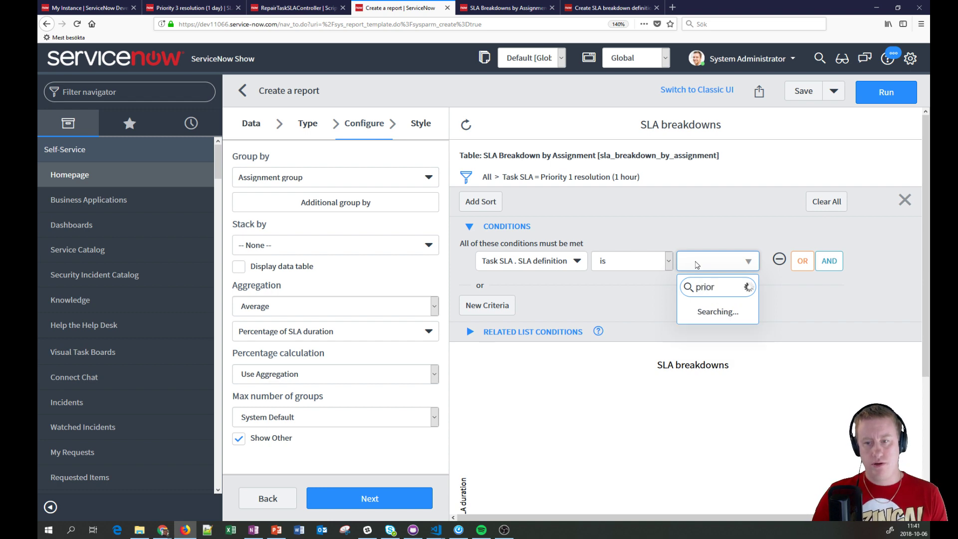
key("BackSpace")
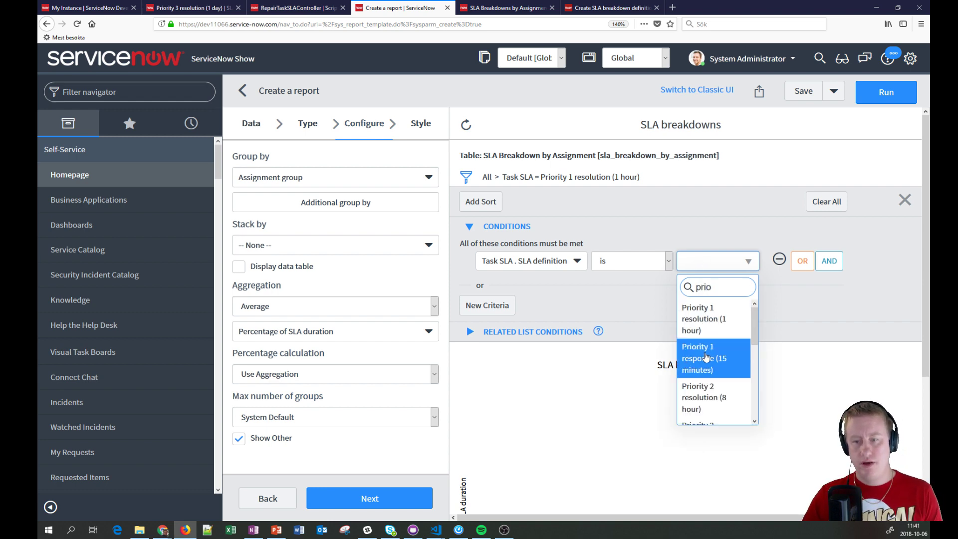
left_click(708, 356)
left_click(887, 95)
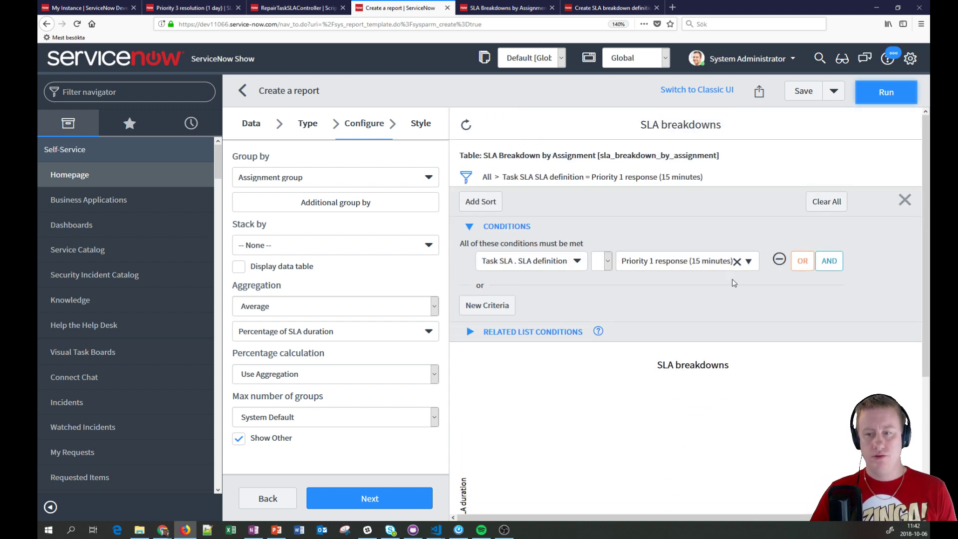
- Change the condition value to Priority 3 resolution (1 day)
left_click(749, 262)
type("priority")
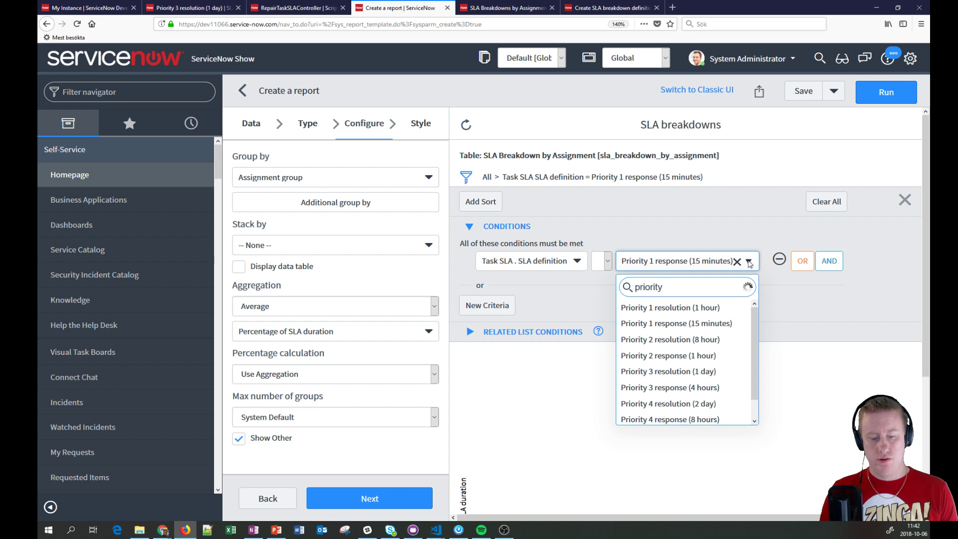
type(" 3")
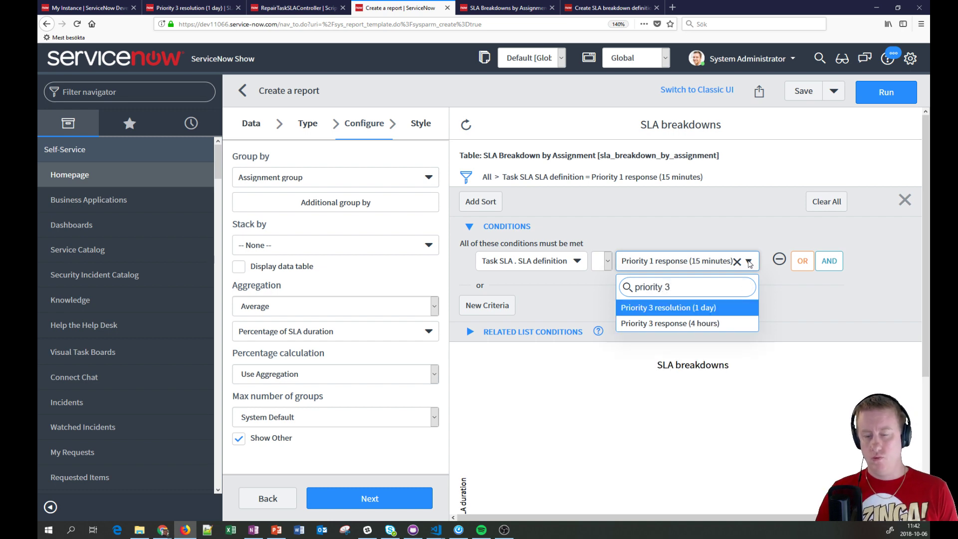
key("Return")
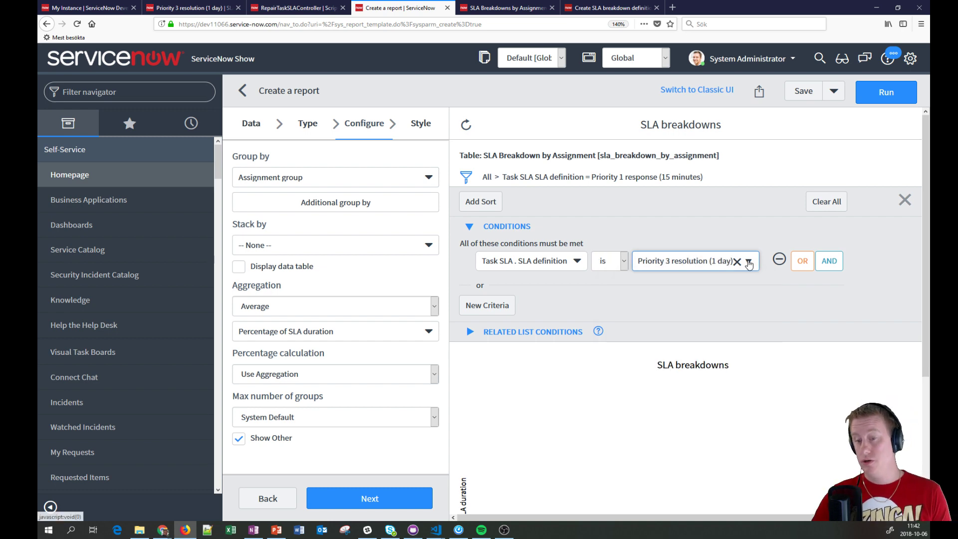
- Rerun the report with the Priority 3 resolution (1 day) condition applied
left_click(876, 92)
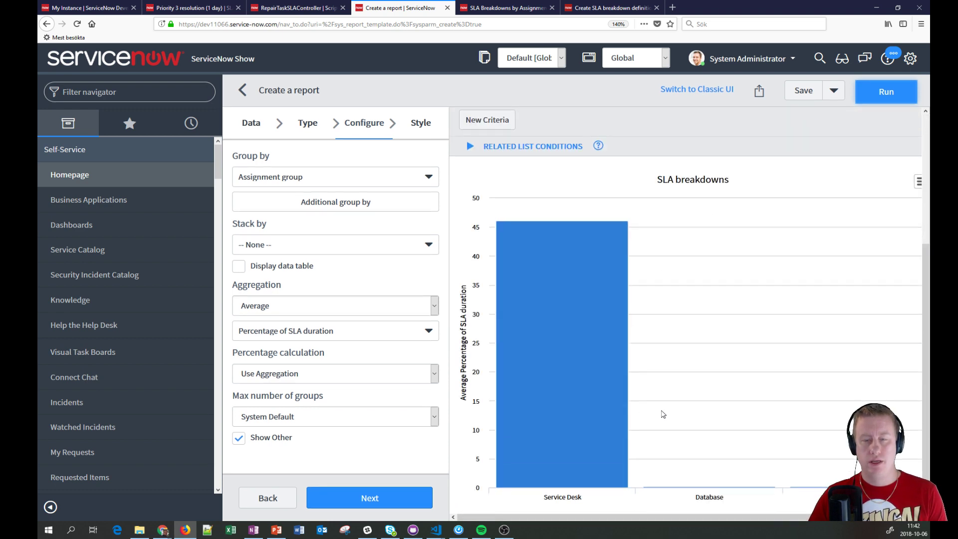